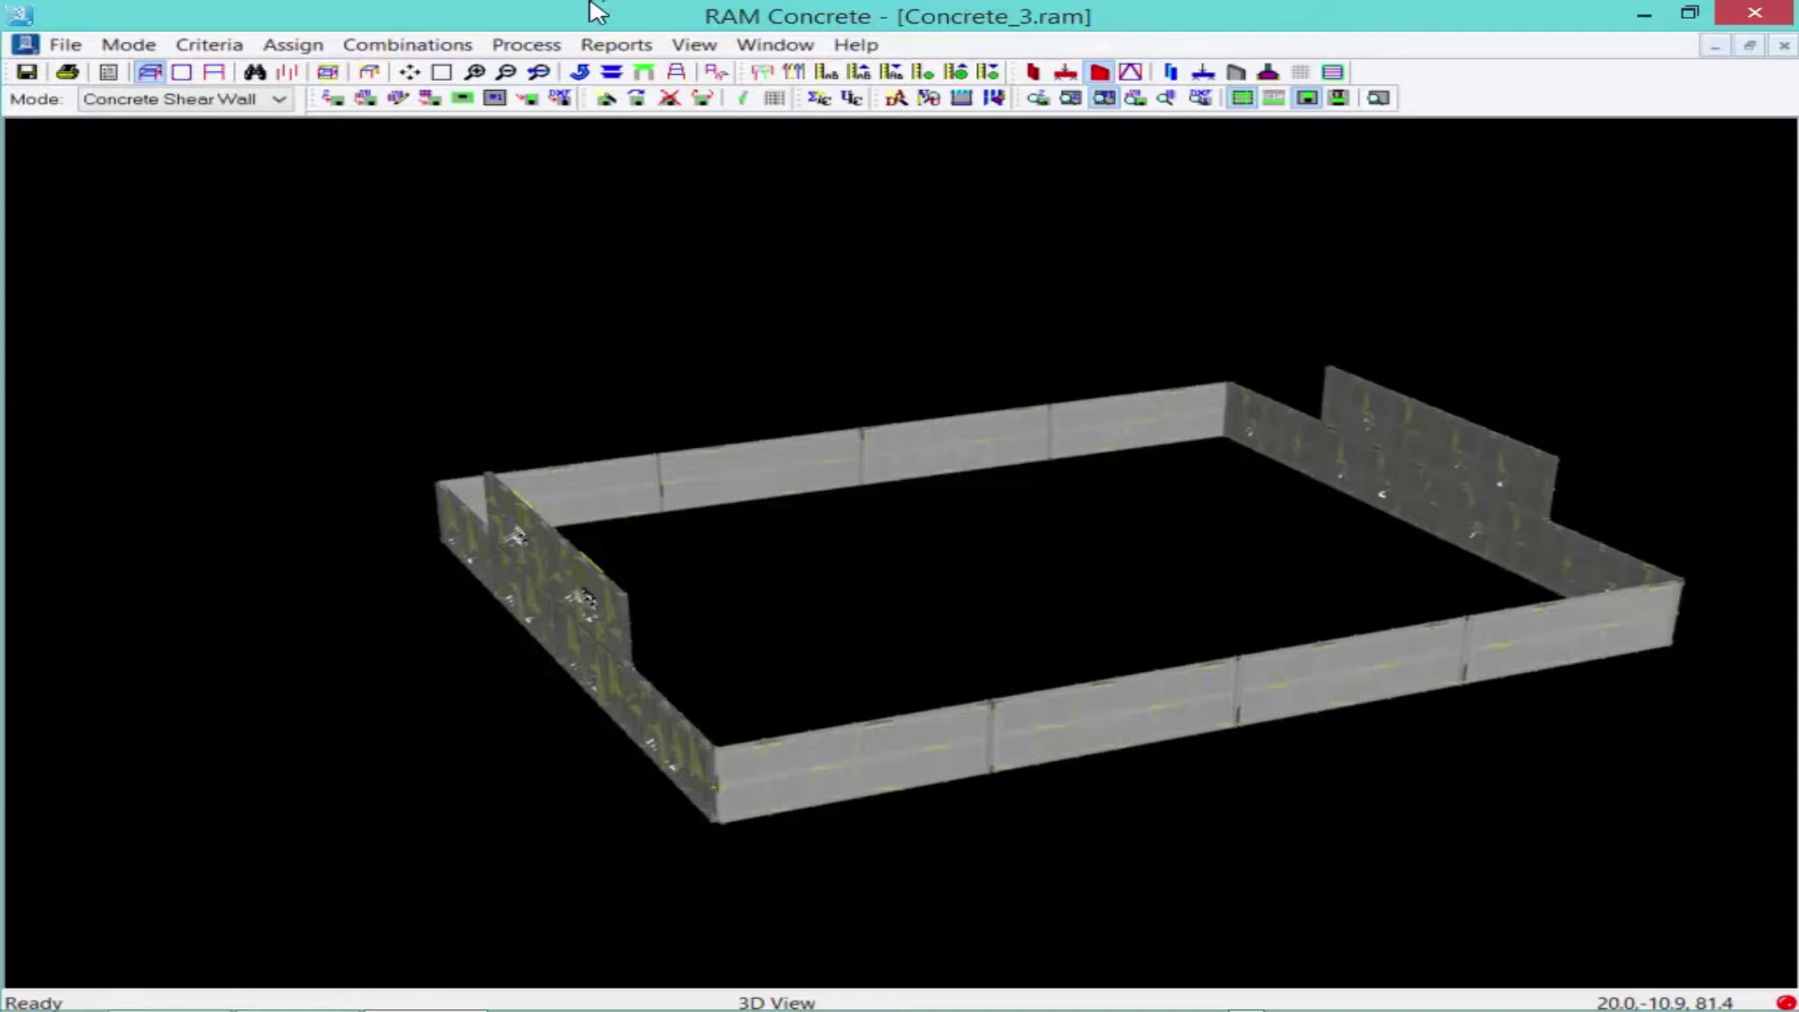
- Run Process > Design All to design every shear wall group until DESIGN COMPLETE
click(525, 44)
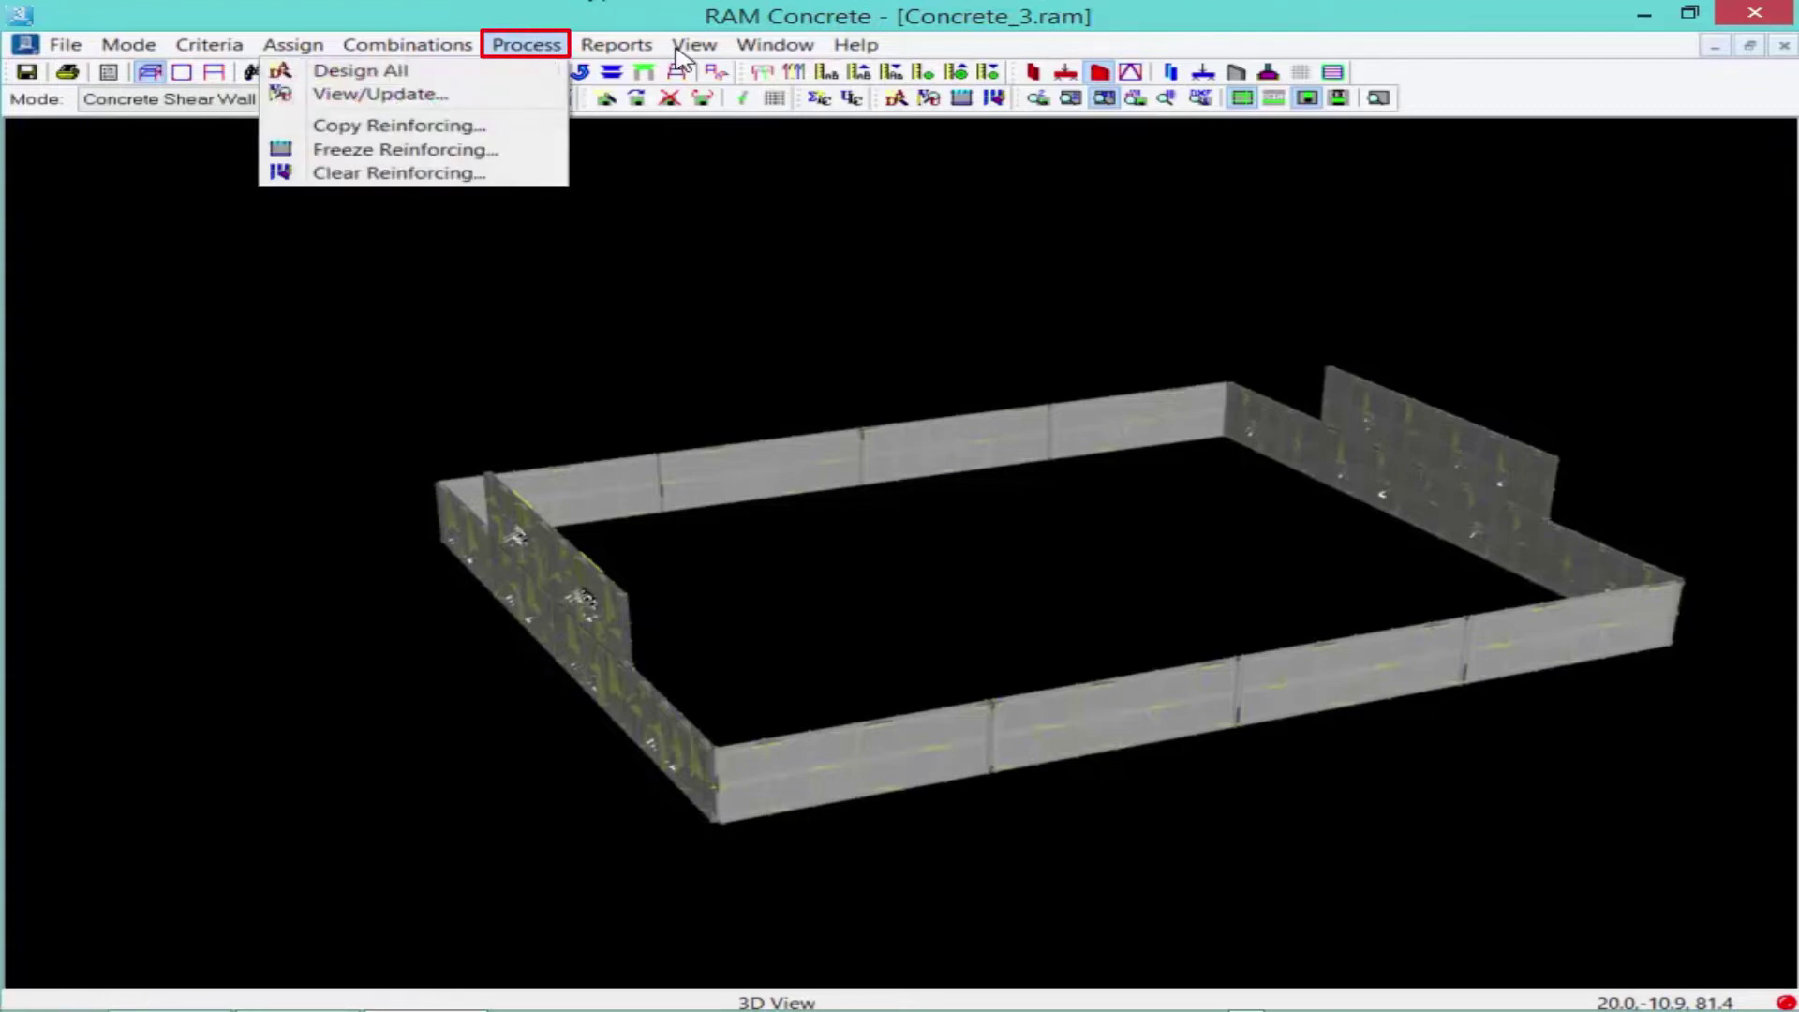
click(525, 71)
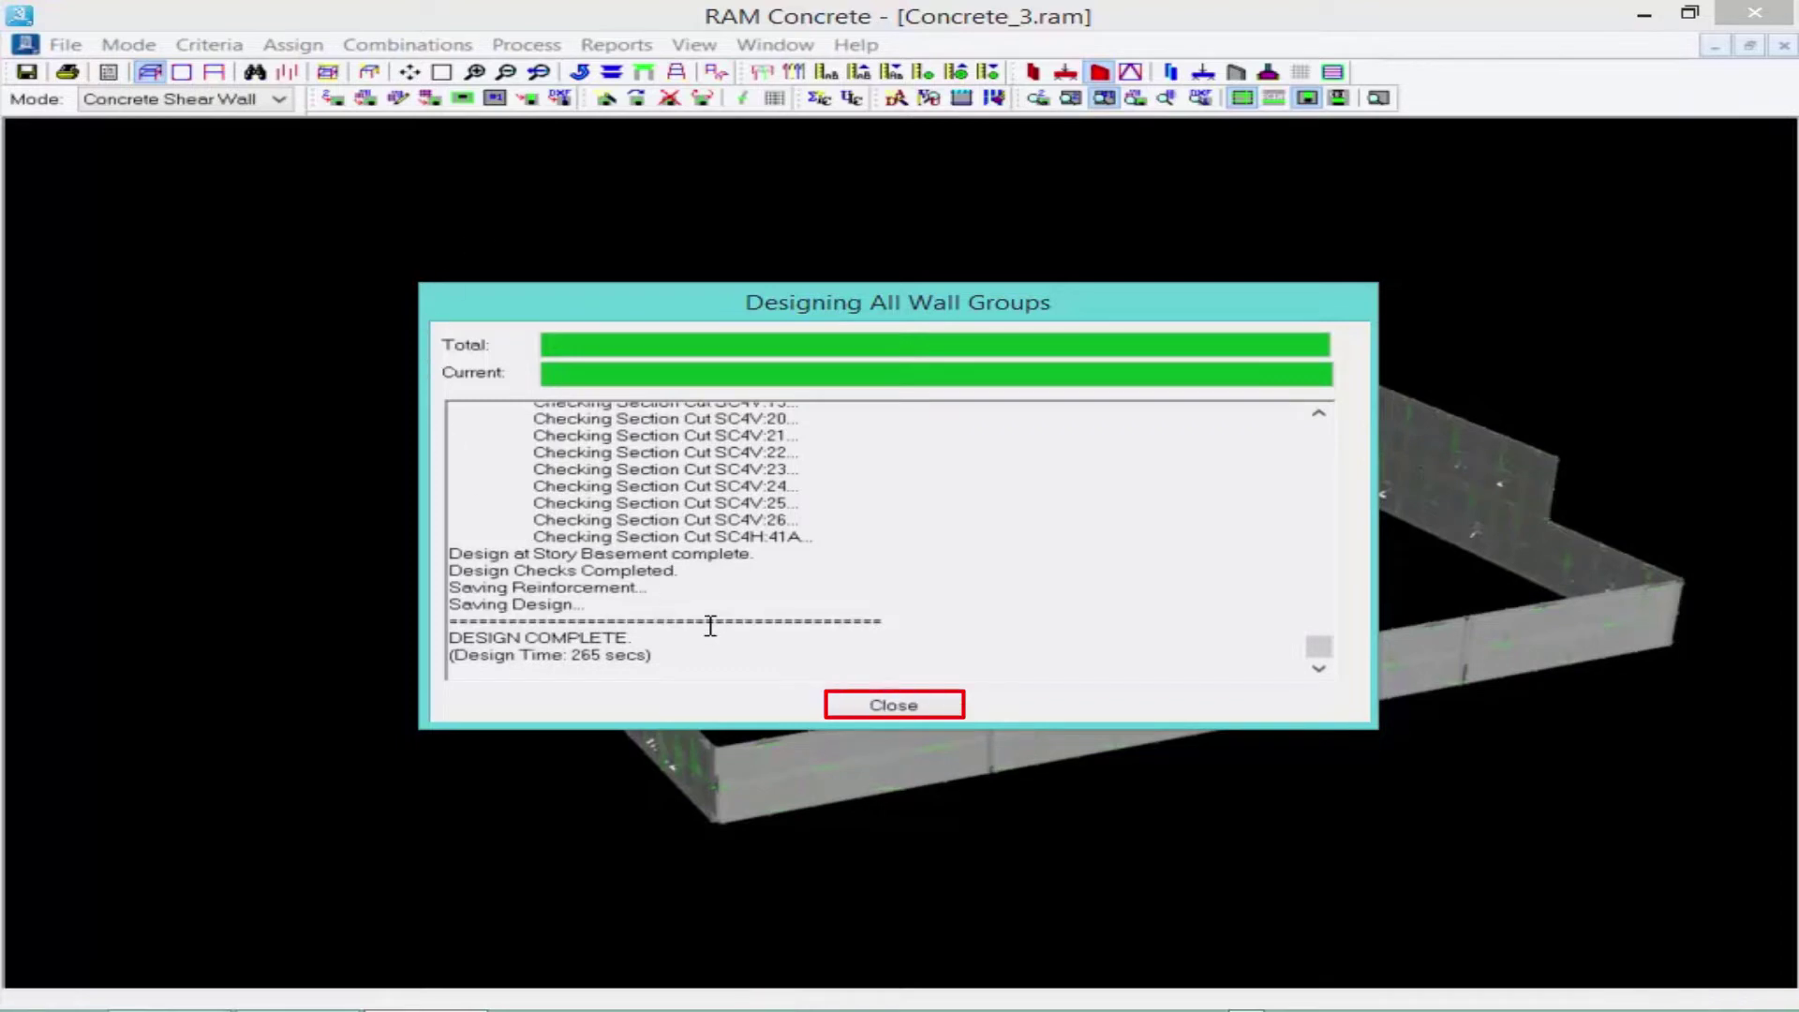
- Close the design log and open View/Update on the front wall, Wall Design Group 1
click(898, 708)
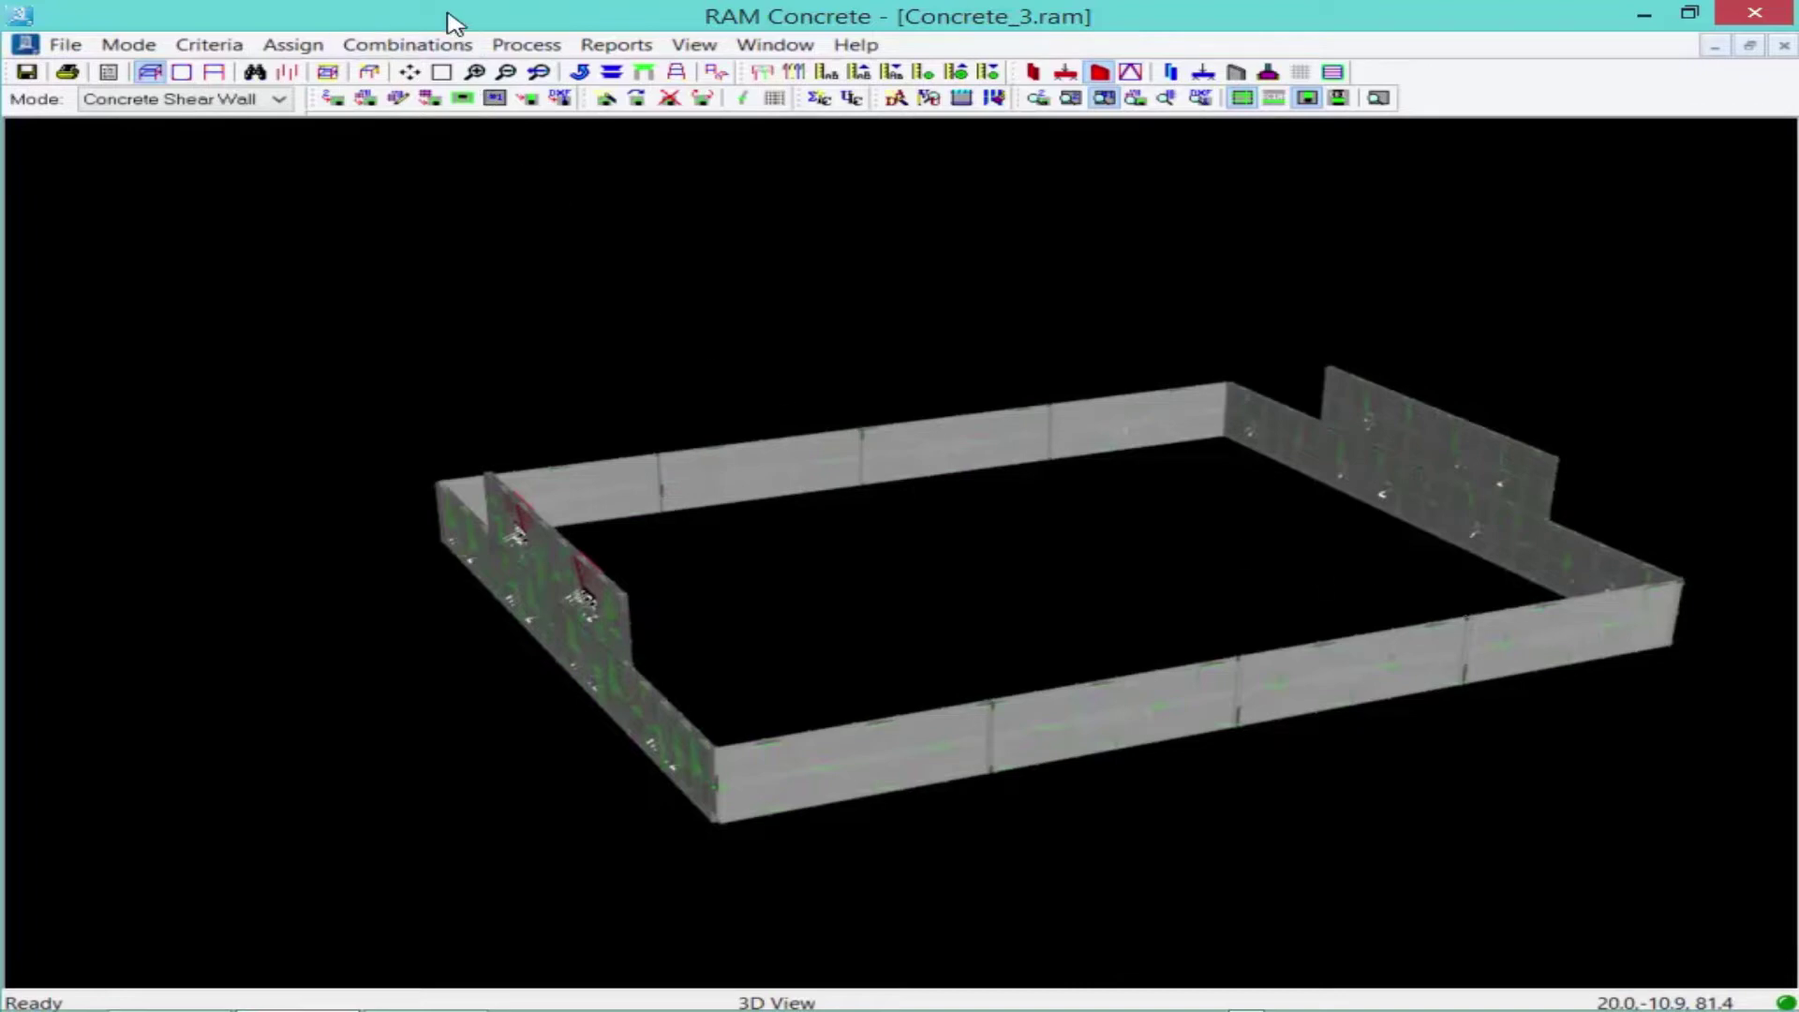
click(540, 46)
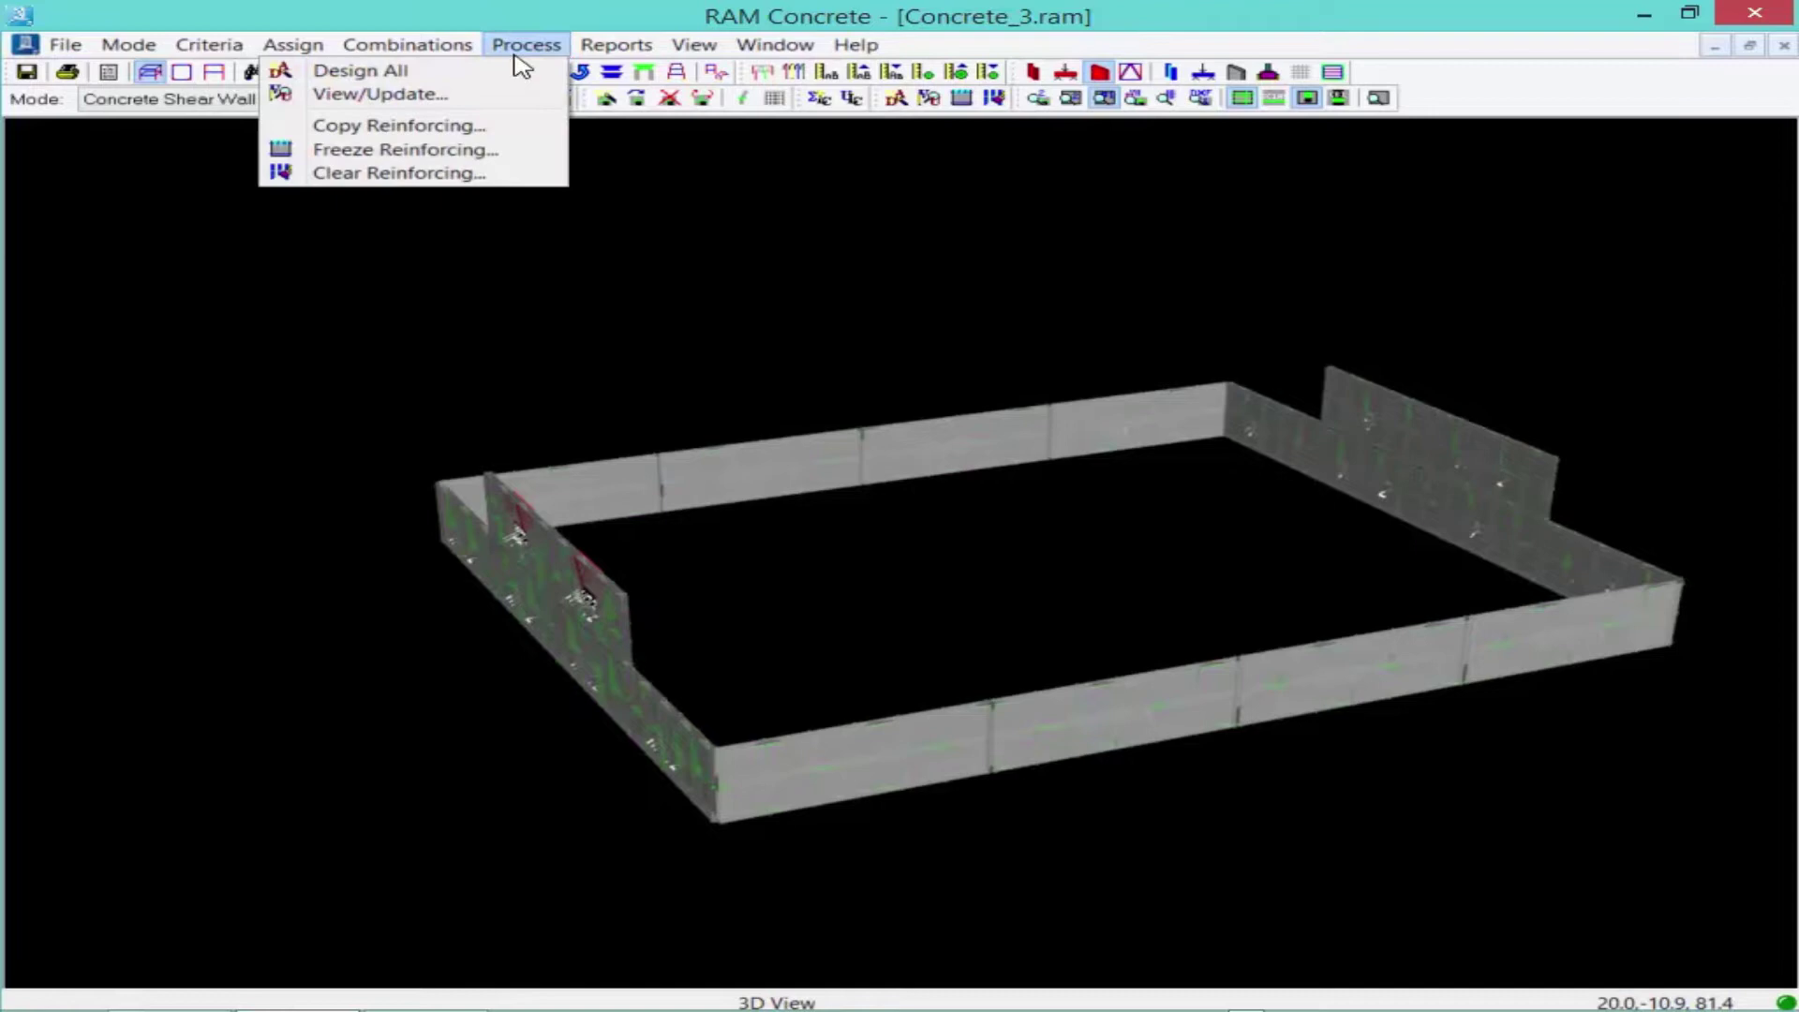
click(343, 102)
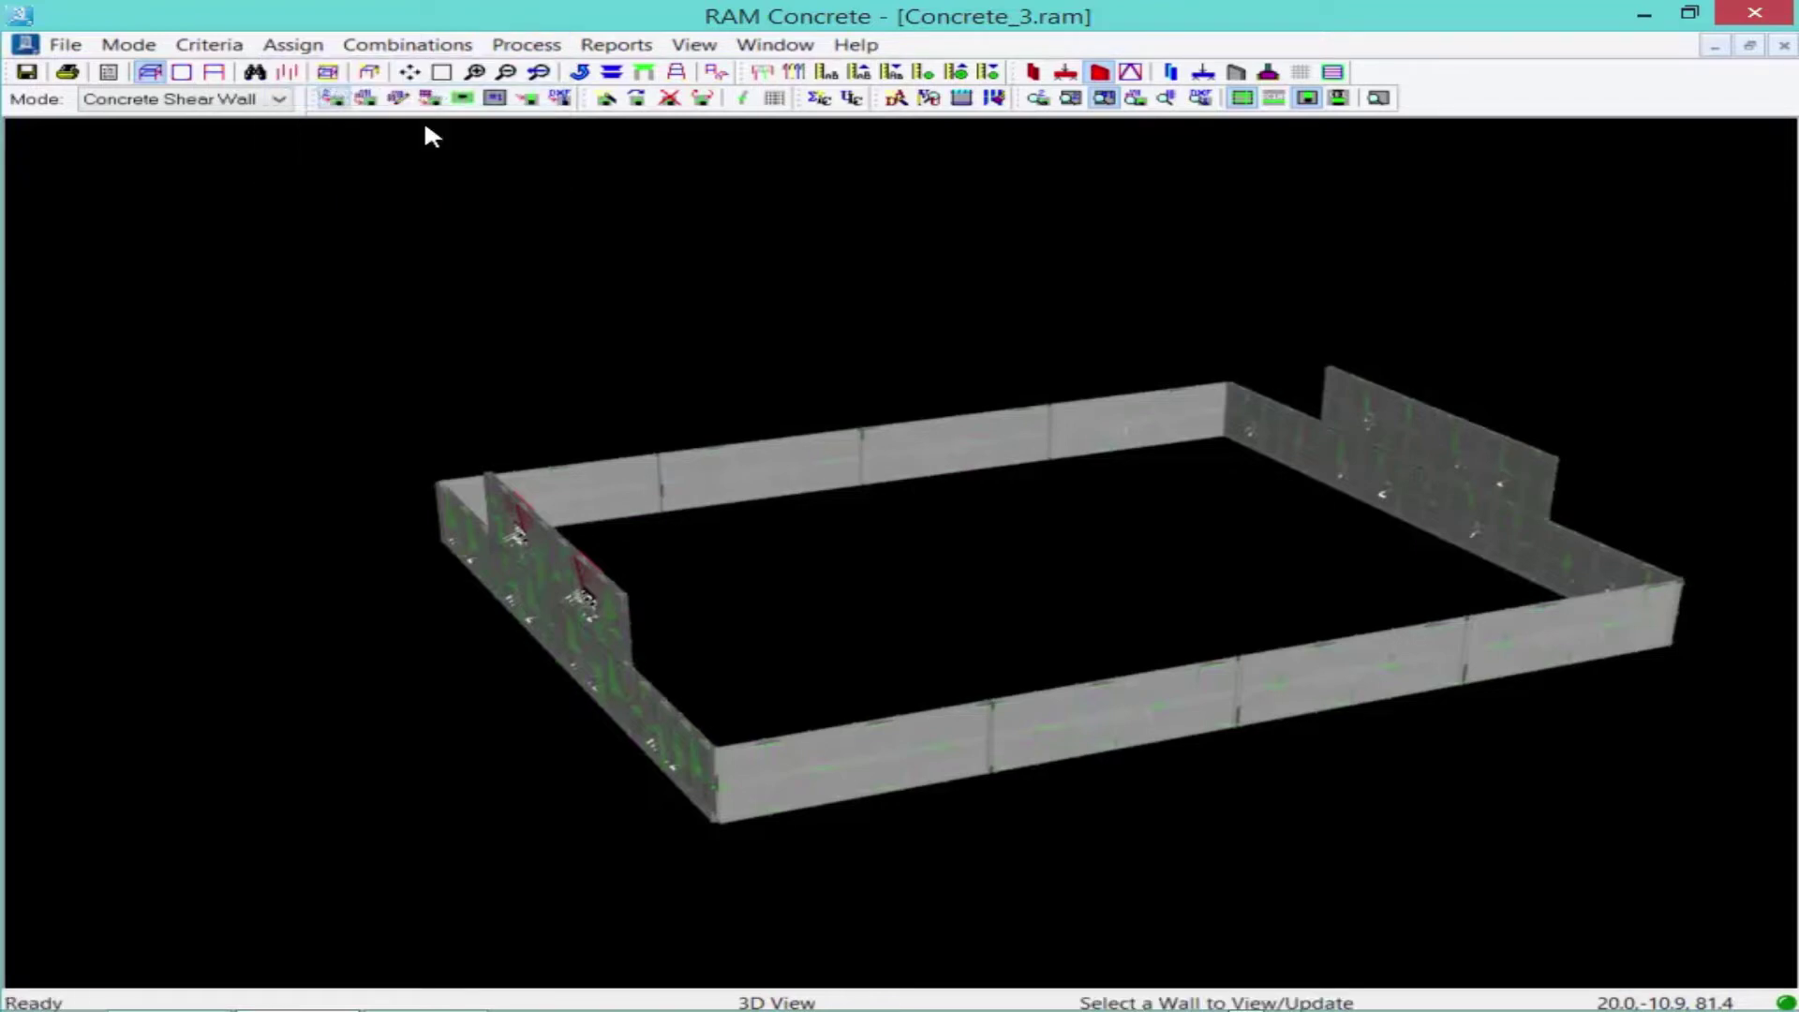
click(1050, 714)
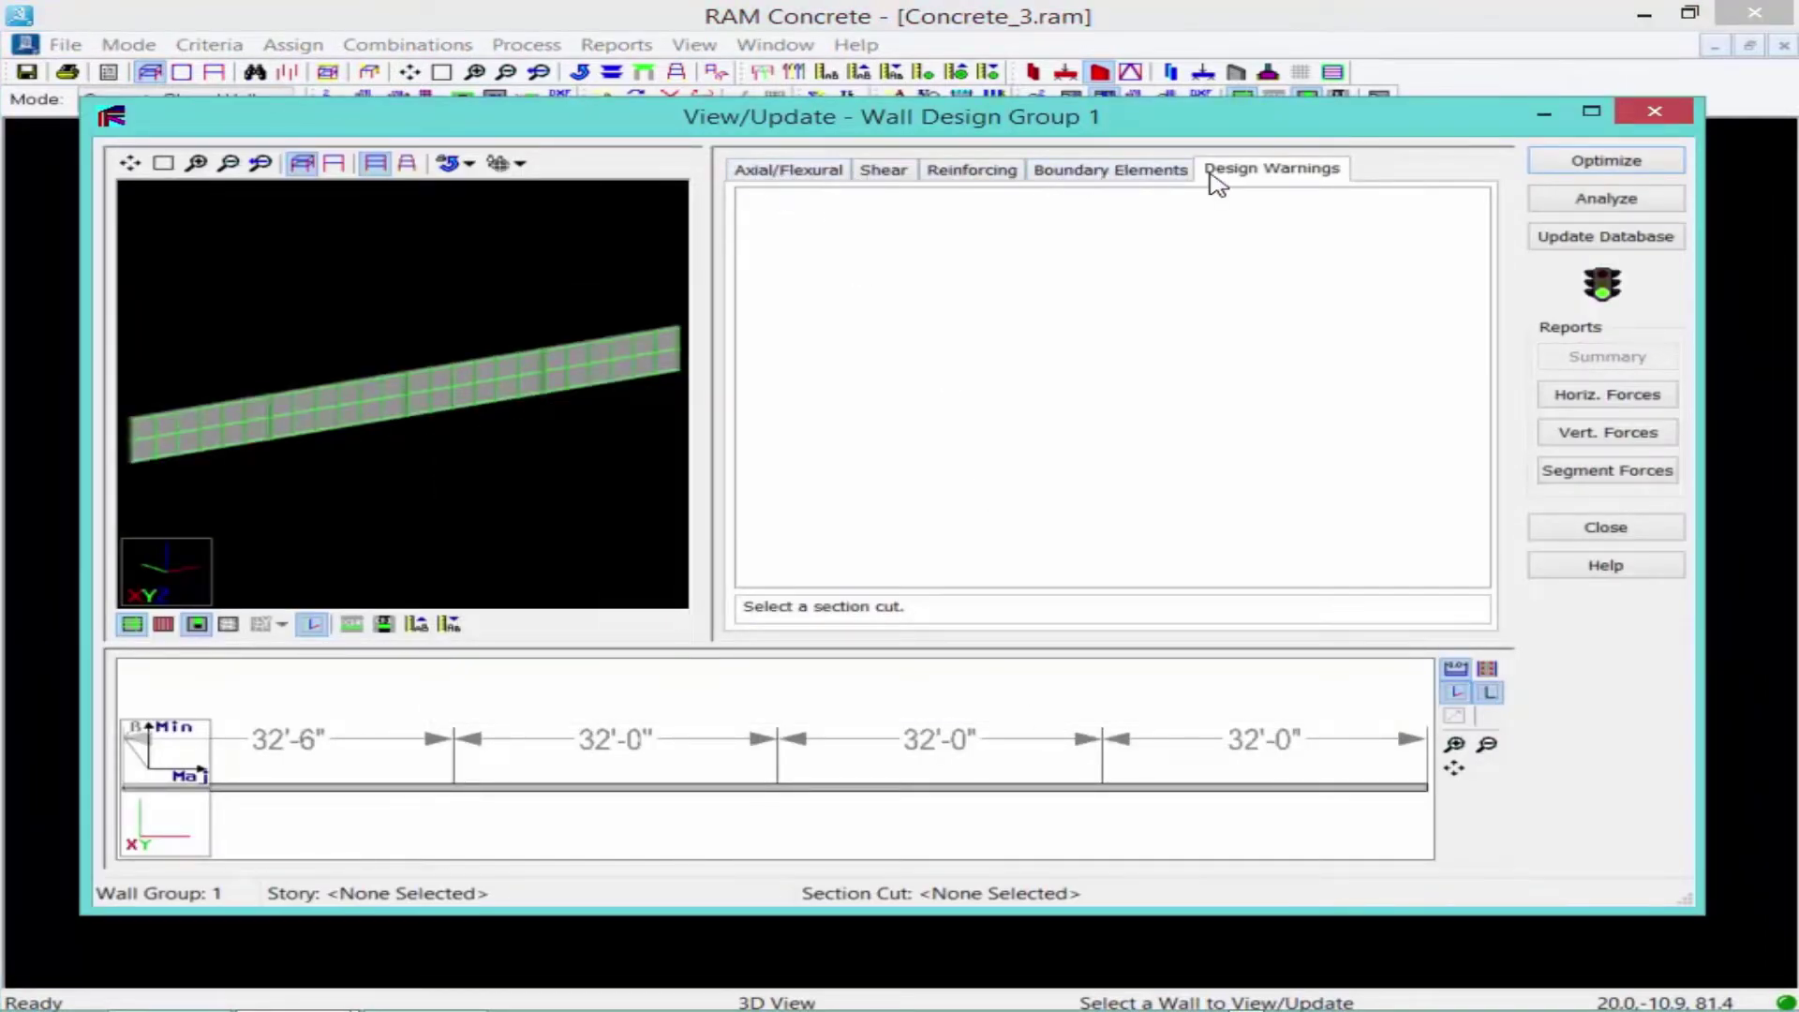
- Check a wall section's axial/flexural, shear and bar pattern results in Wall Design Group 1
click(782, 170)
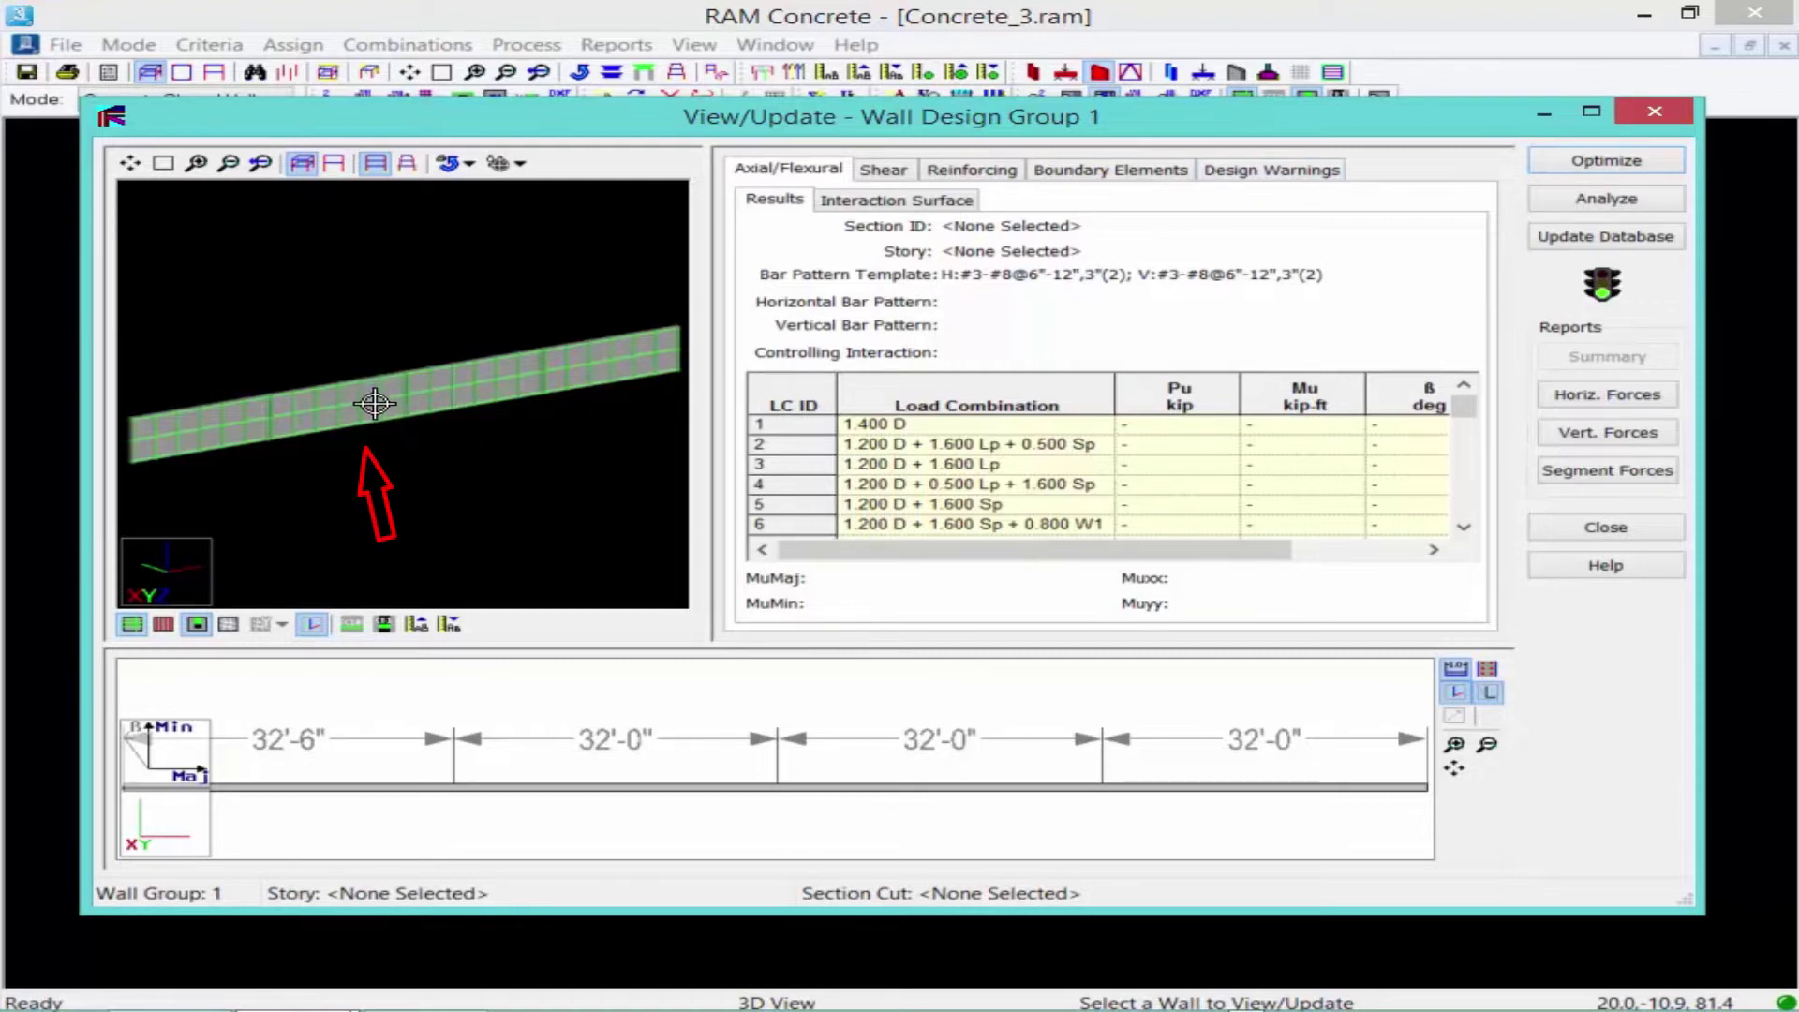
click(468, 500)
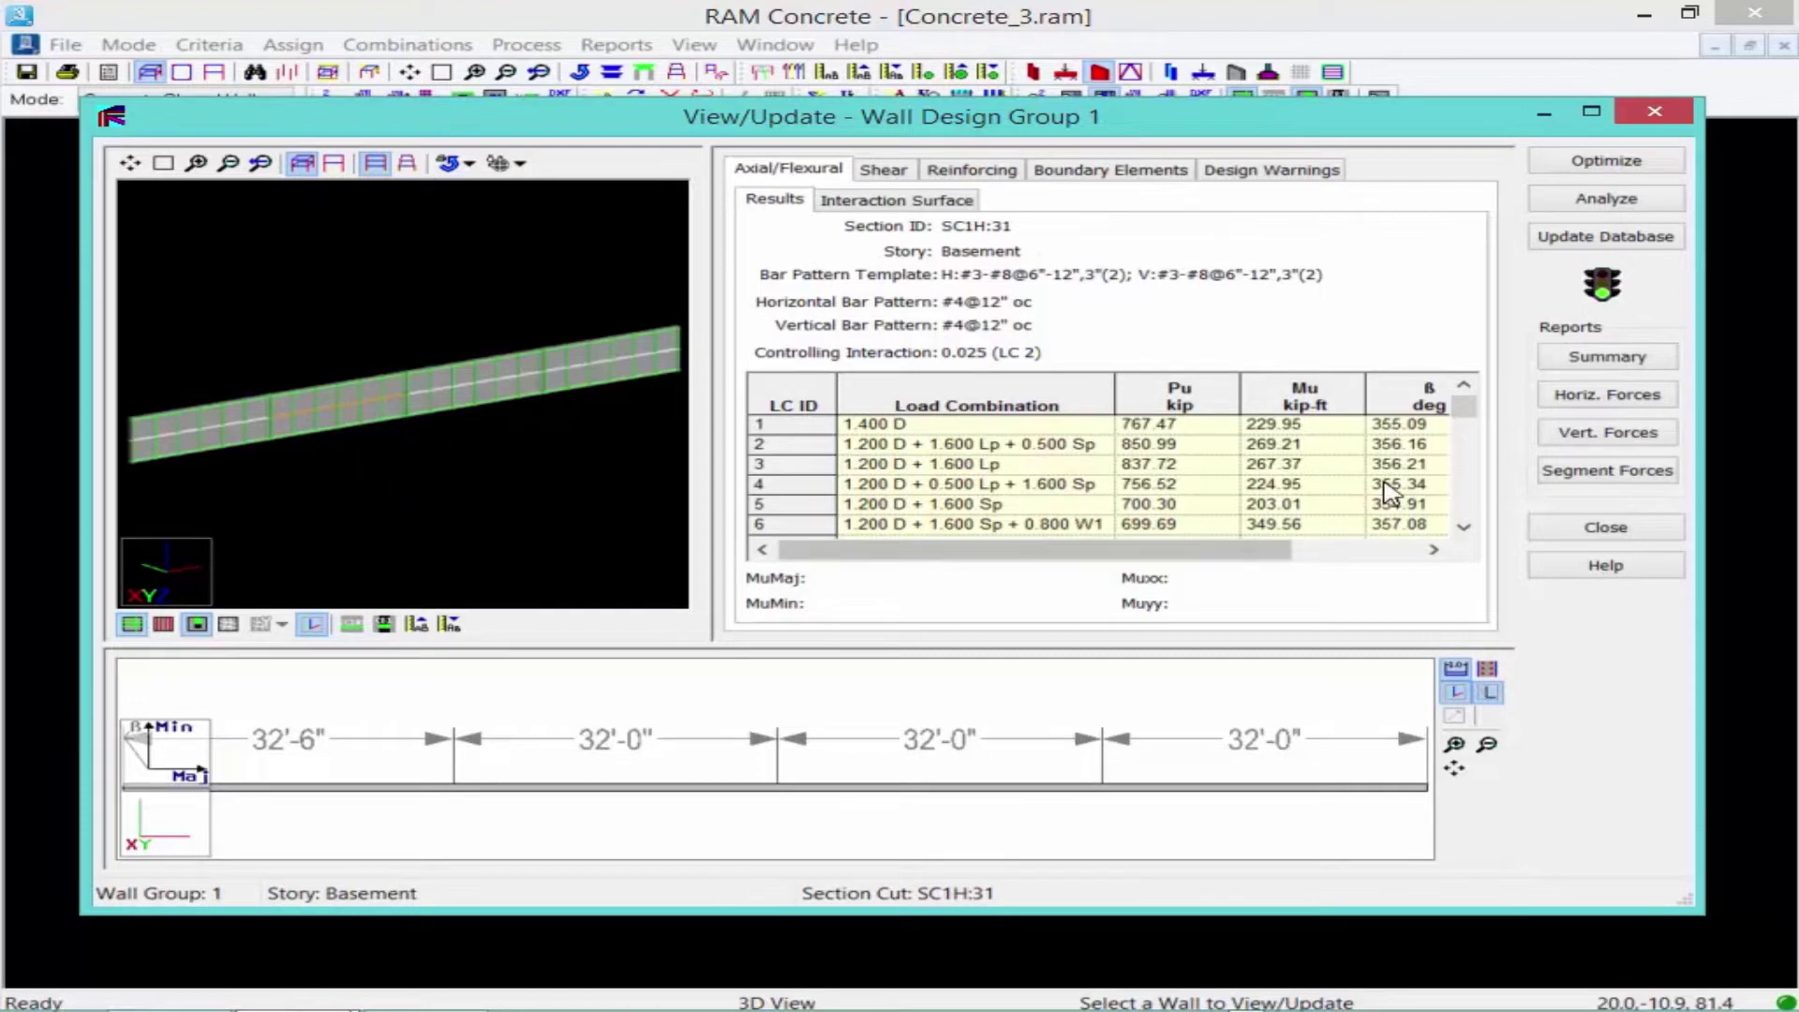
click(884, 170)
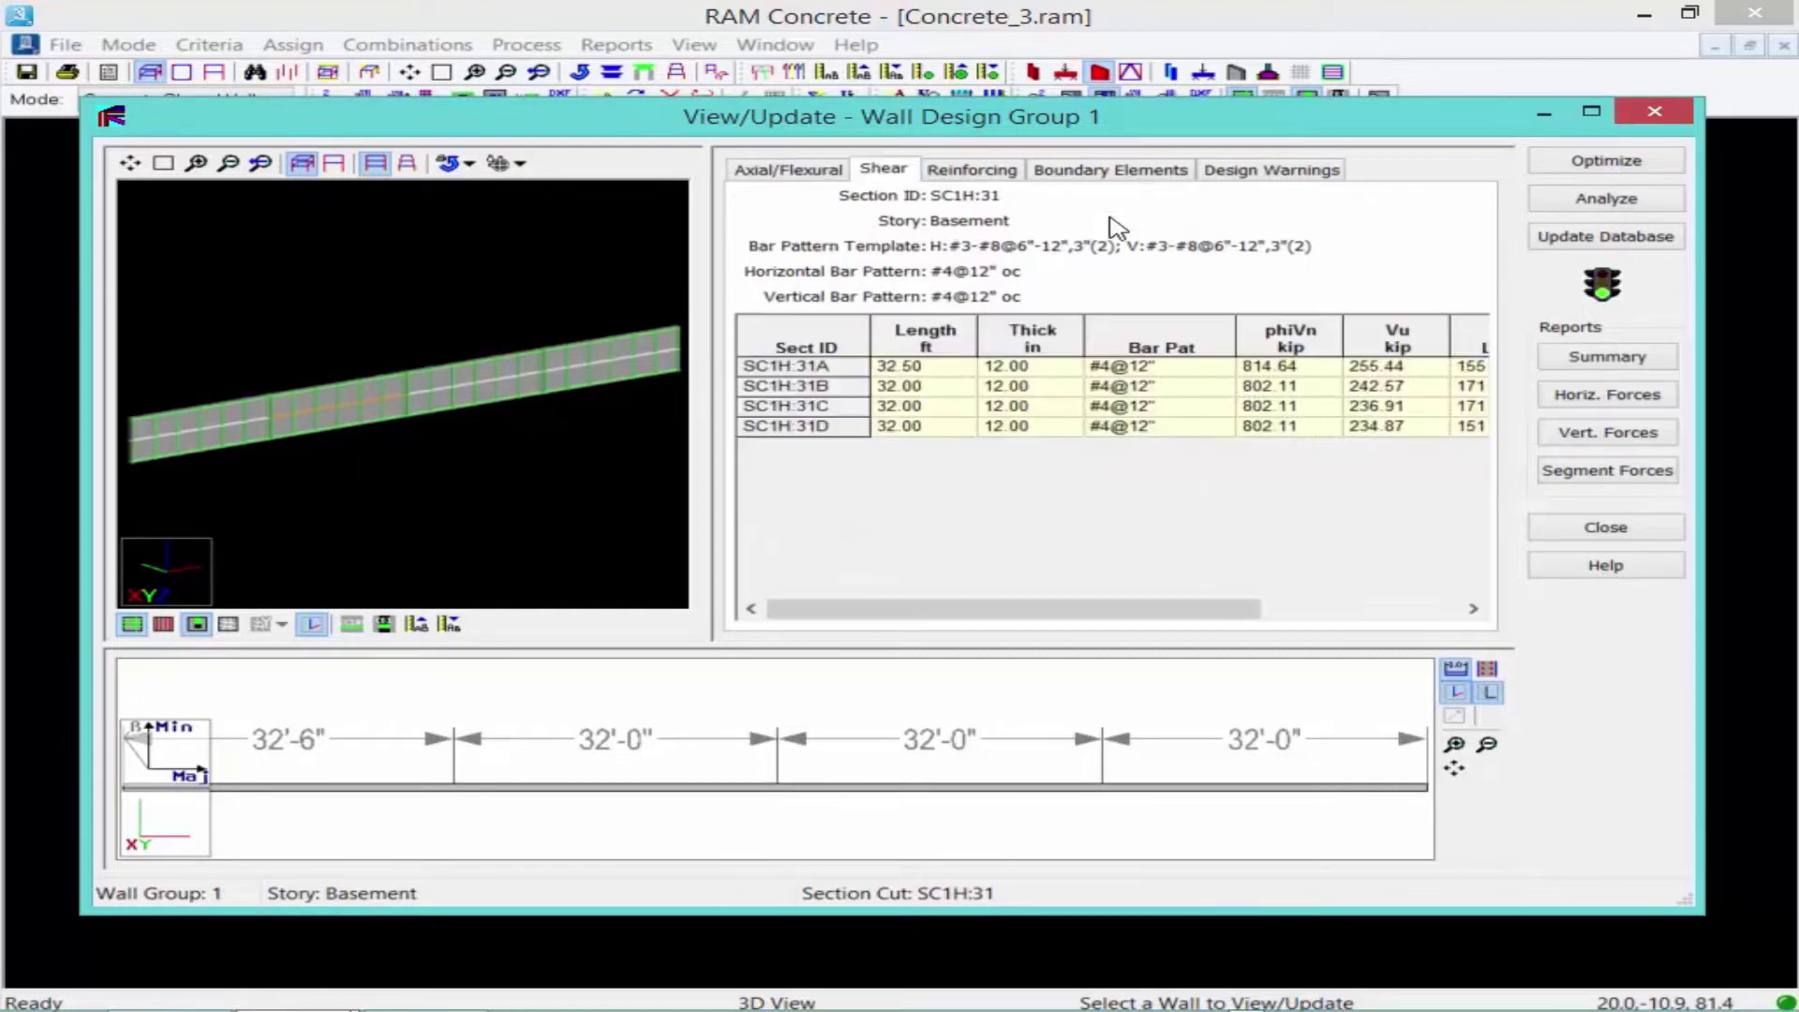
click(971, 172)
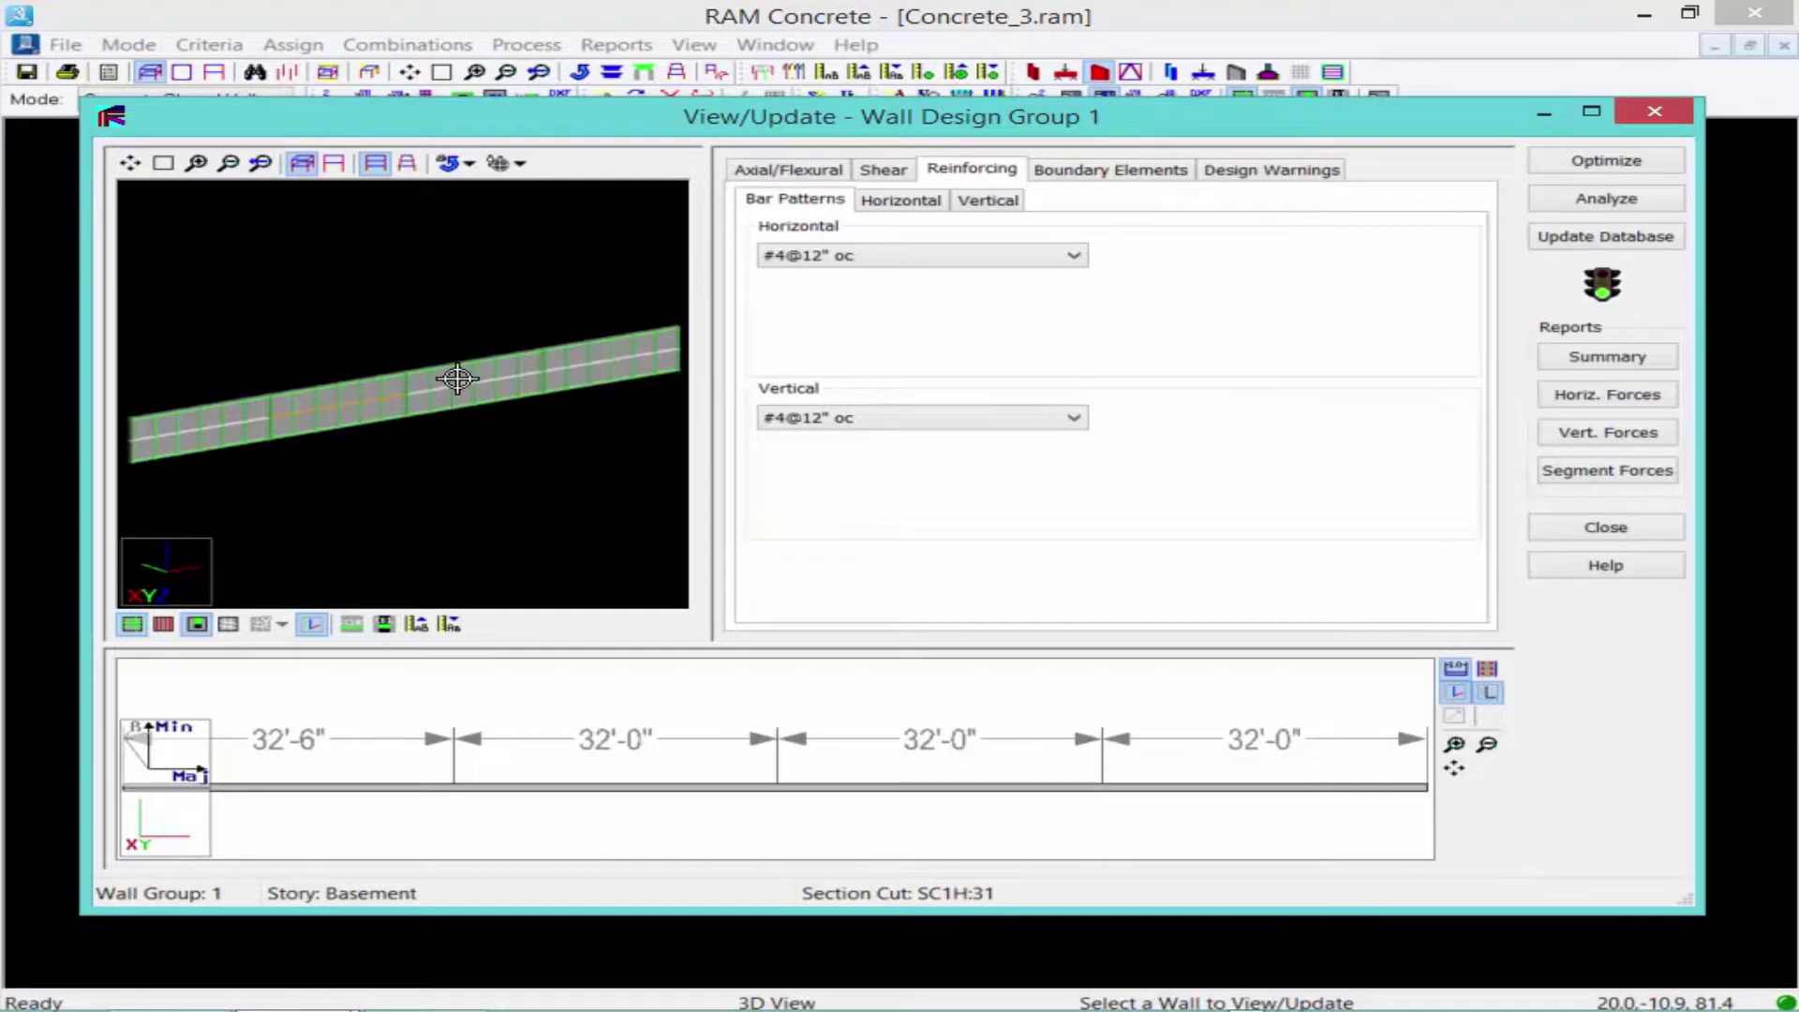
- Review bar patterns for section cut SC1V:20, confirm zero design warnings, and close the review
click(570, 469)
click(562, 473)
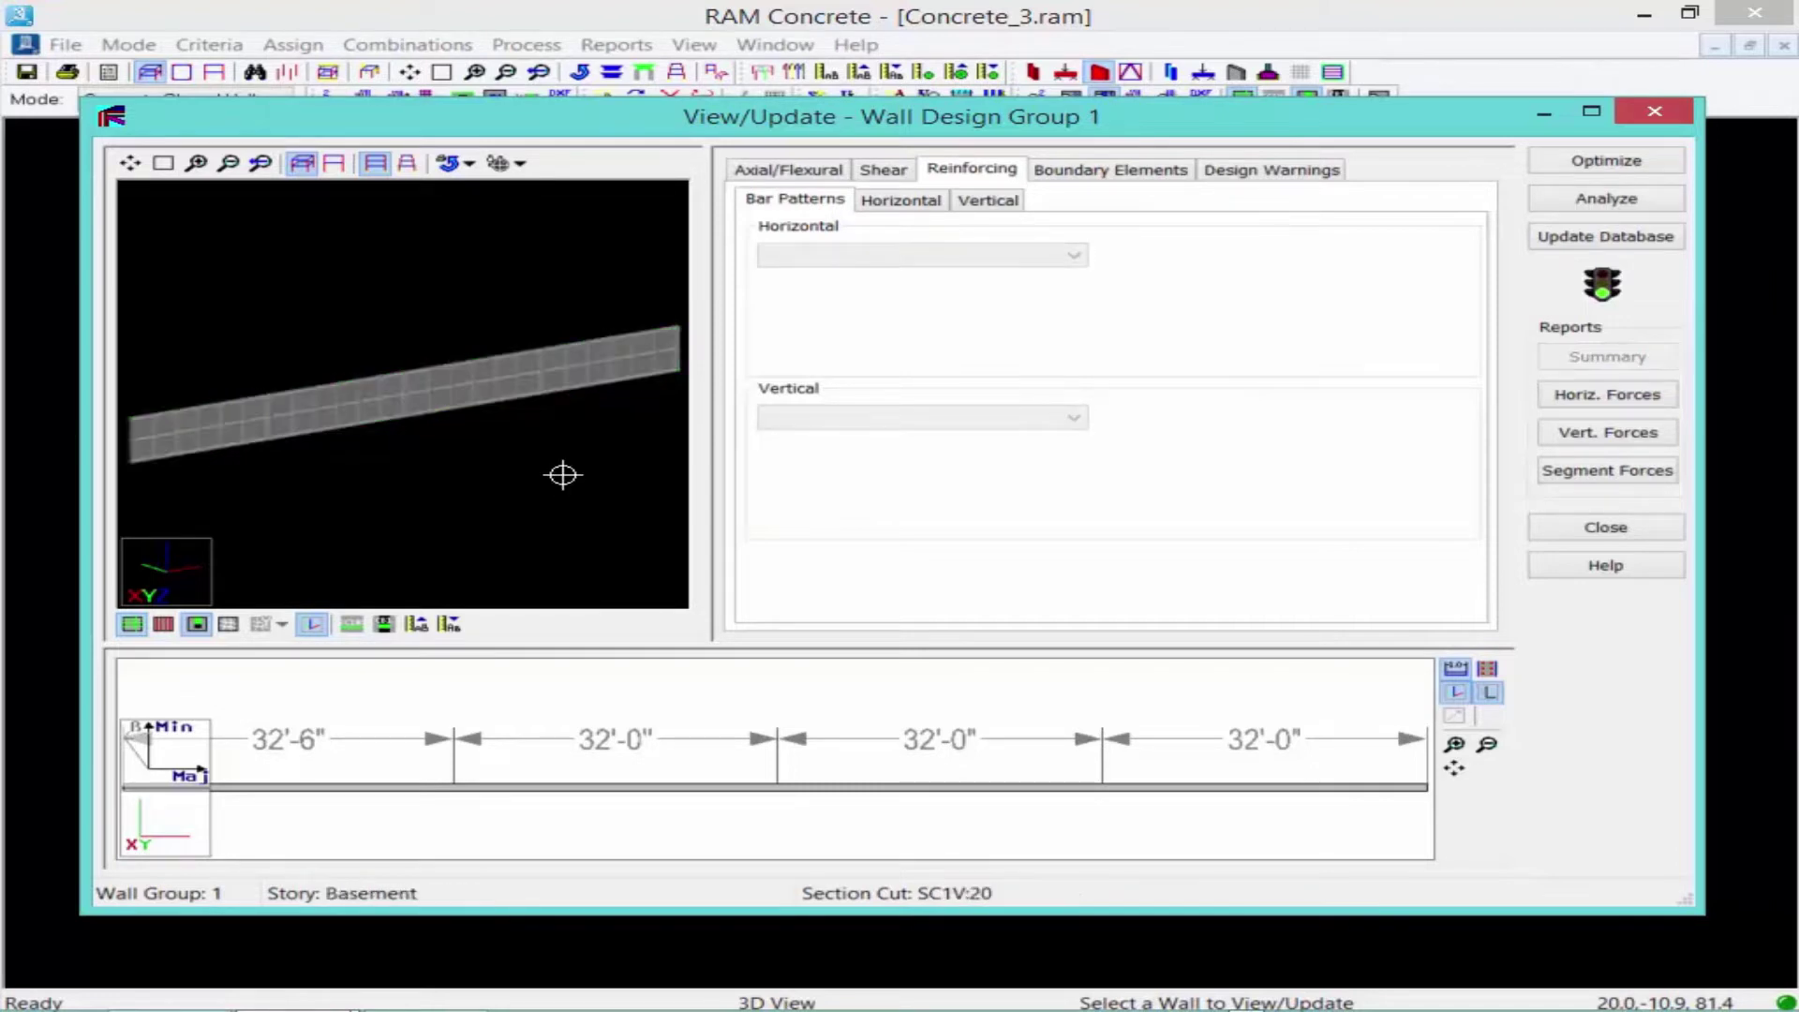
click(970, 171)
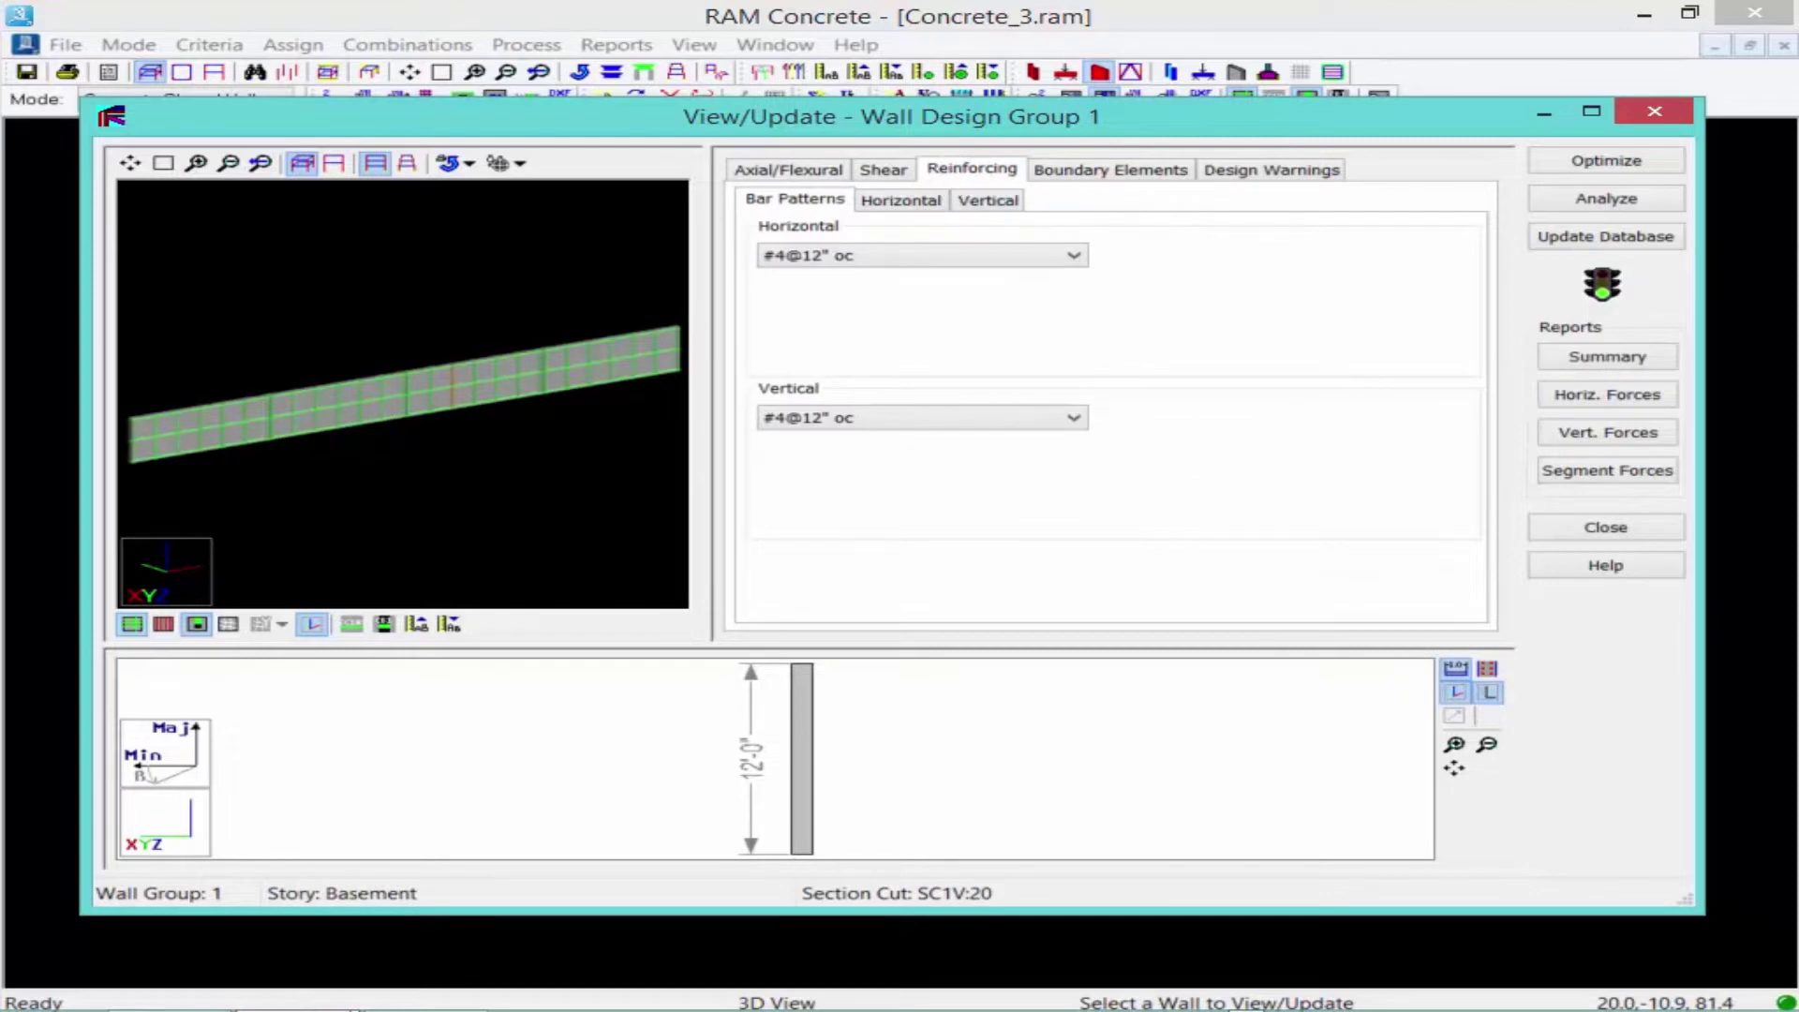
click(1228, 172)
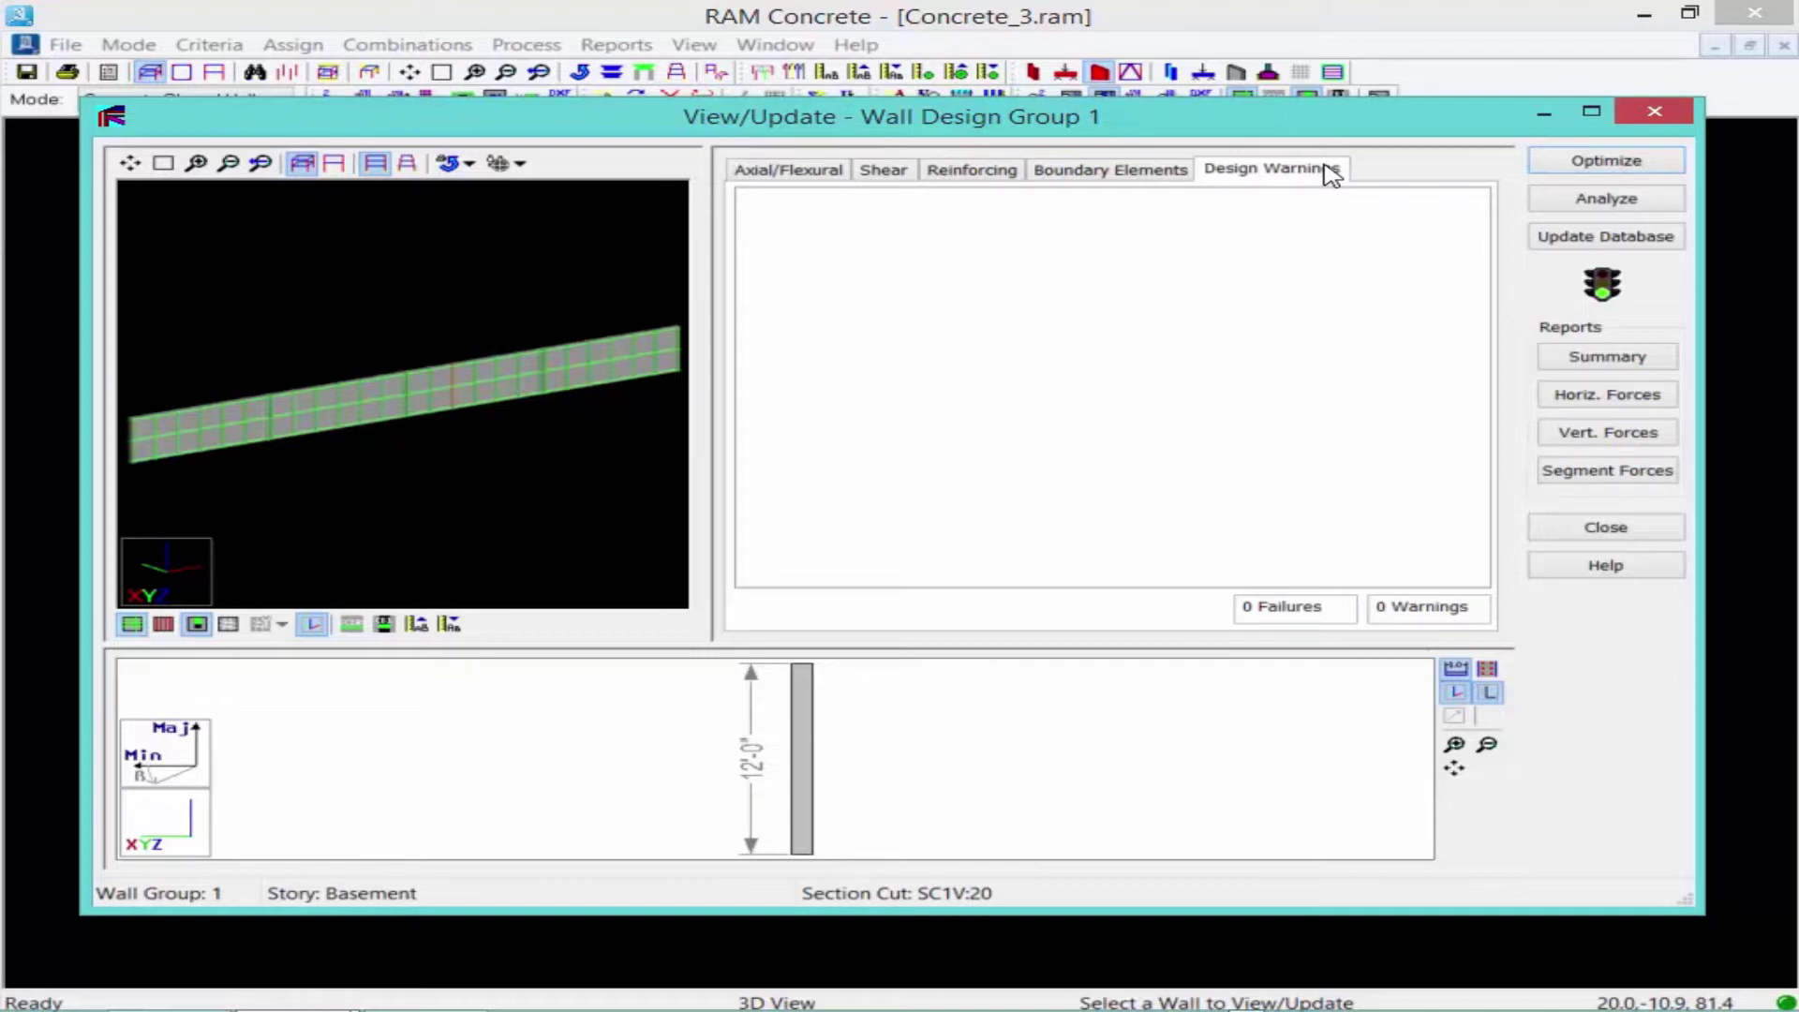
click(1556, 536)
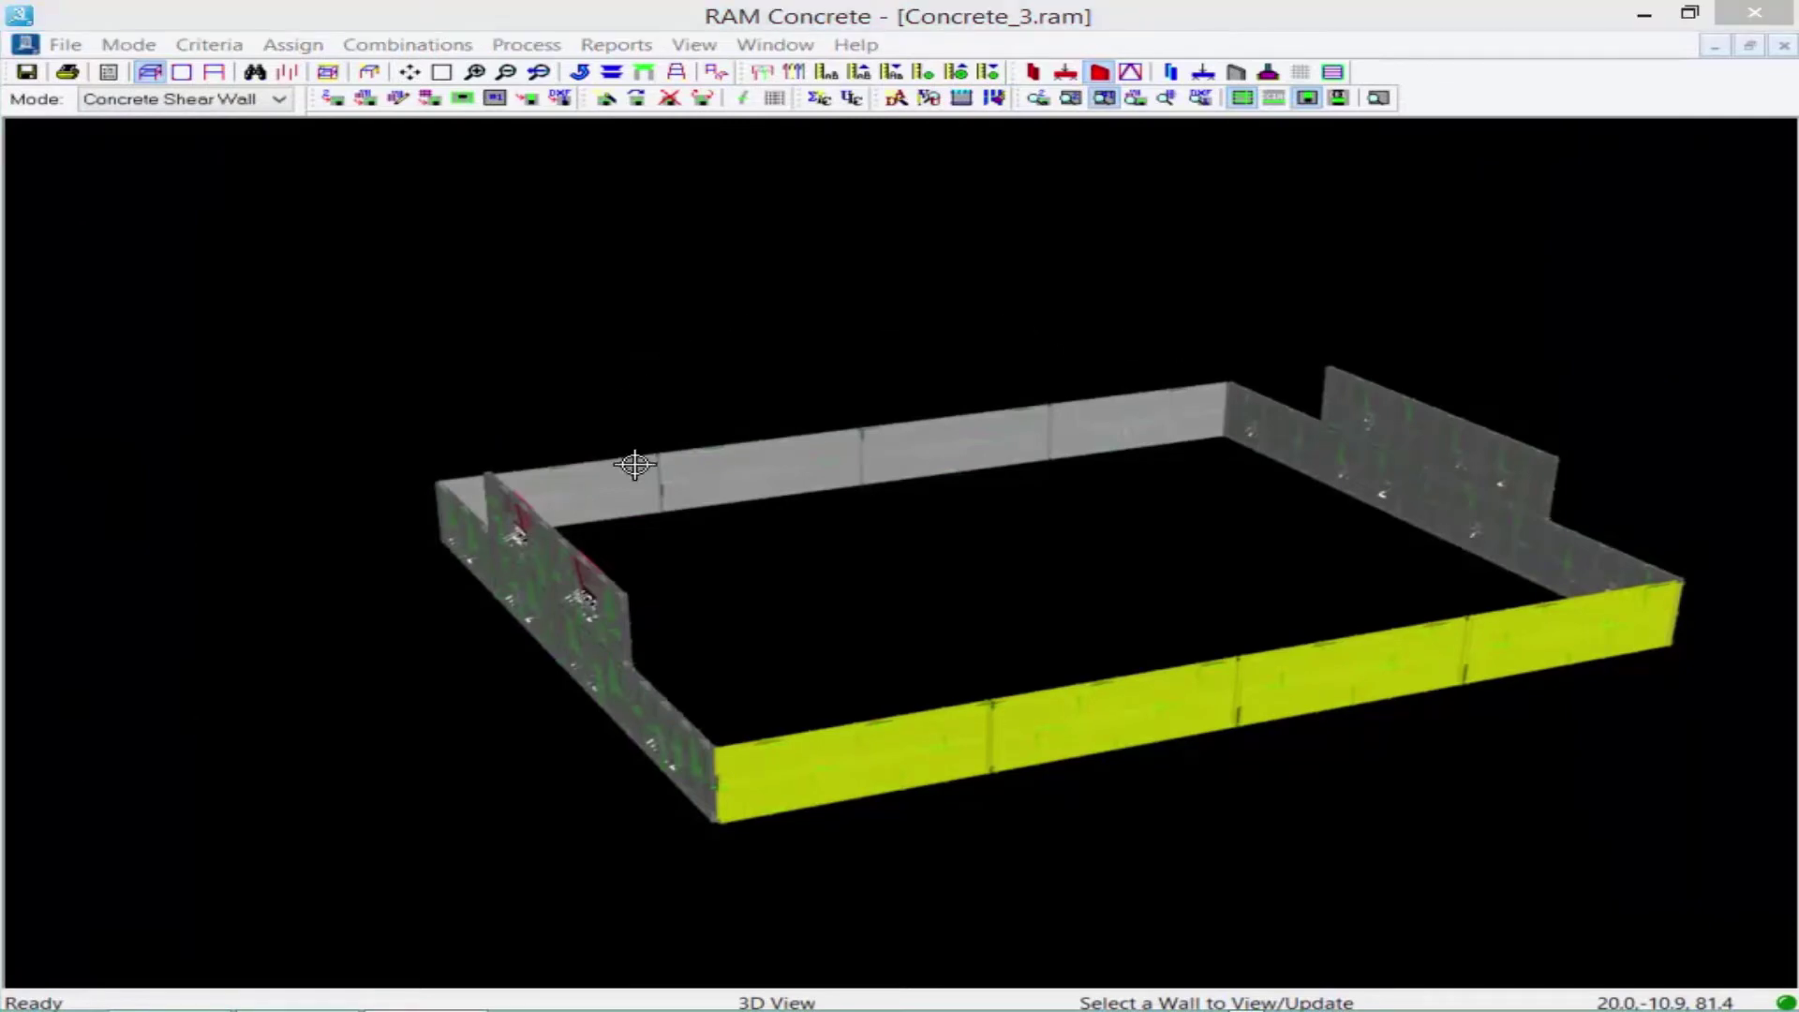
- Open the View/Update review for the left wall, Wall Design Group 2
click(634, 690)
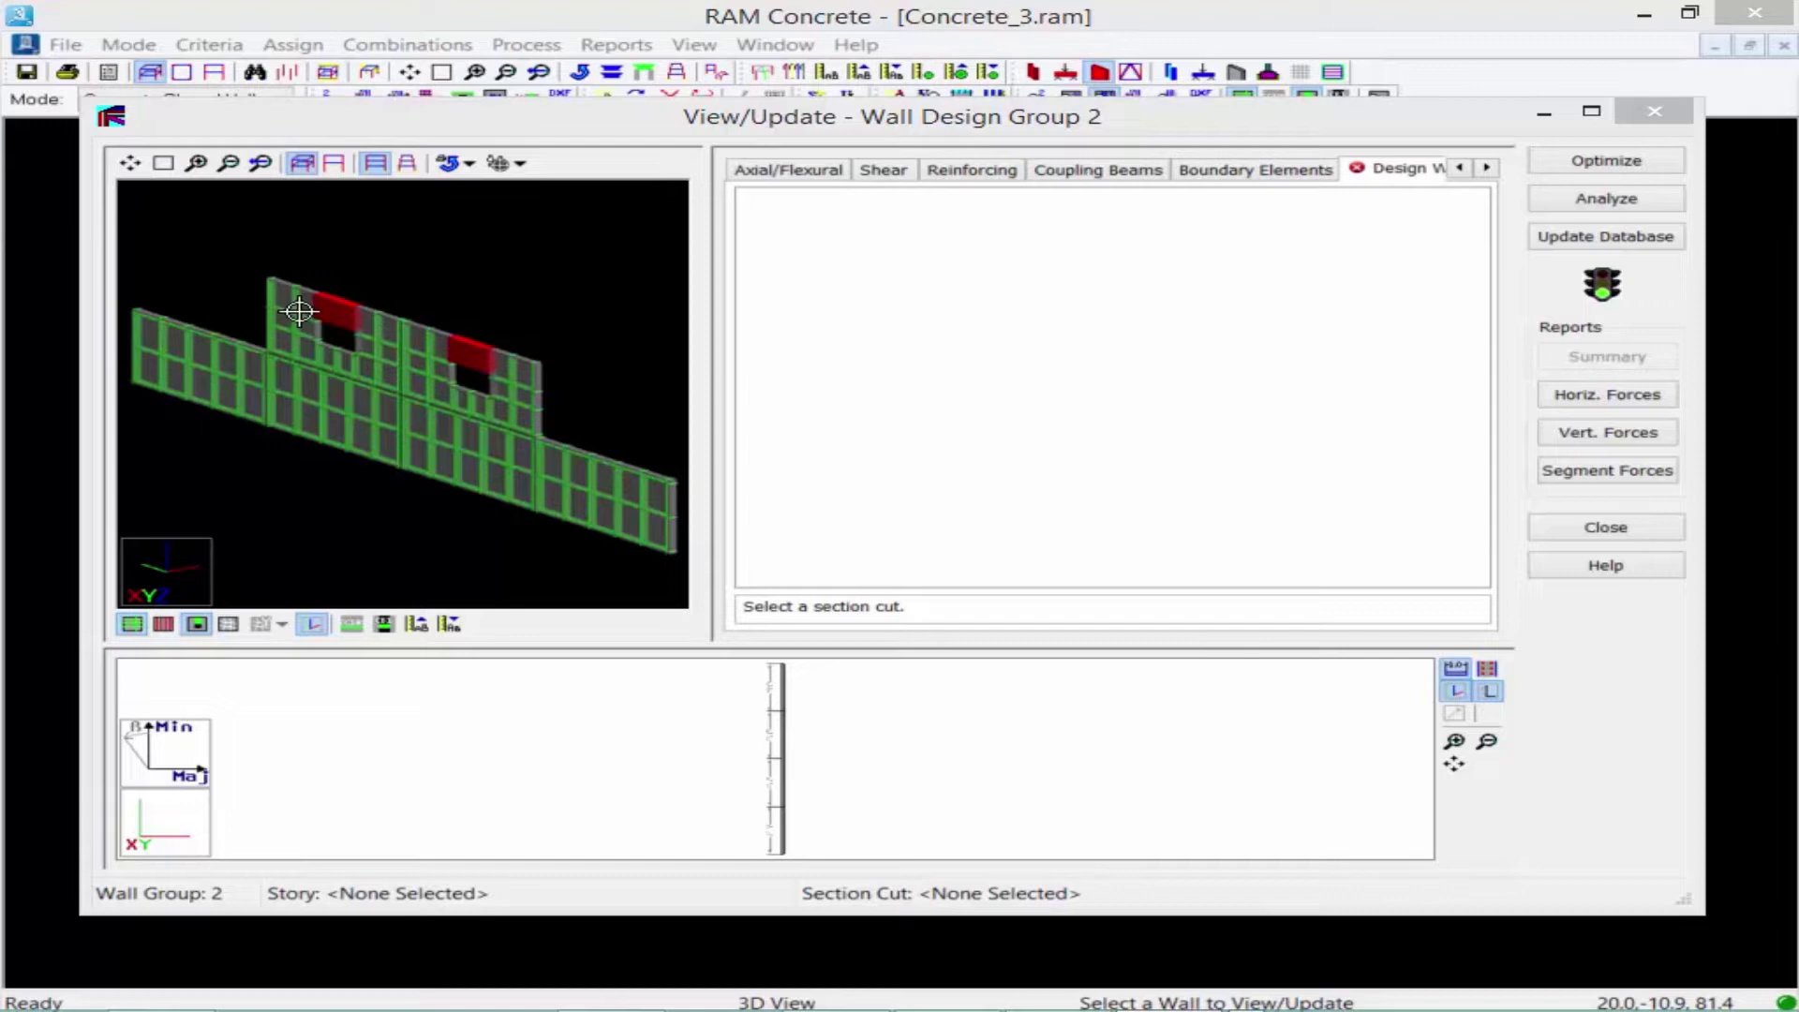
click(416, 386)
- Inspect the left coupling beam's failing flexure and shear results and the group's 21 failures
click(337, 310)
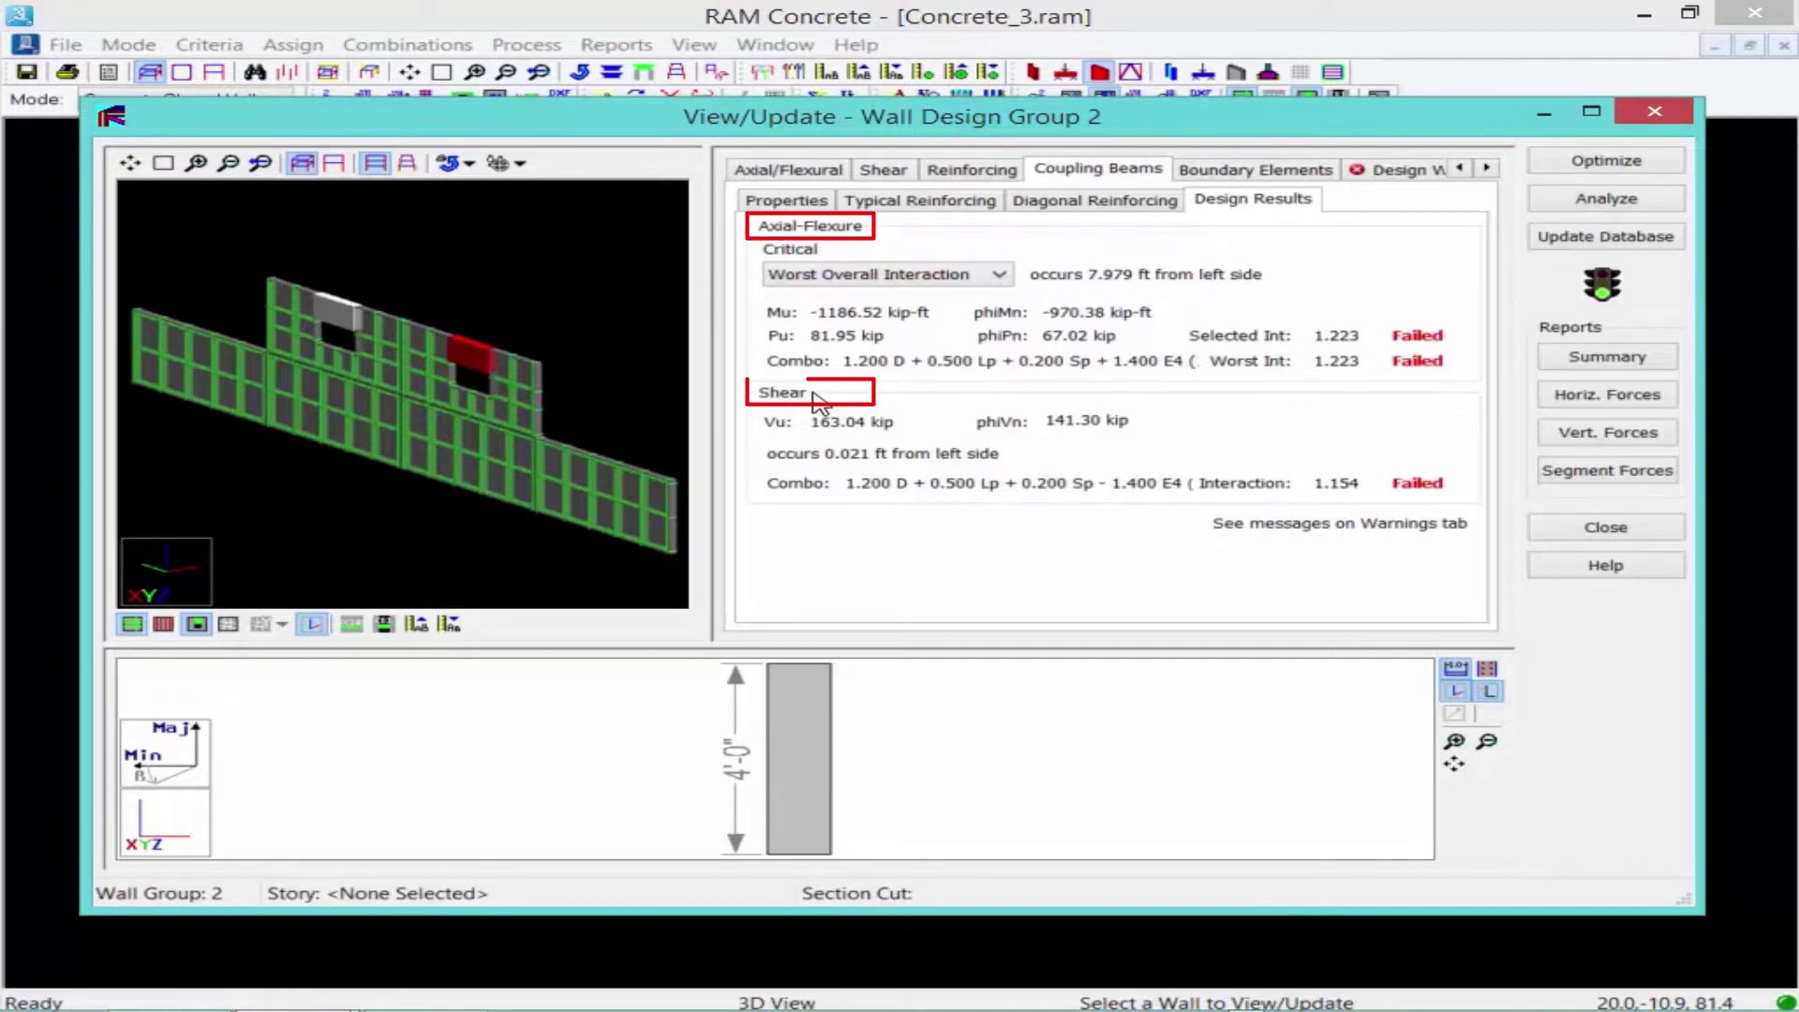
click(1383, 173)
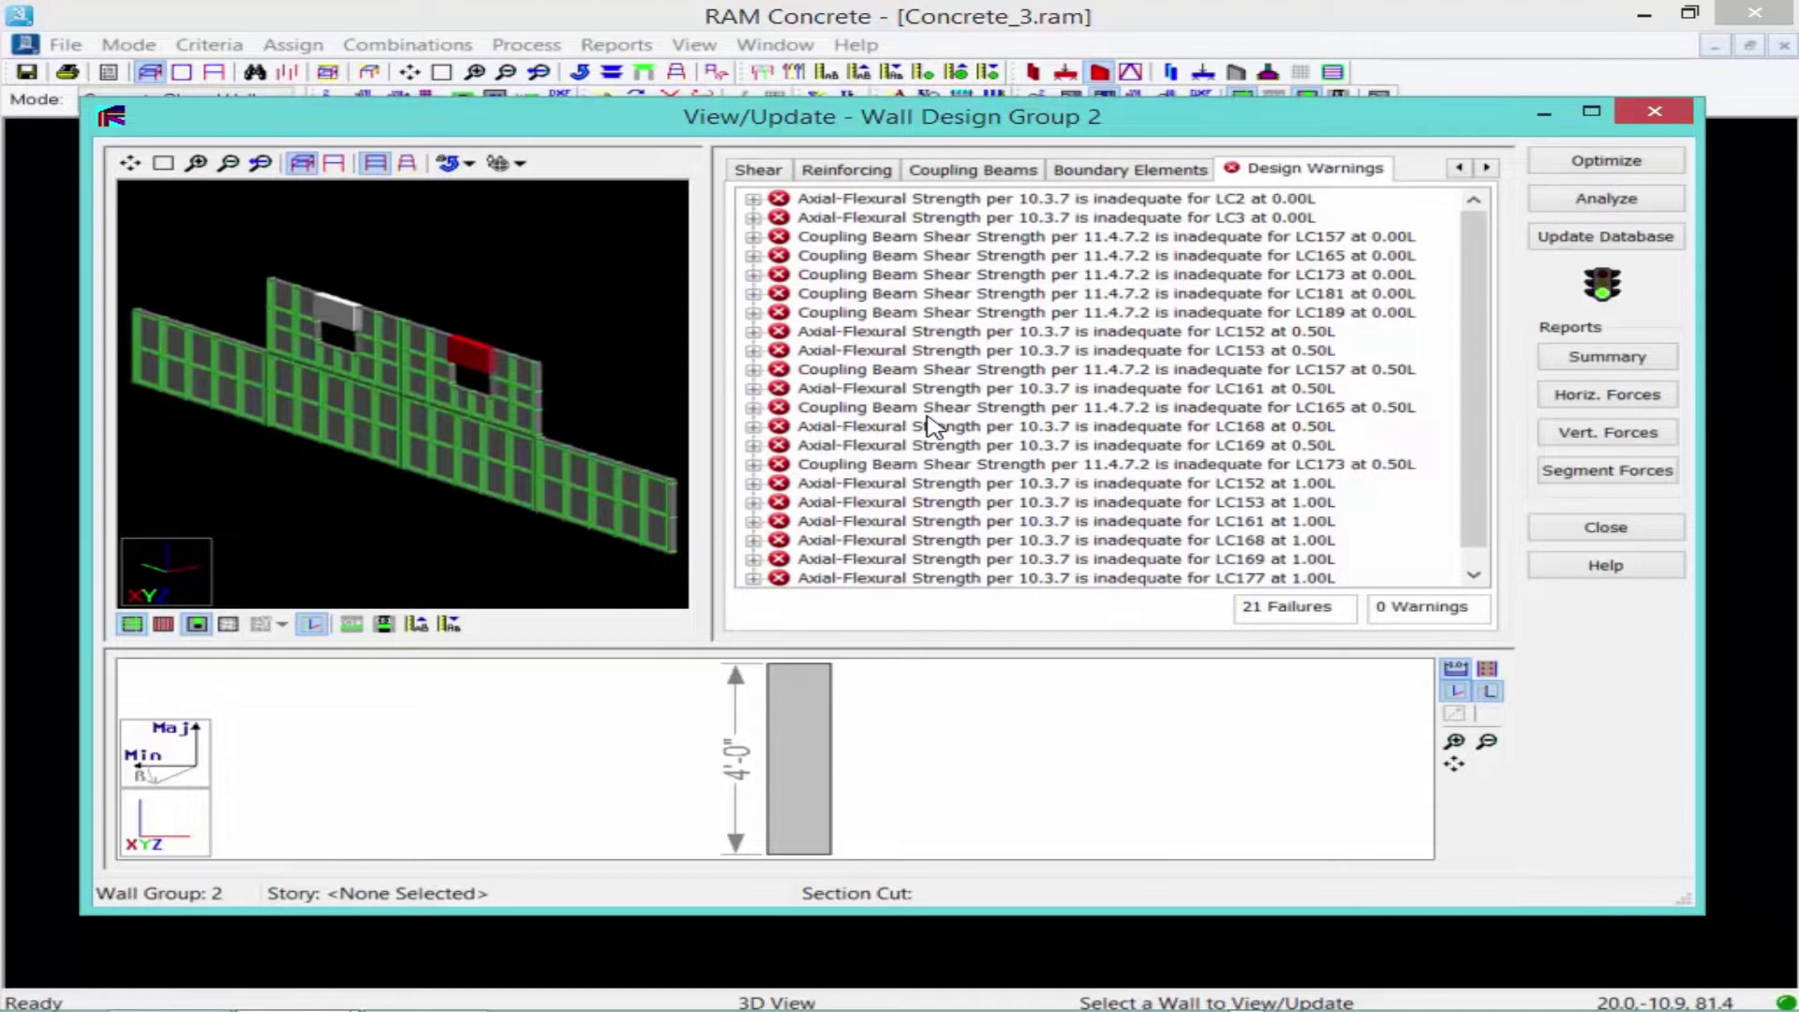
click(947, 172)
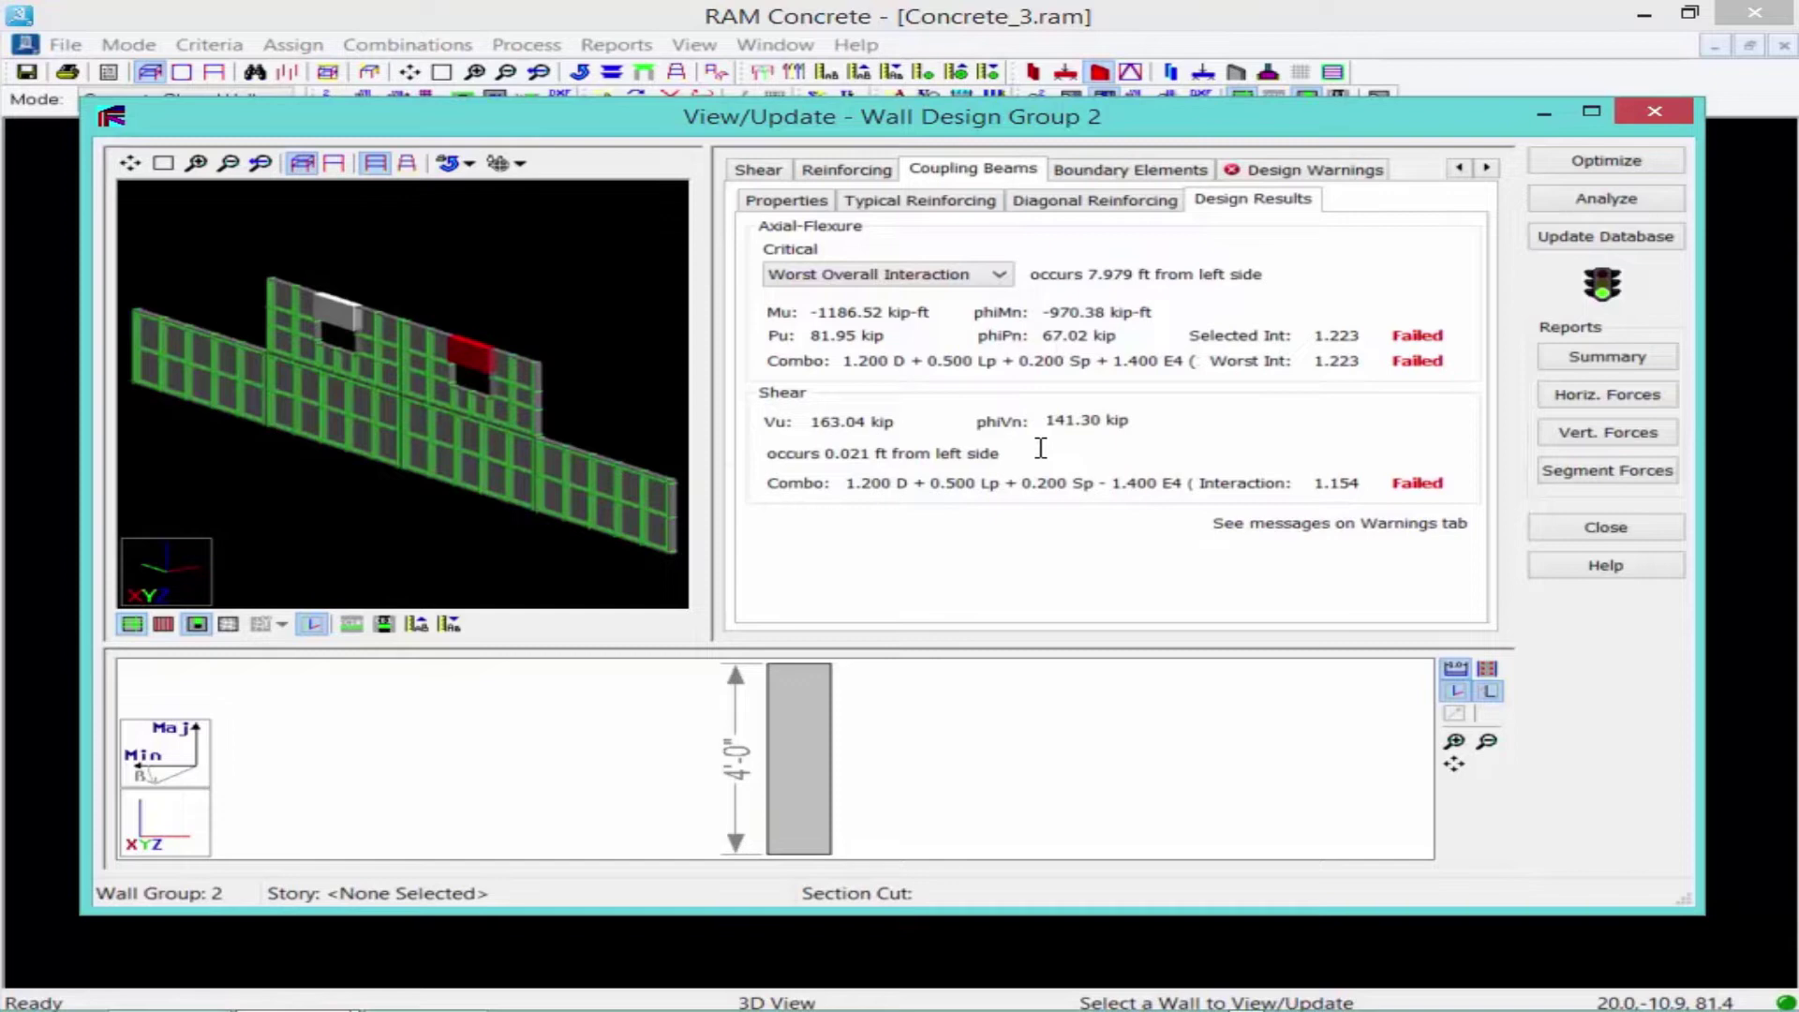
- Change the left coupling beam's top and bottom bars to #9 and reanalyze Wall Design Group 2
click(922, 208)
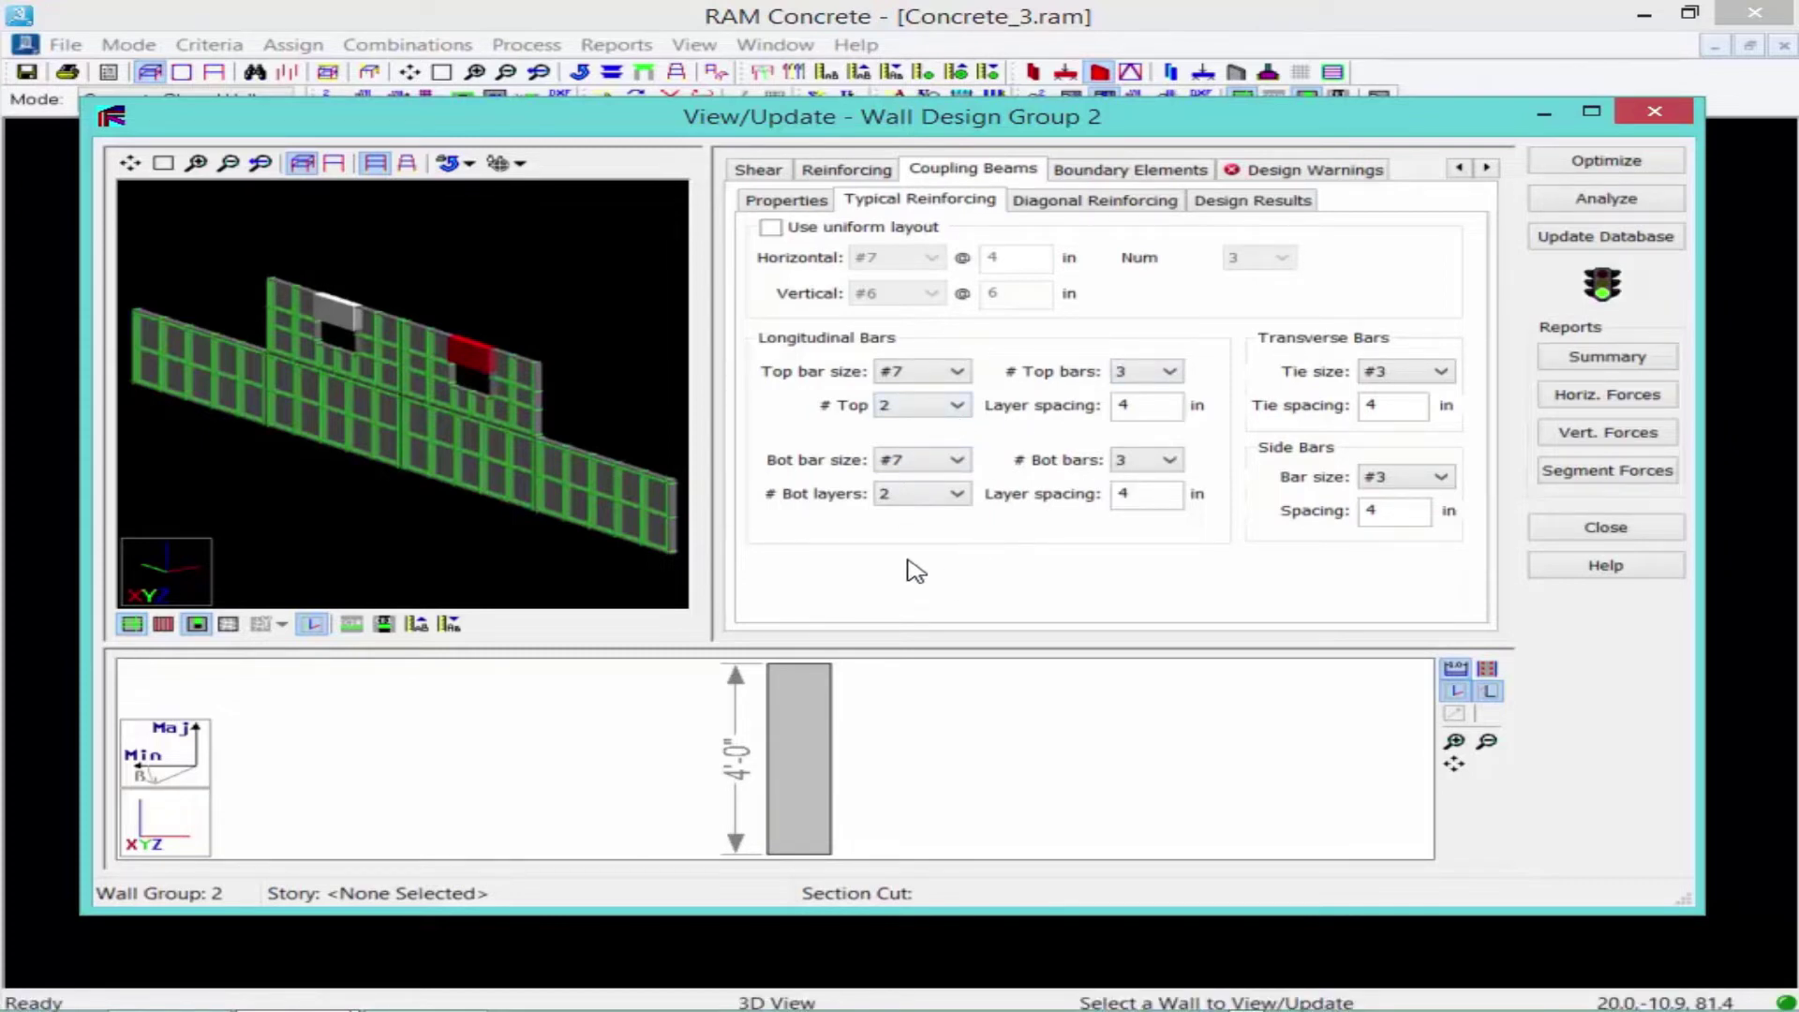
click(898, 377)
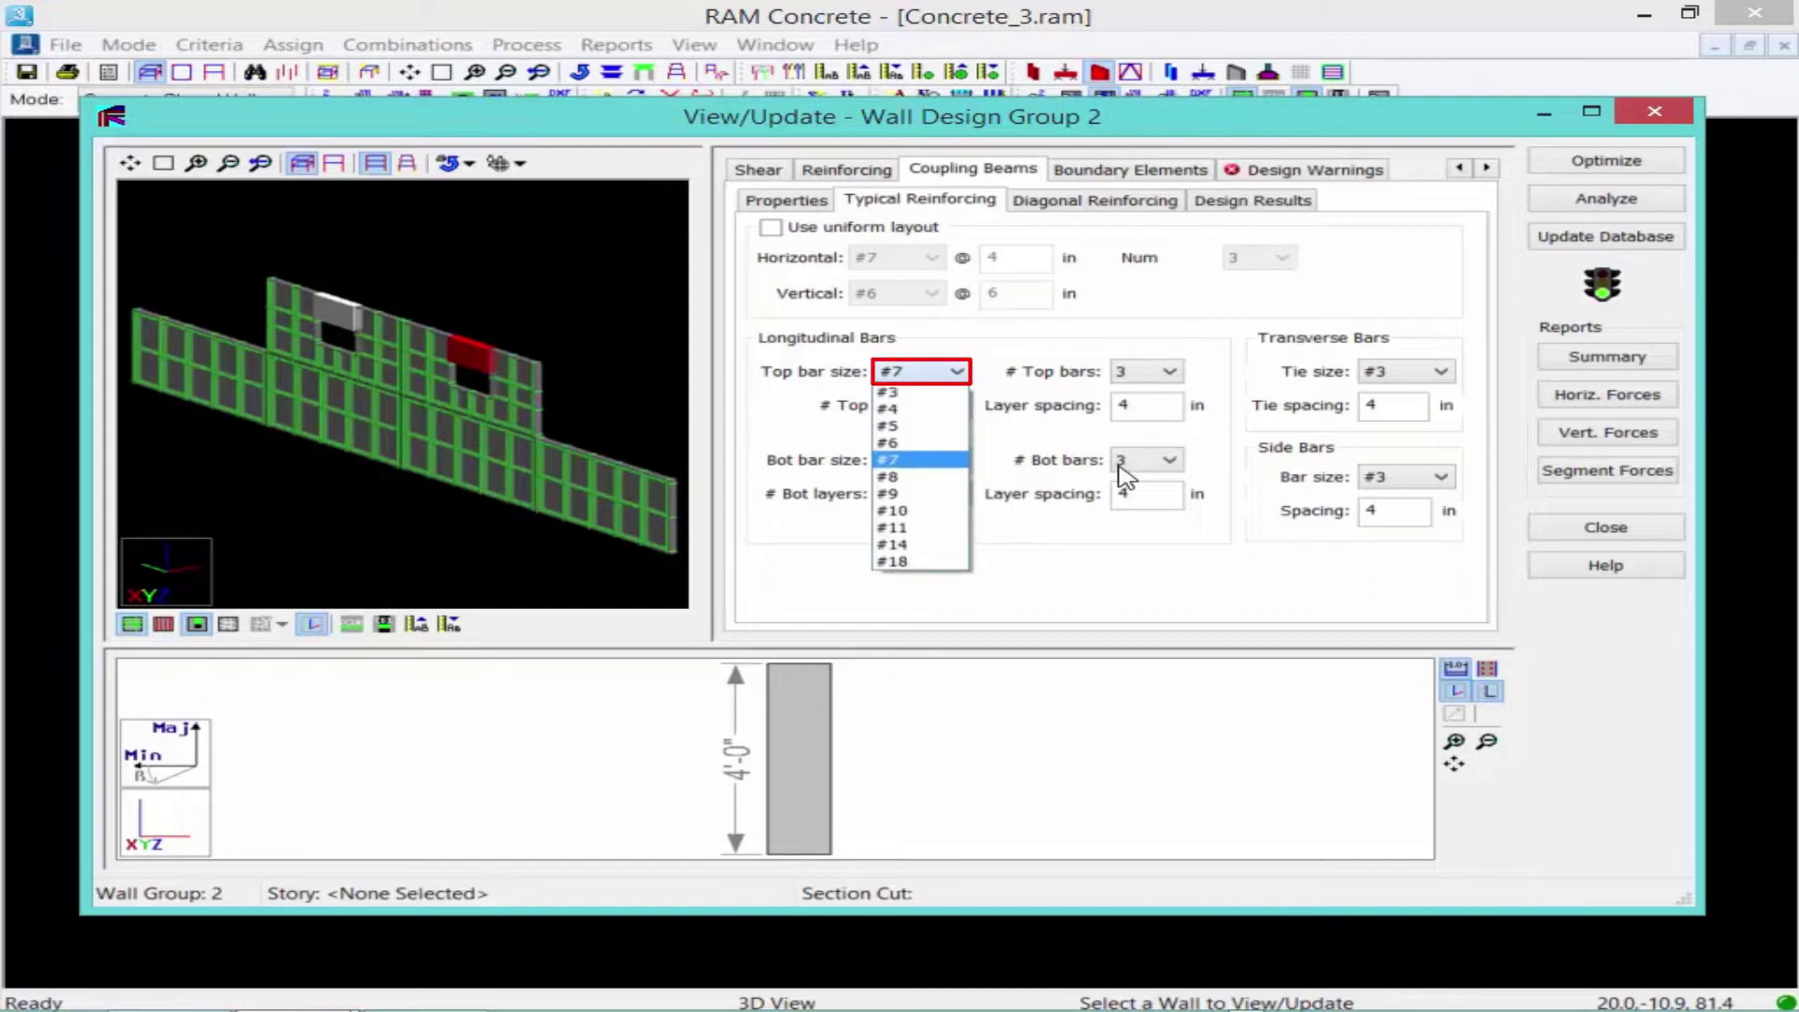
click(914, 494)
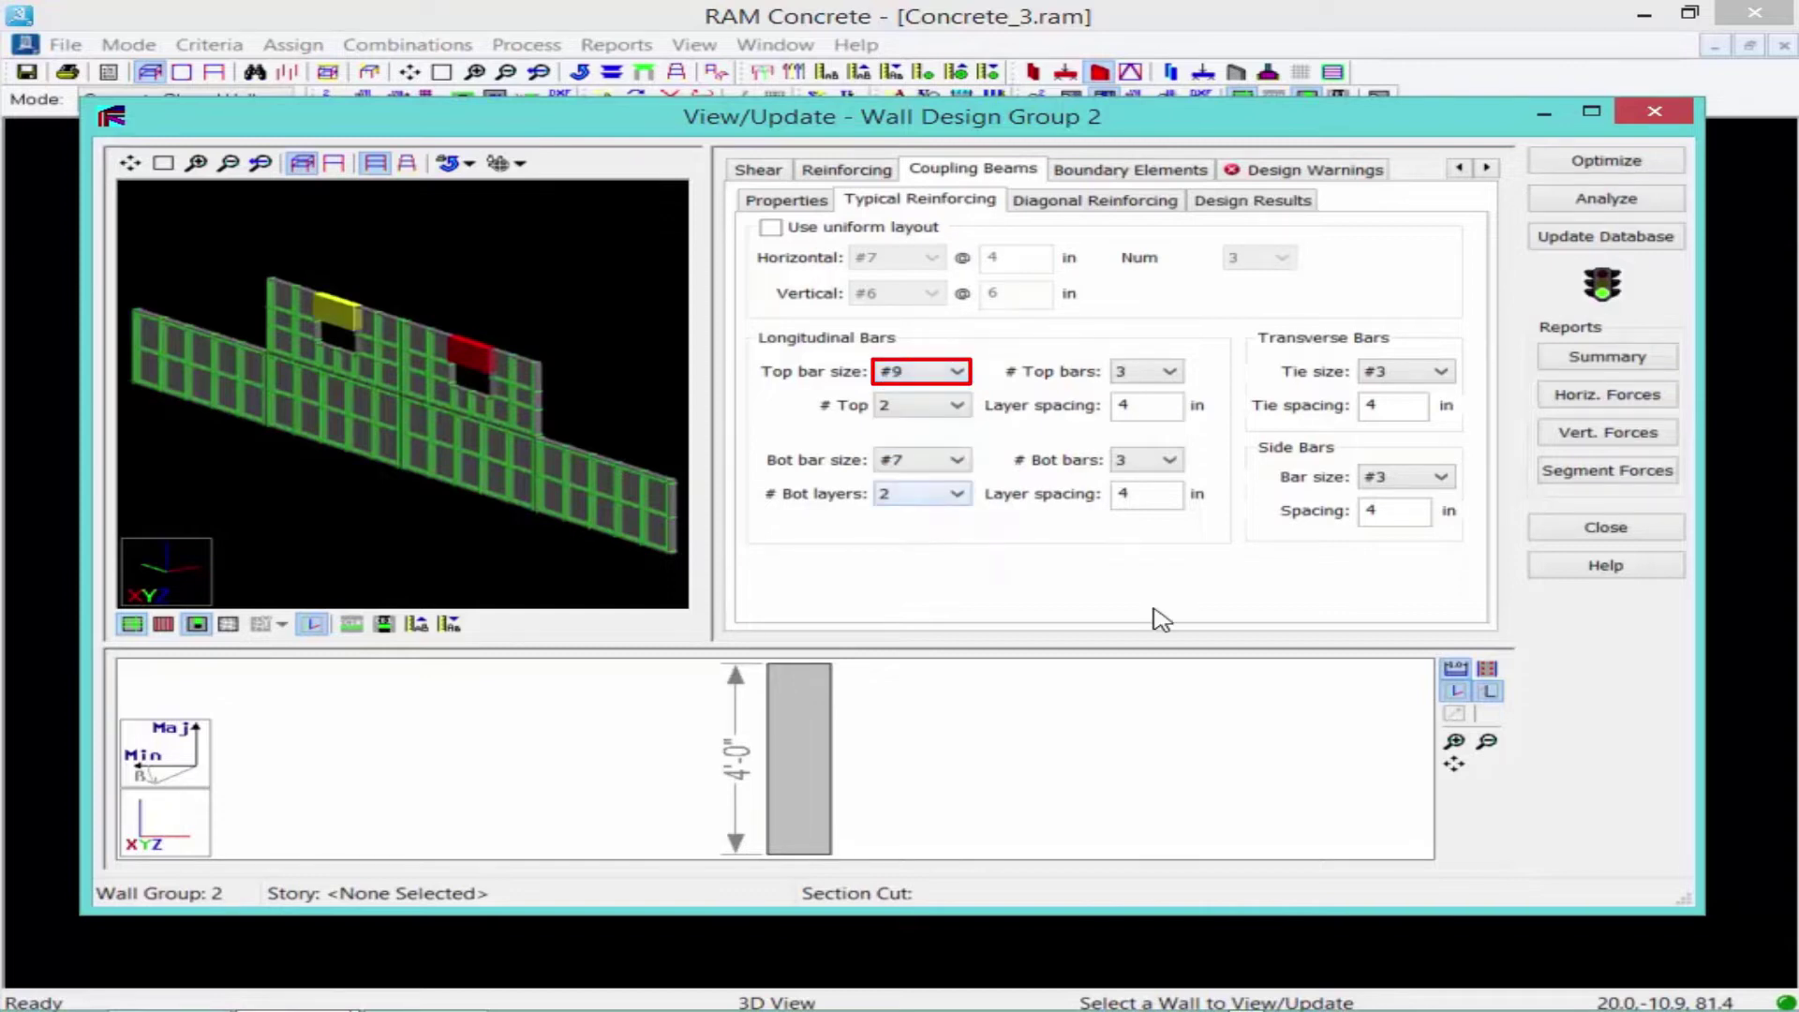
click(919, 464)
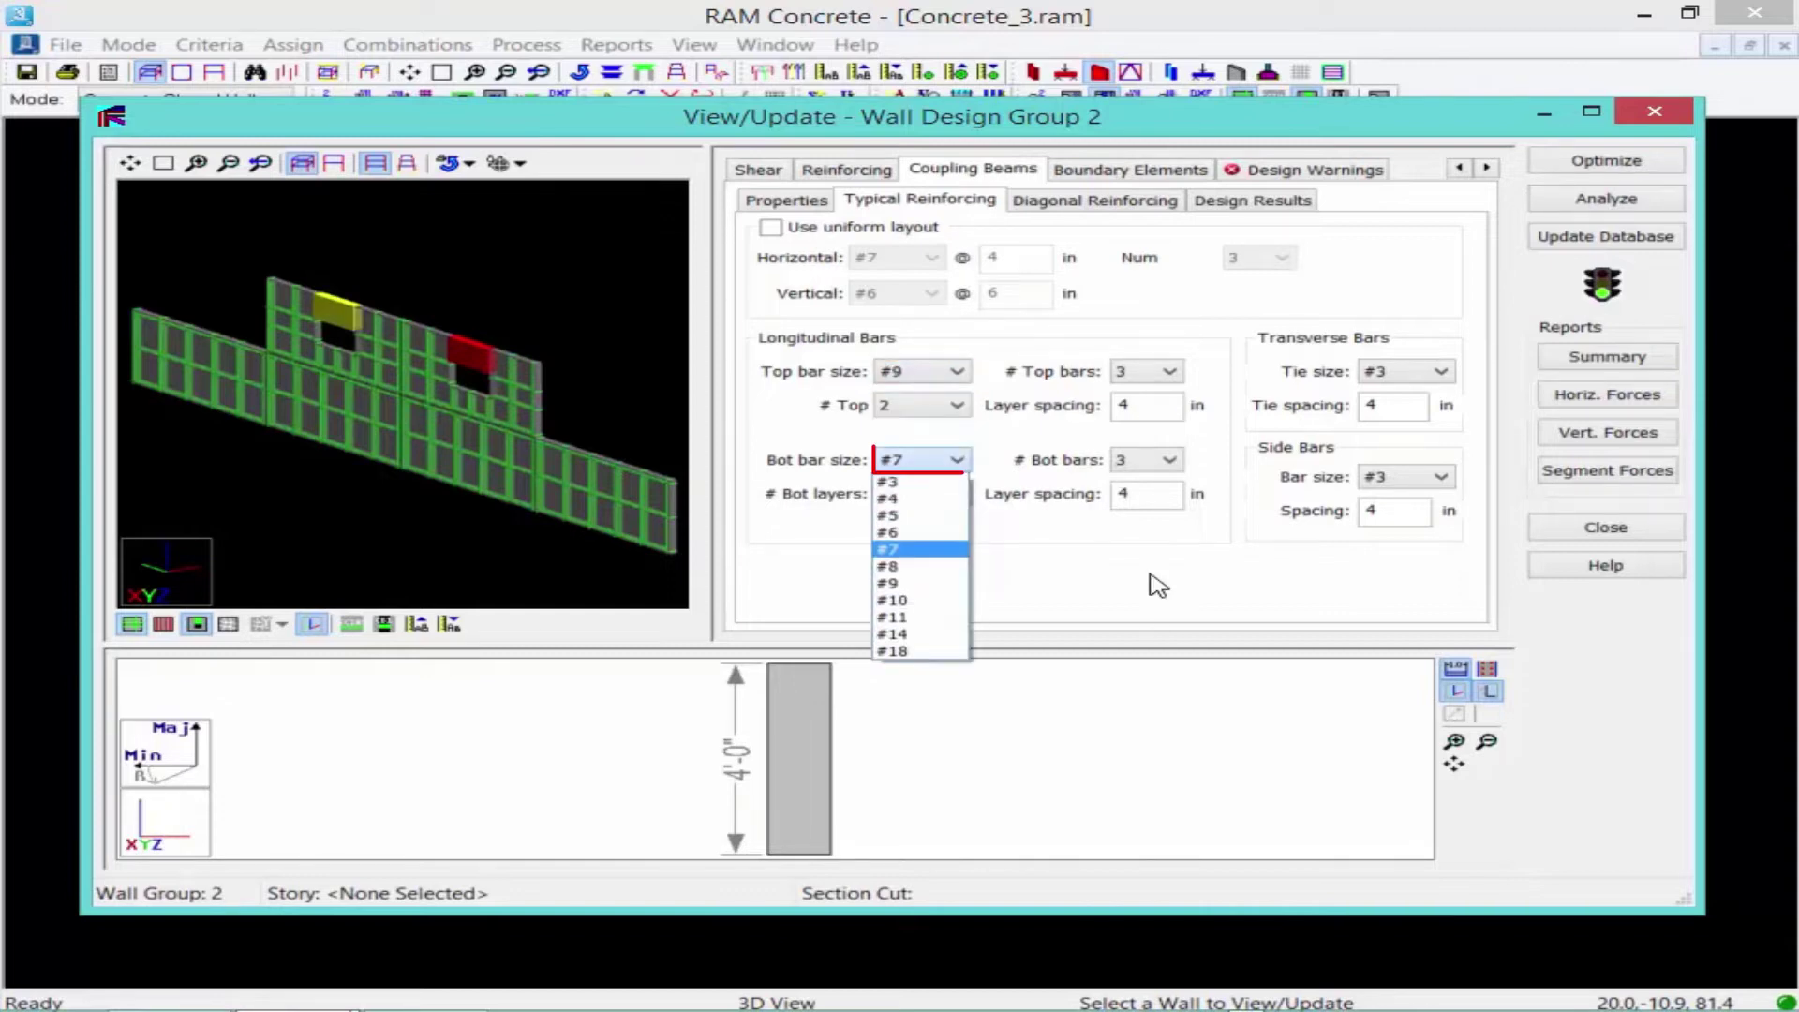
click(902, 602)
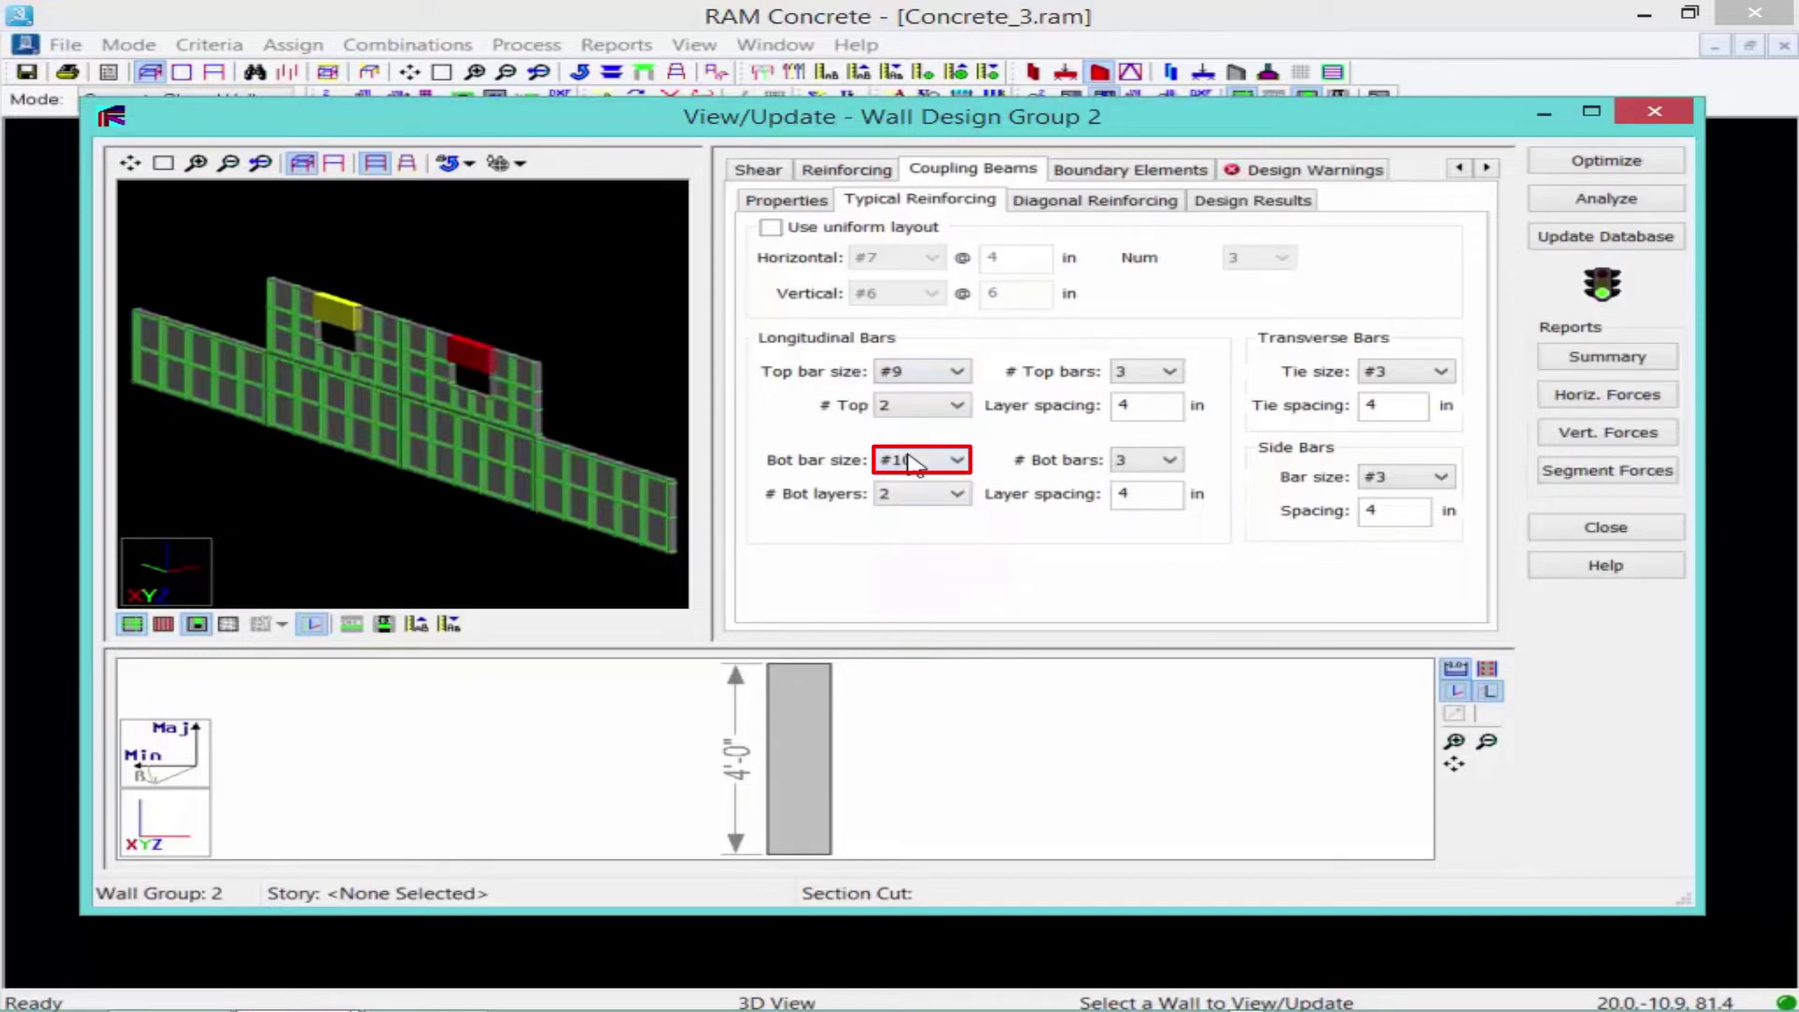
click(956, 460)
click(932, 584)
click(1607, 199)
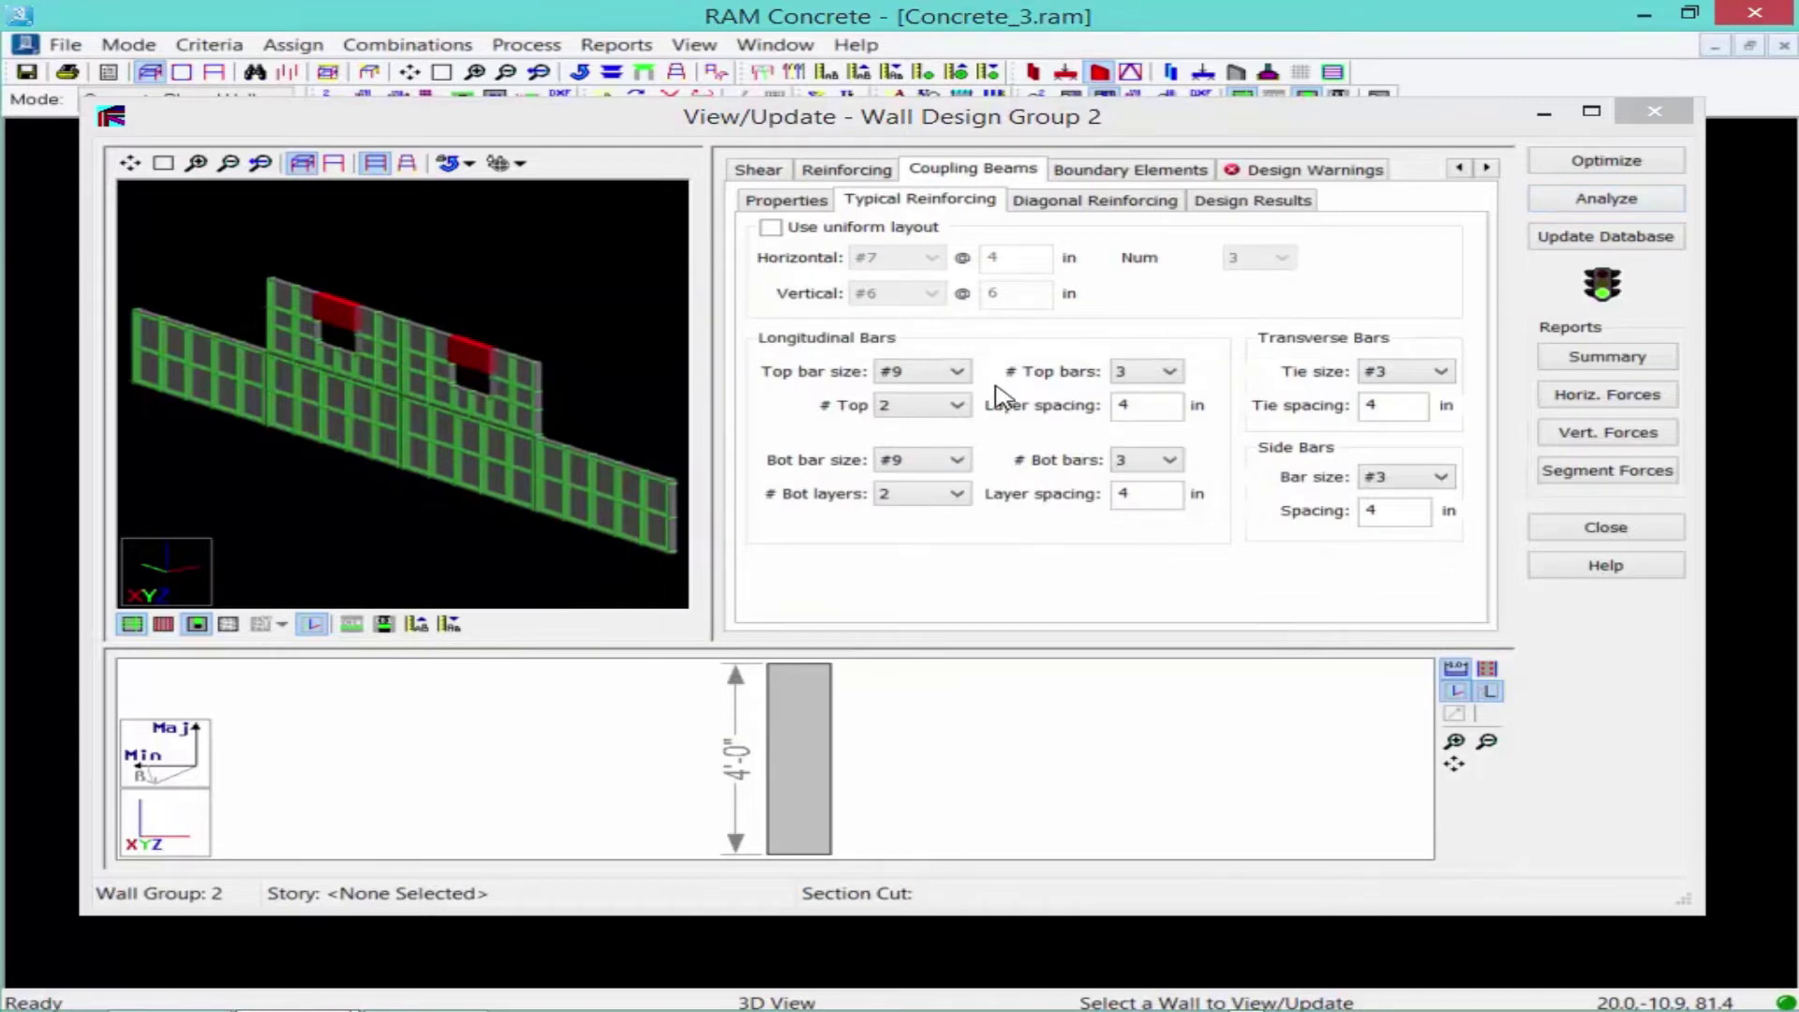
click(1246, 200)
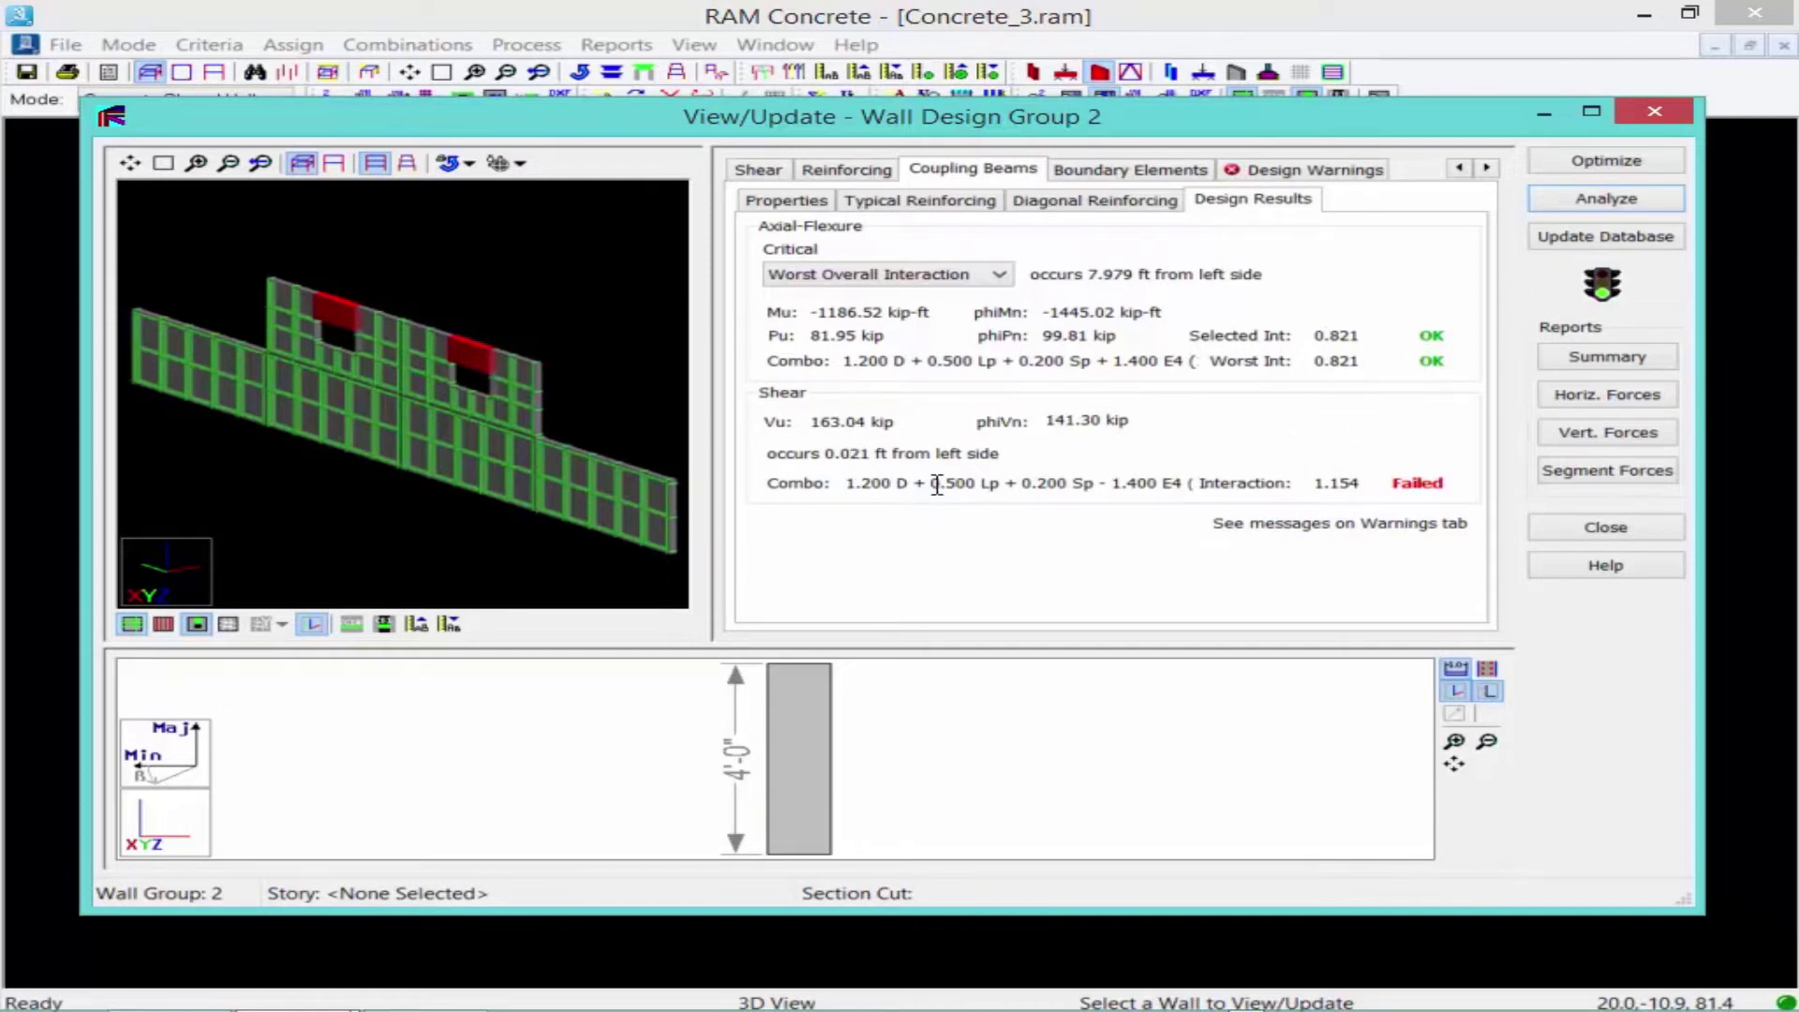
- Change the left coupling beam's tie size from #3 to #4
click(921, 202)
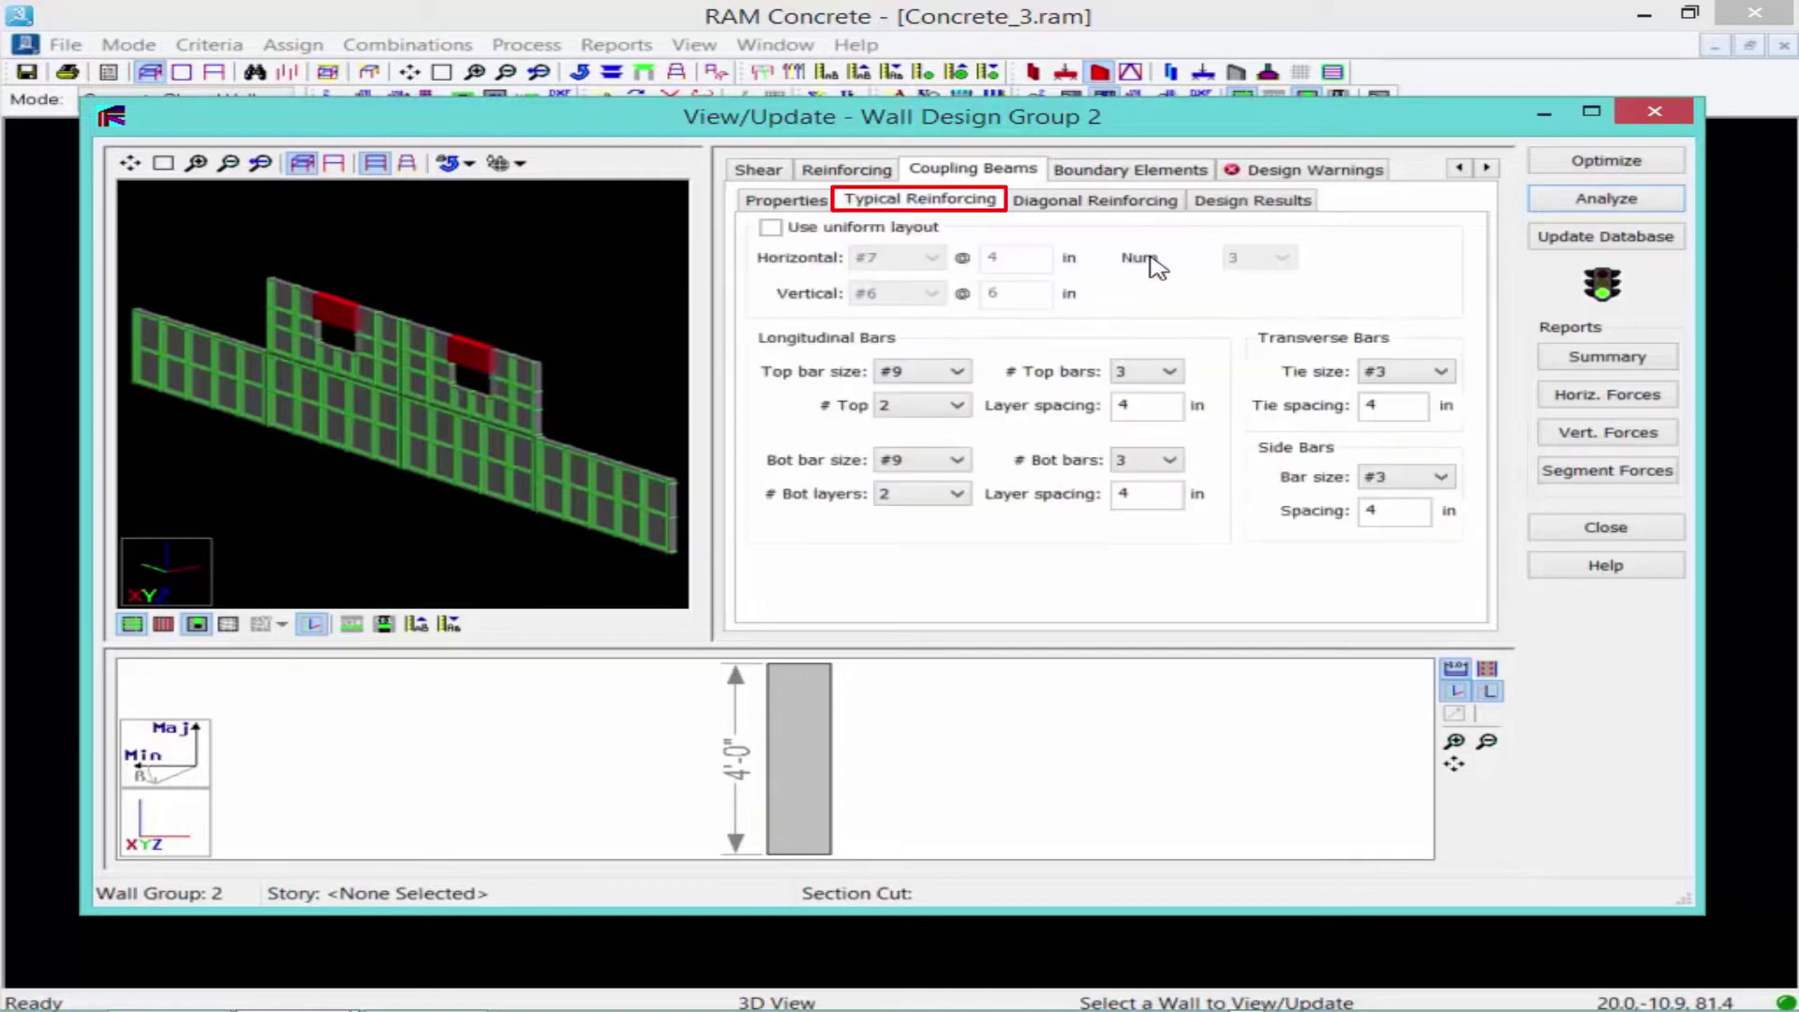
click(1406, 372)
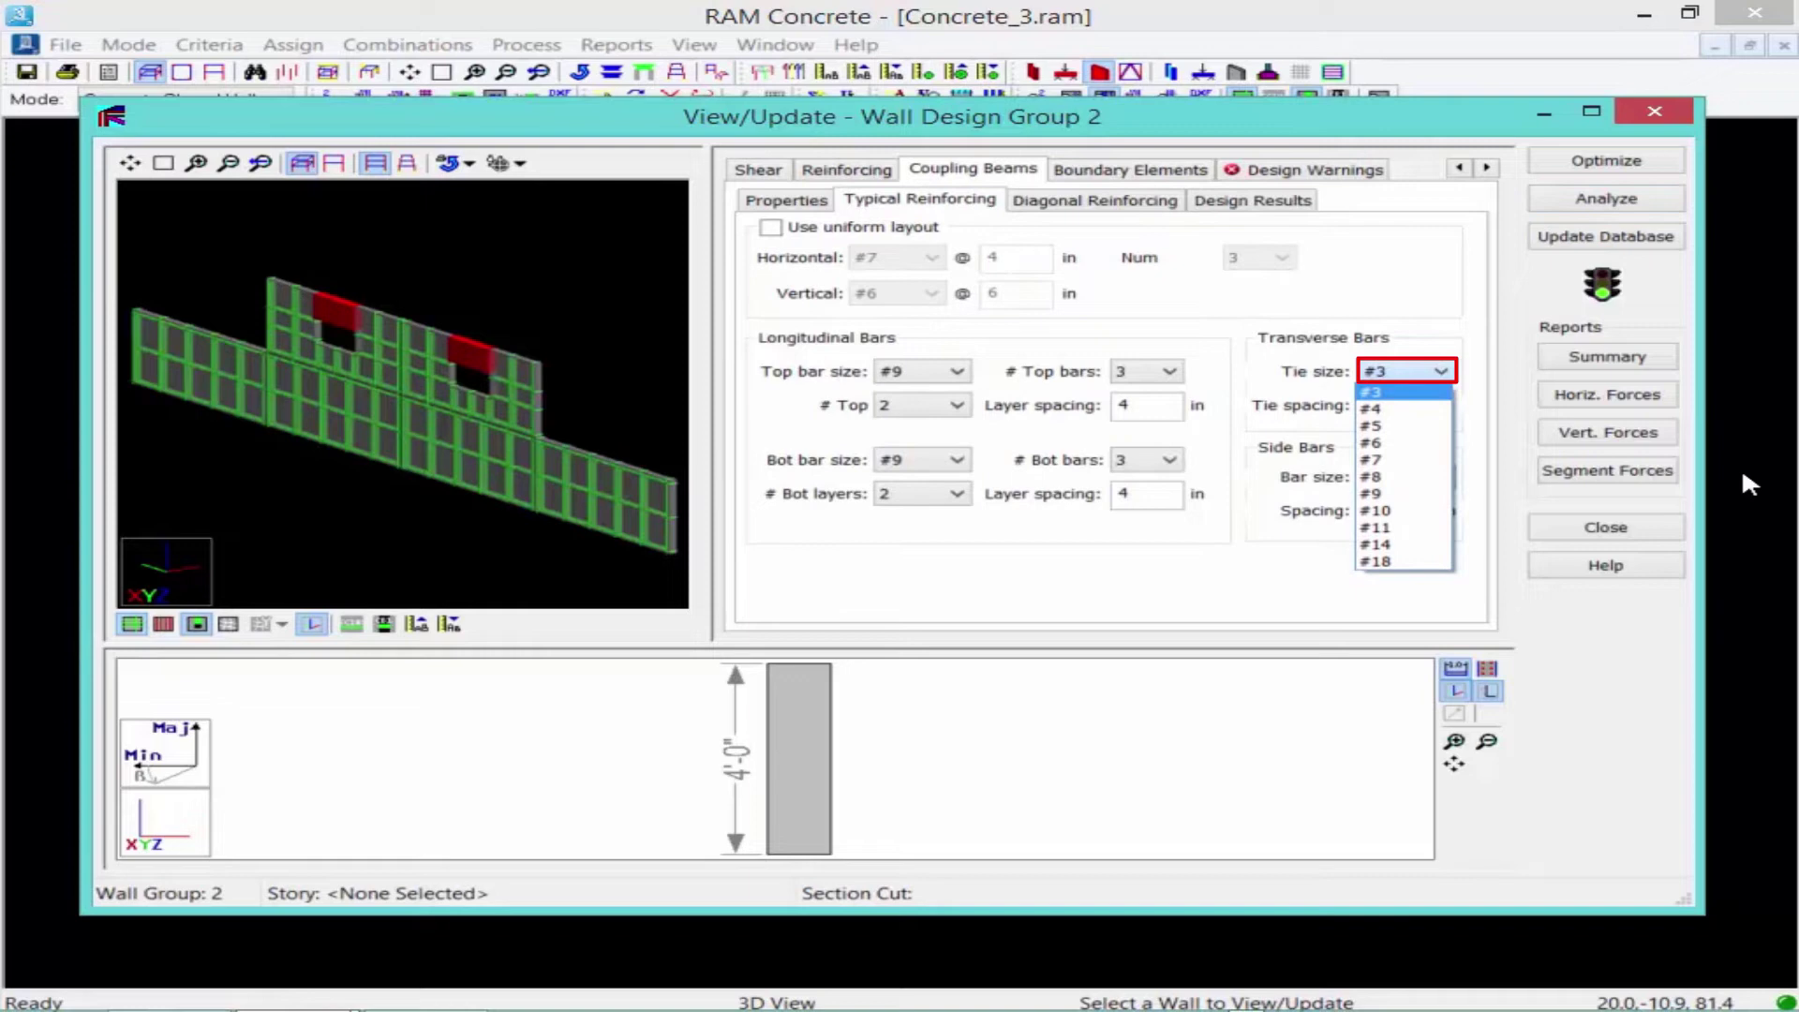
key(Down)
key(Return)
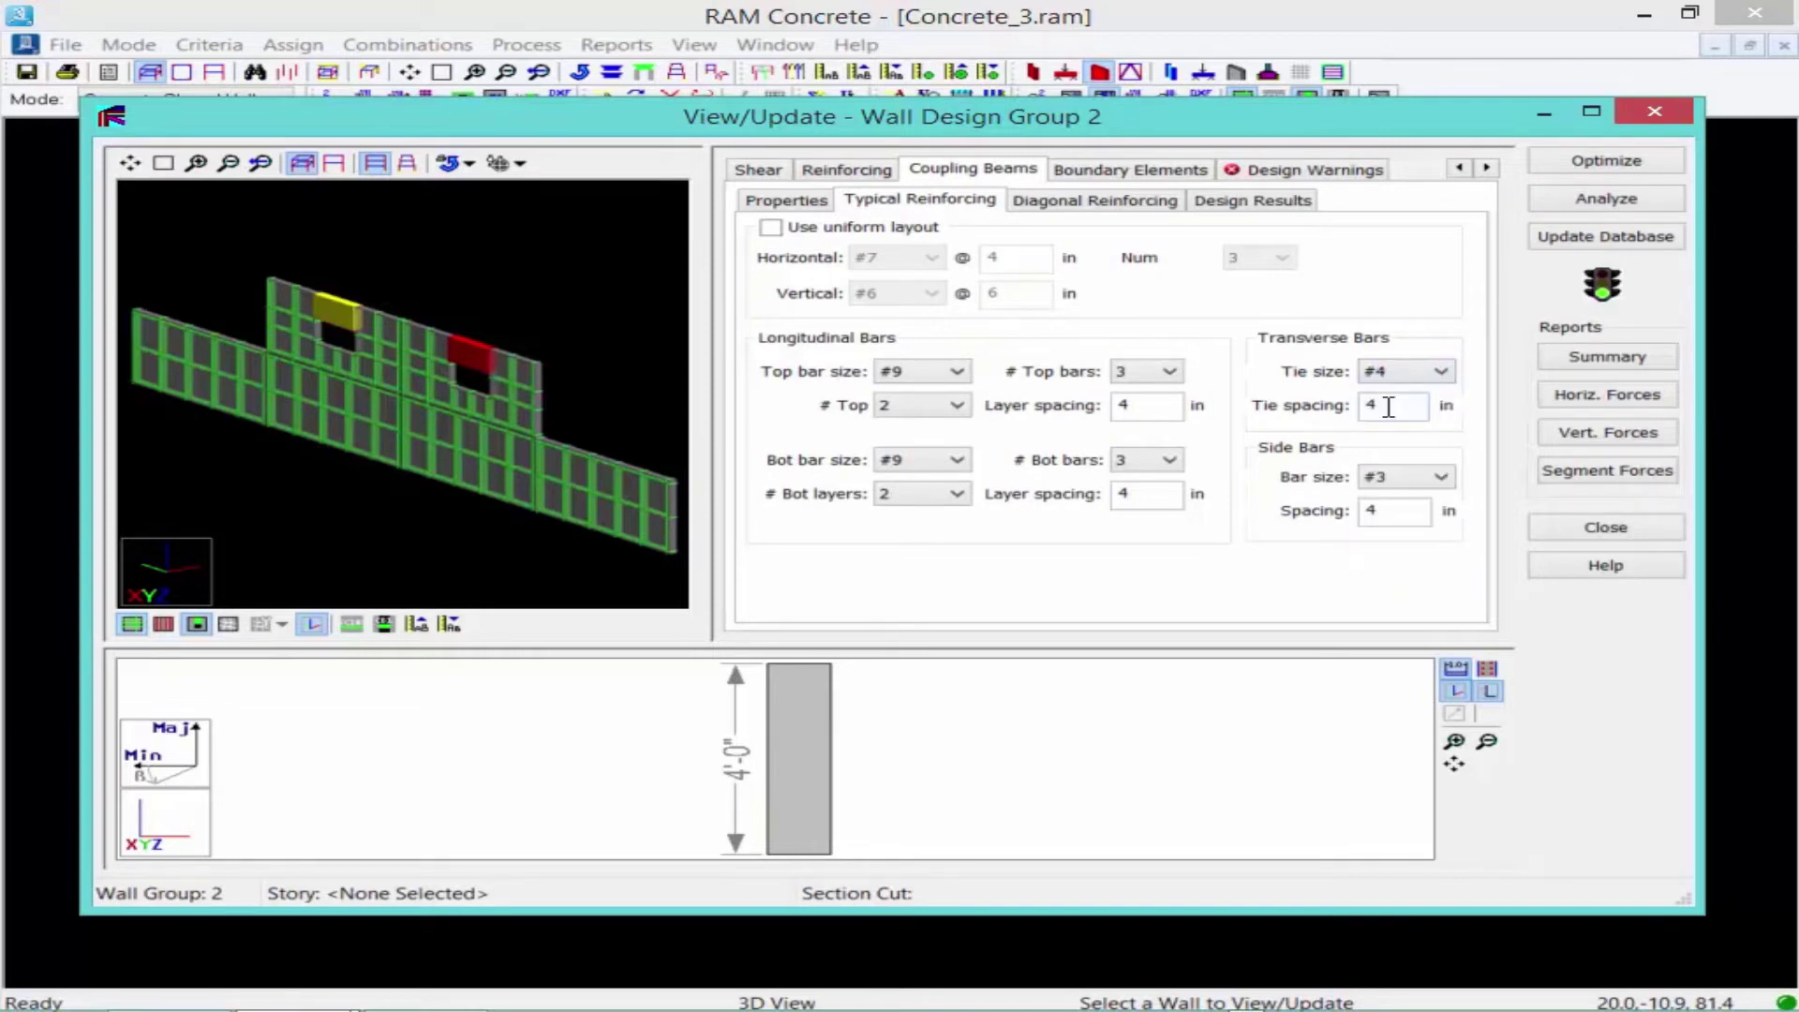
- Reanalyze with the #4 ties, then select the right coupling beam's reinforcing layout
click(1560, 200)
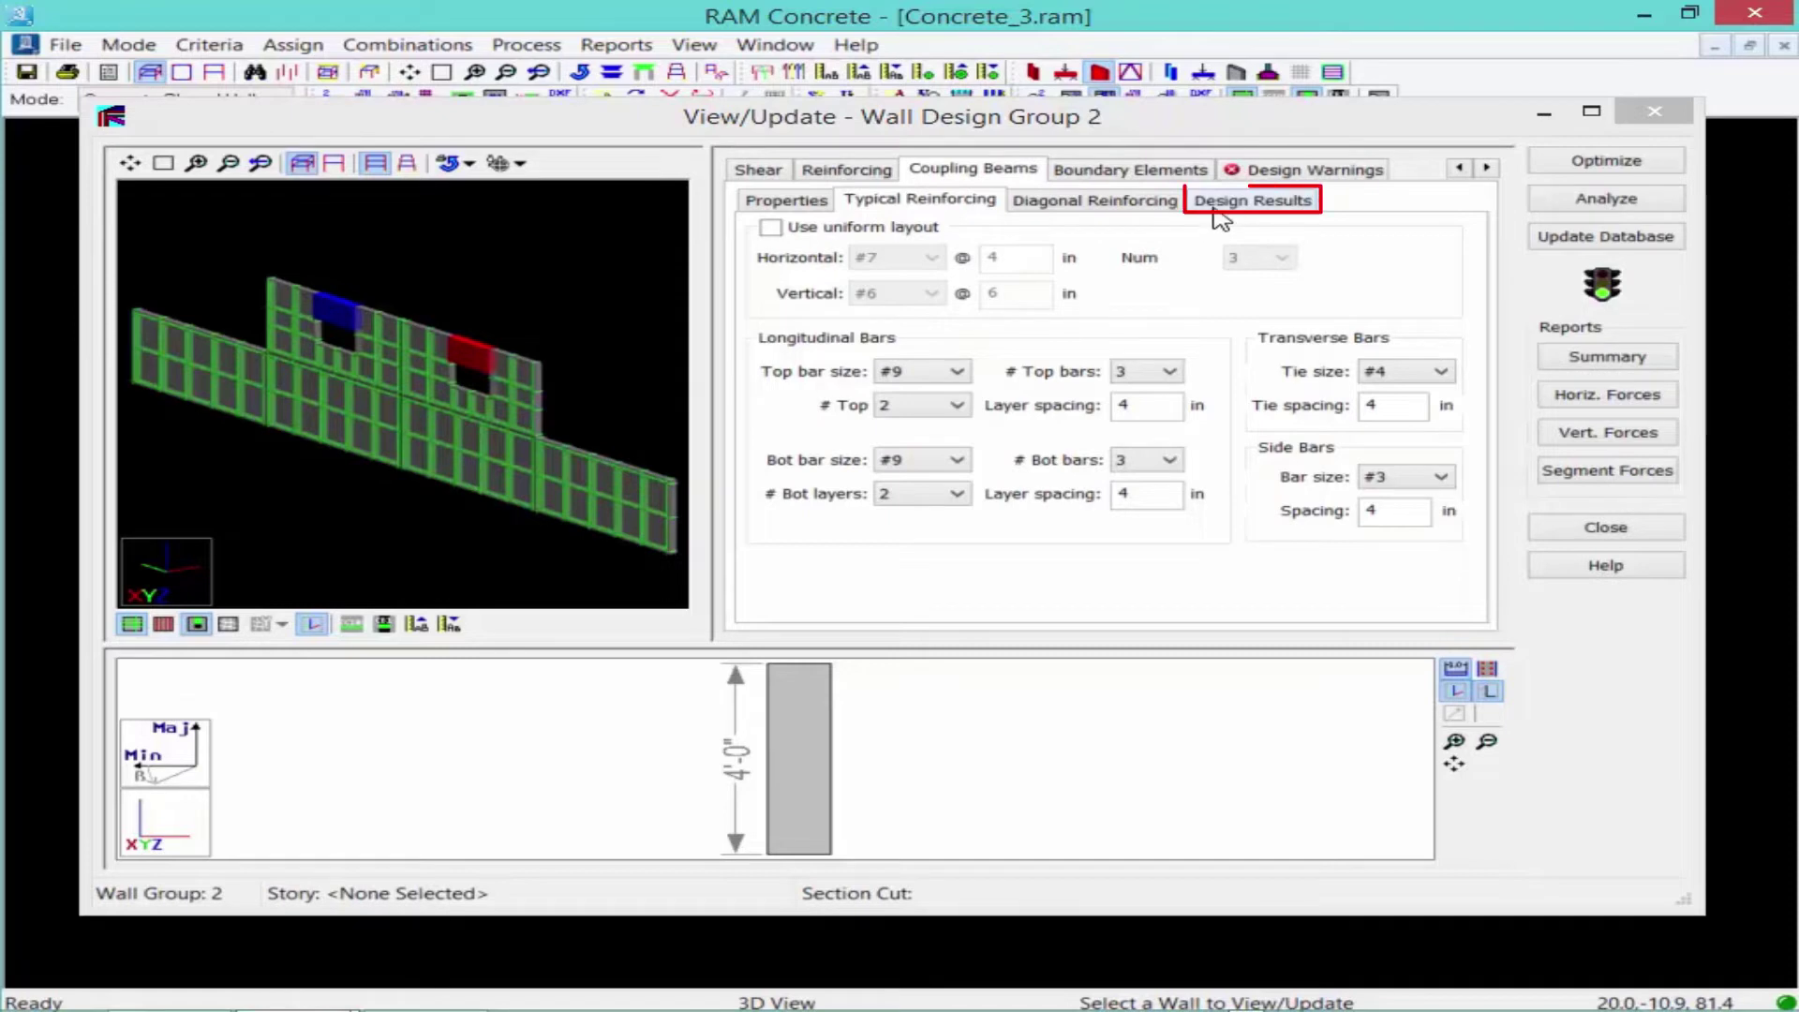
click(1256, 200)
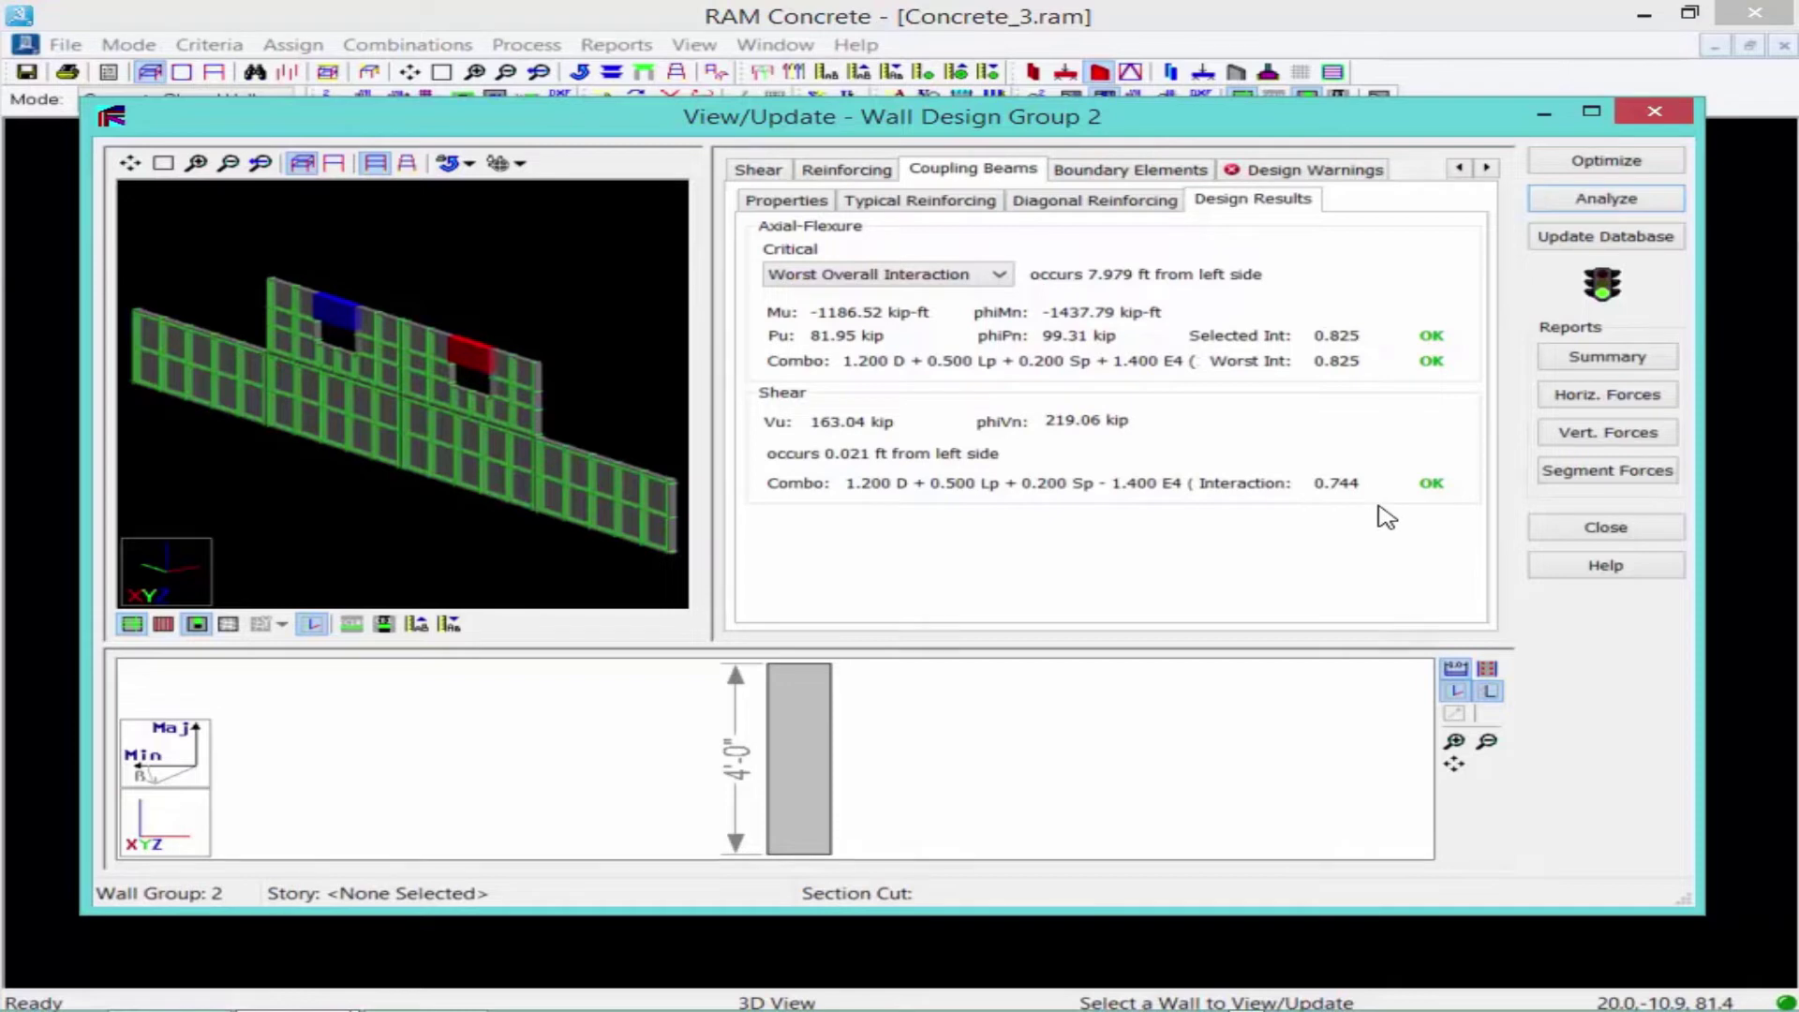
click(465, 349)
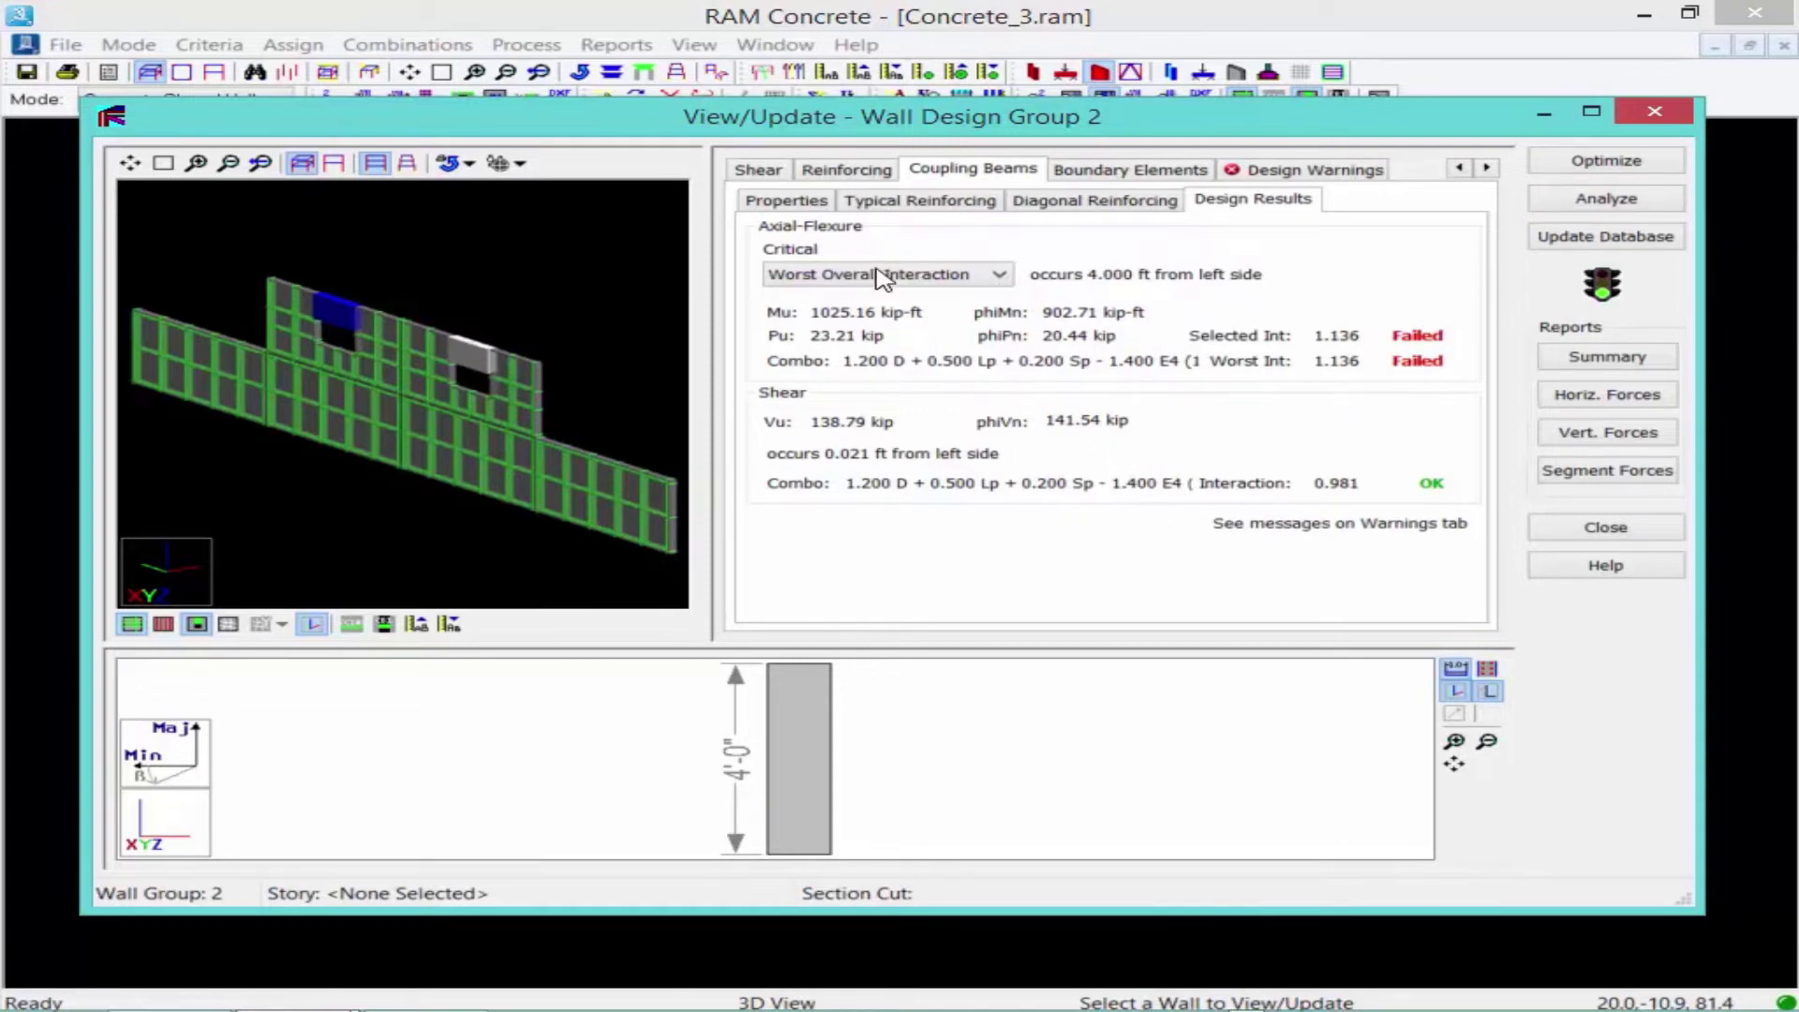
click(866, 200)
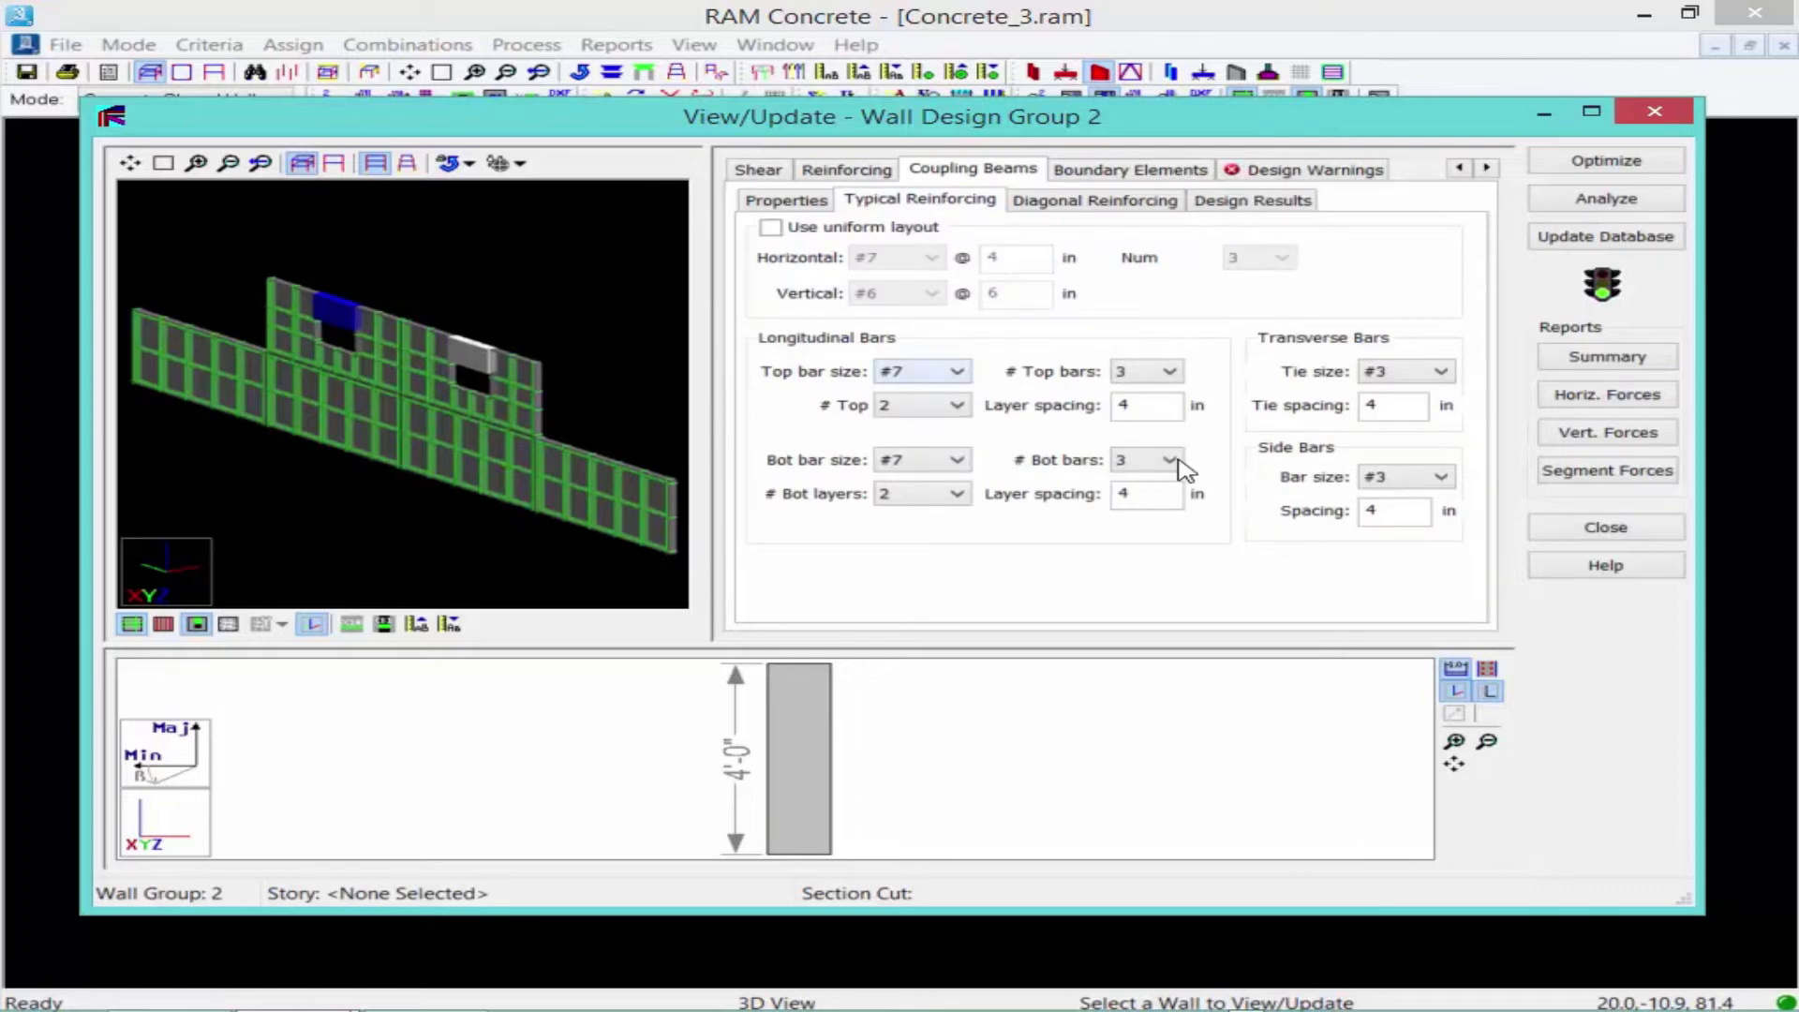
- Give the right coupling beam #9 top and bottom bars and #4 ties, then reanalyze
click(955, 372)
click(900, 494)
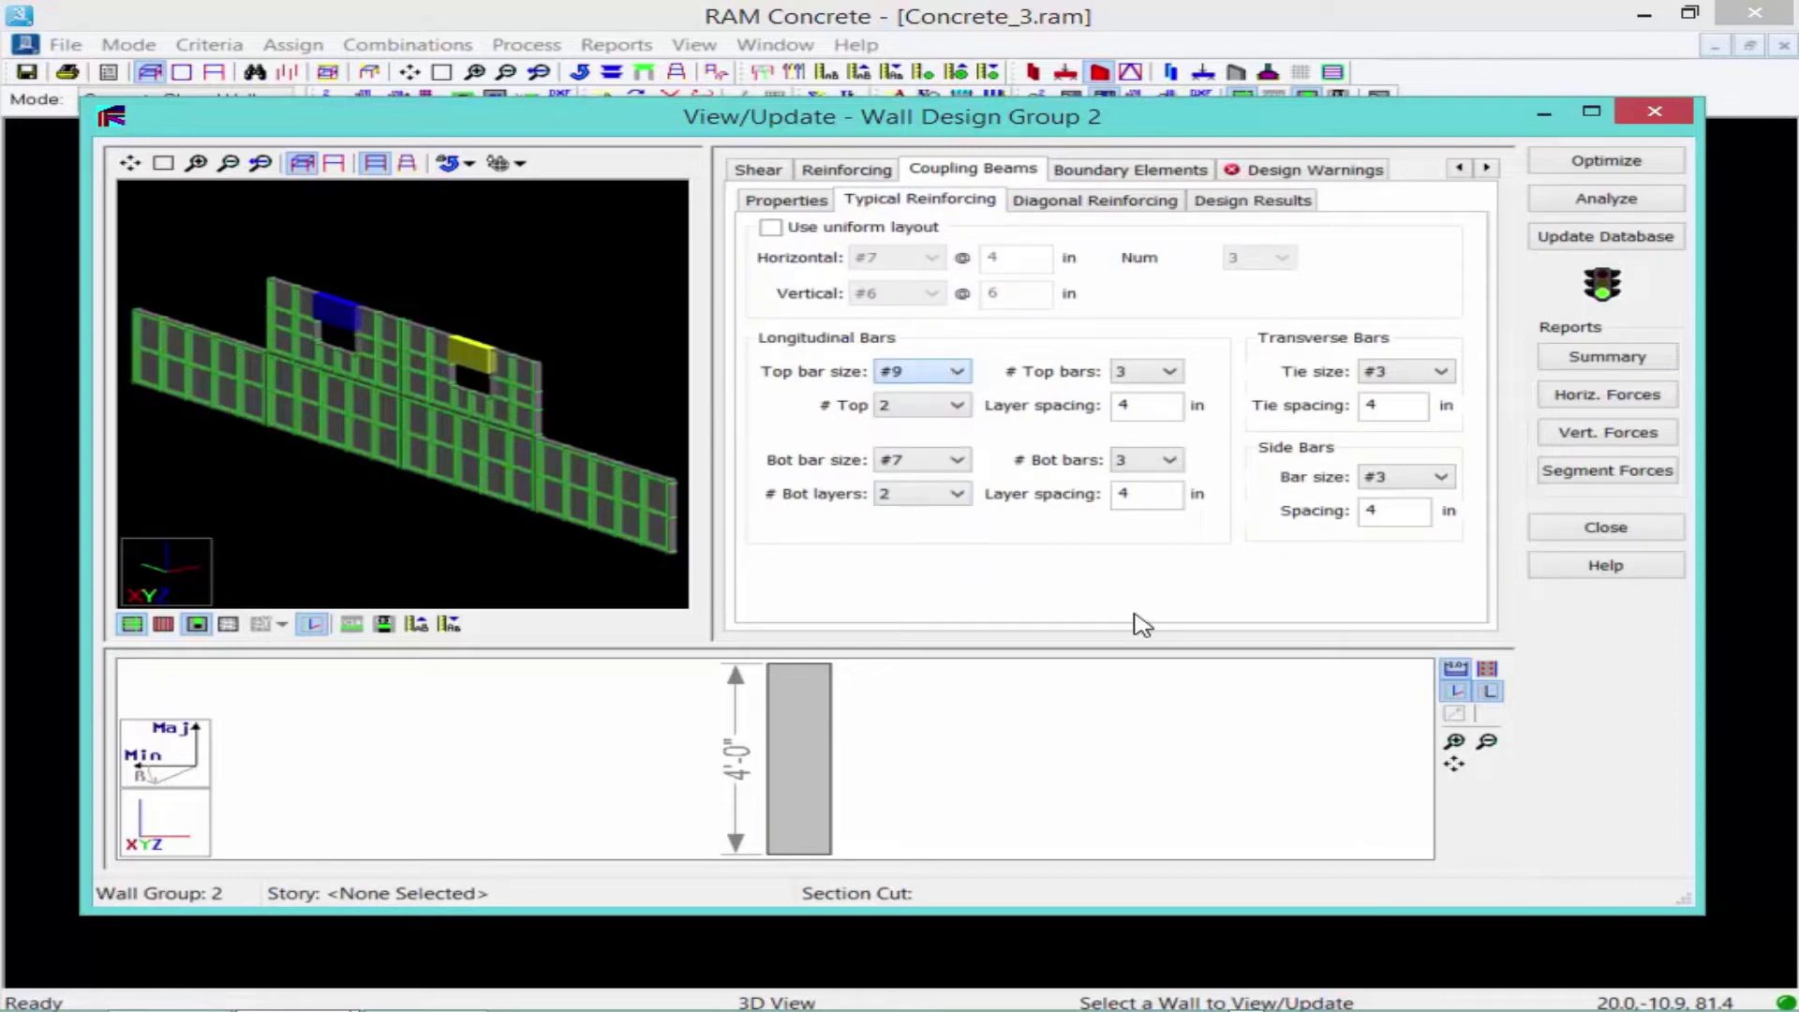
click(913, 463)
click(914, 582)
click(1434, 375)
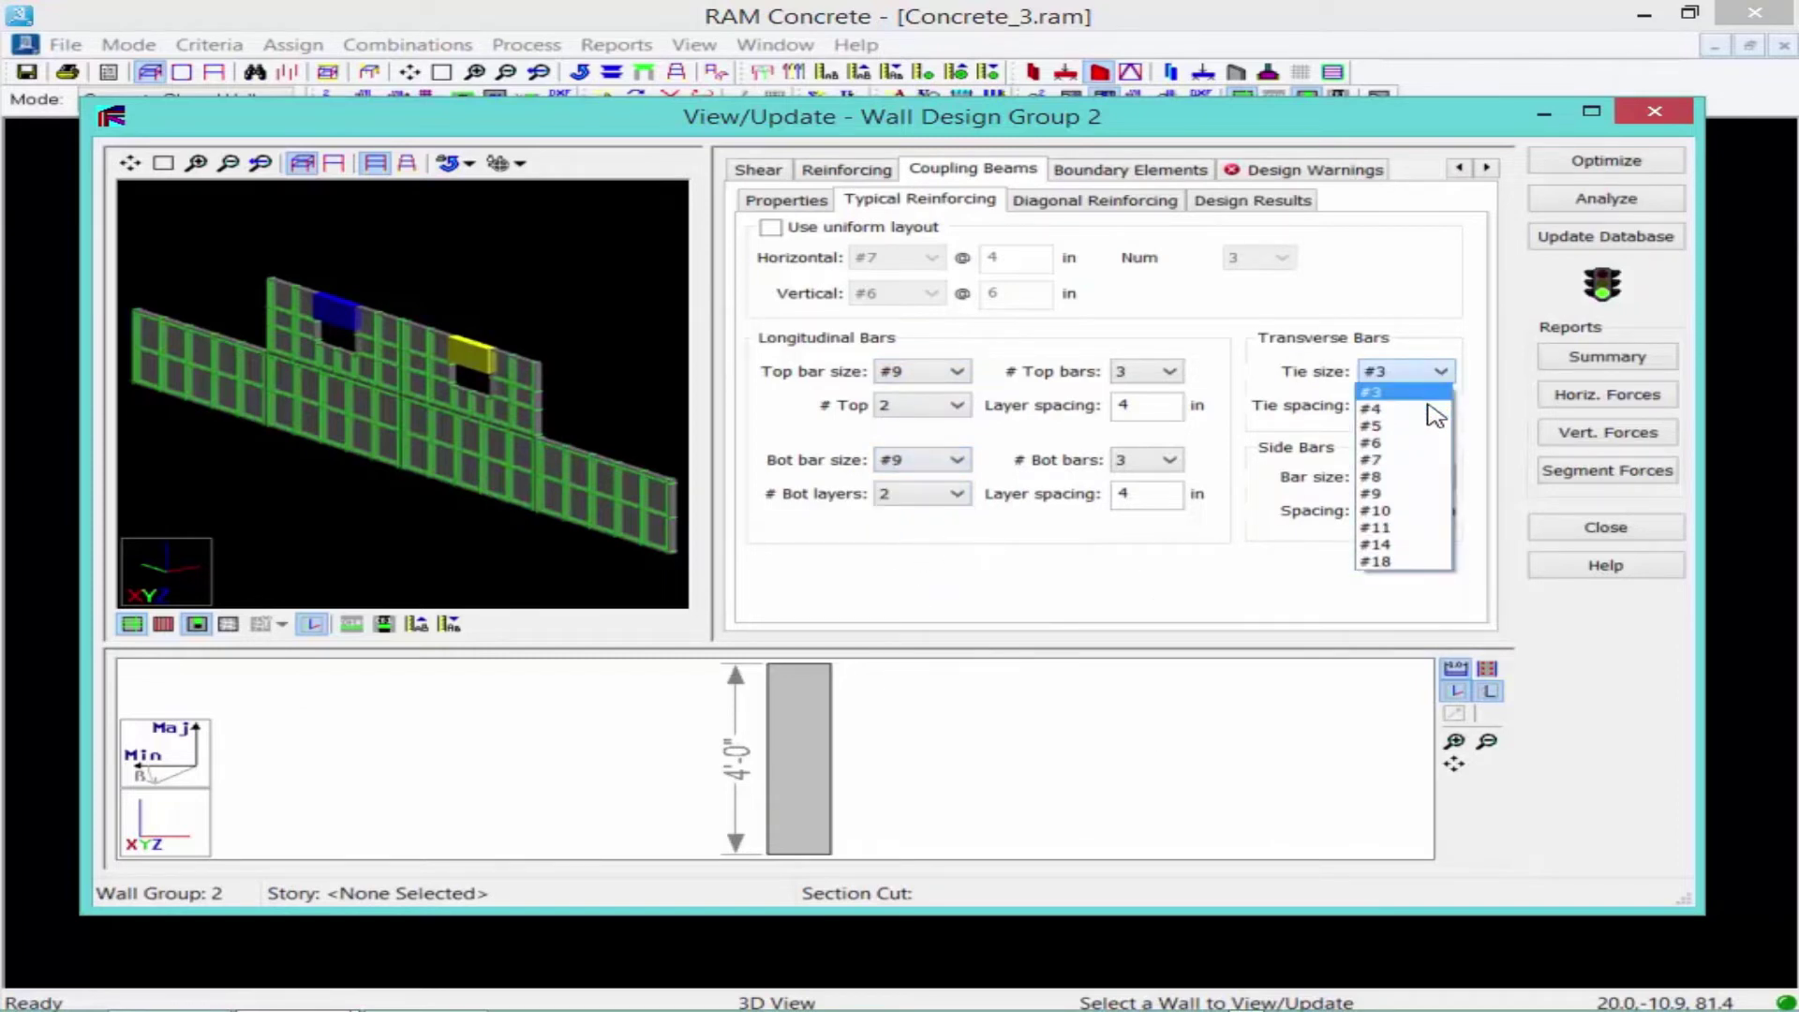
key(Return)
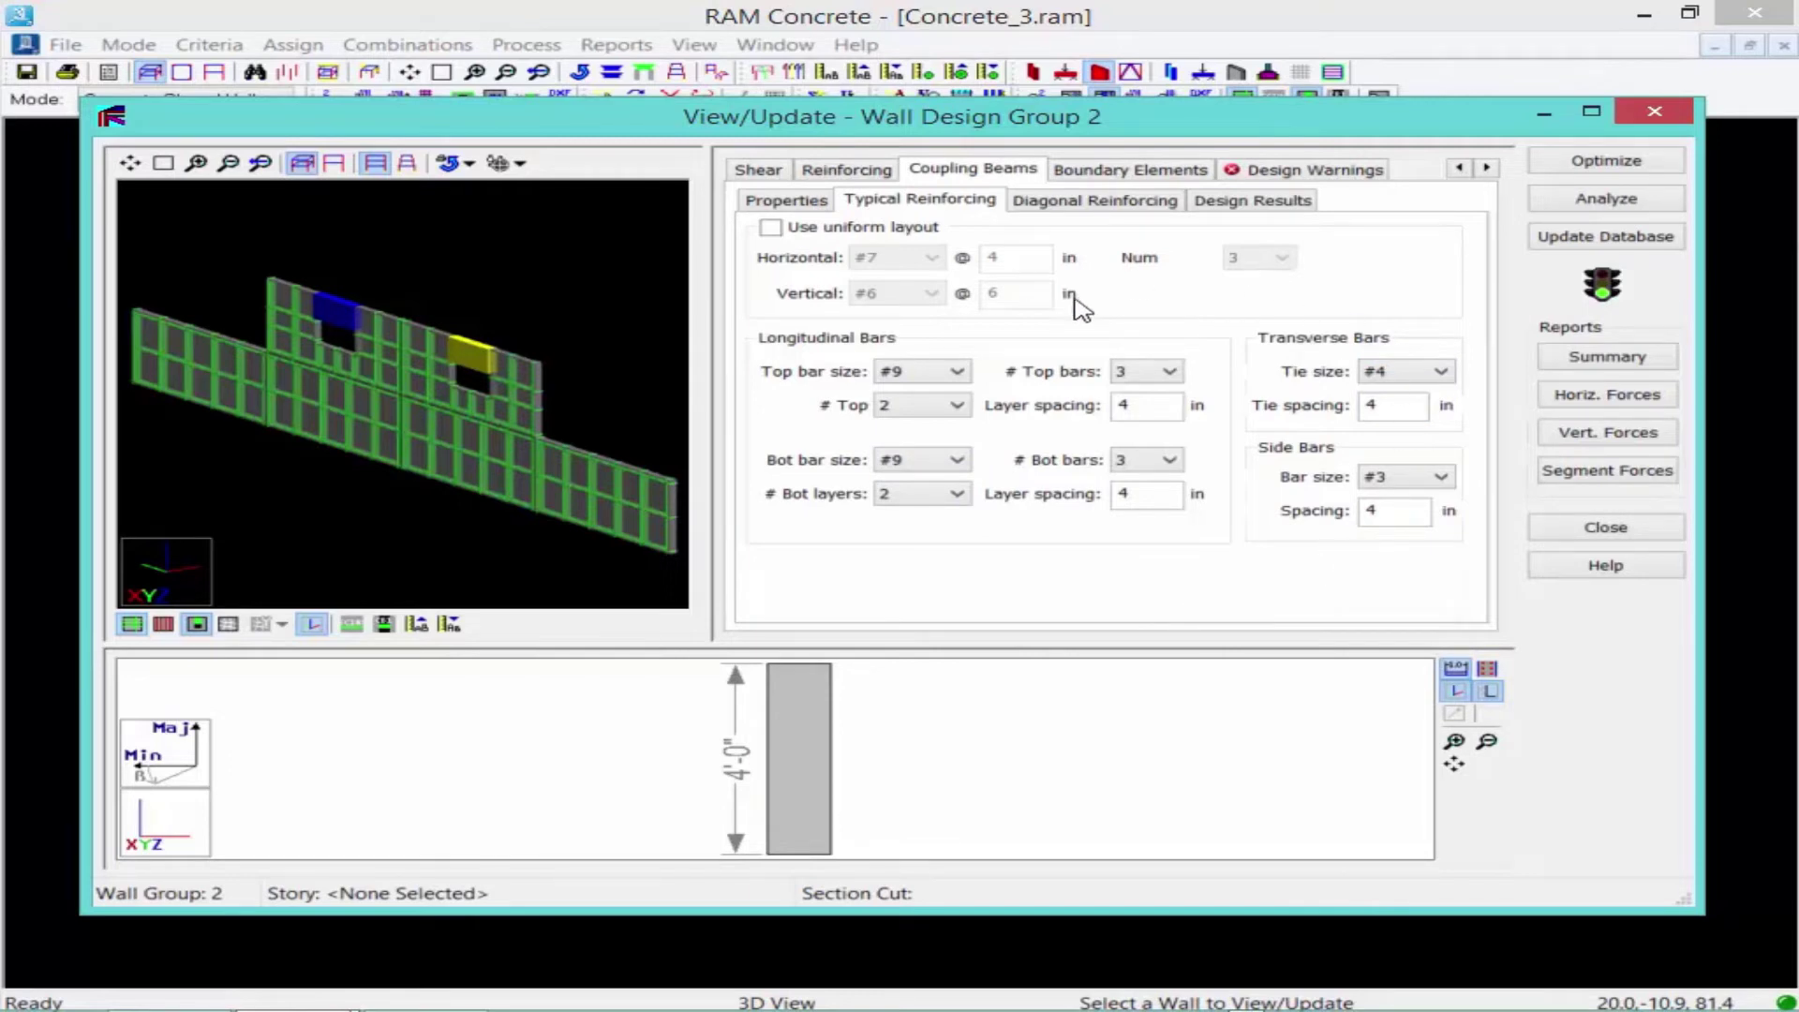
click(1608, 199)
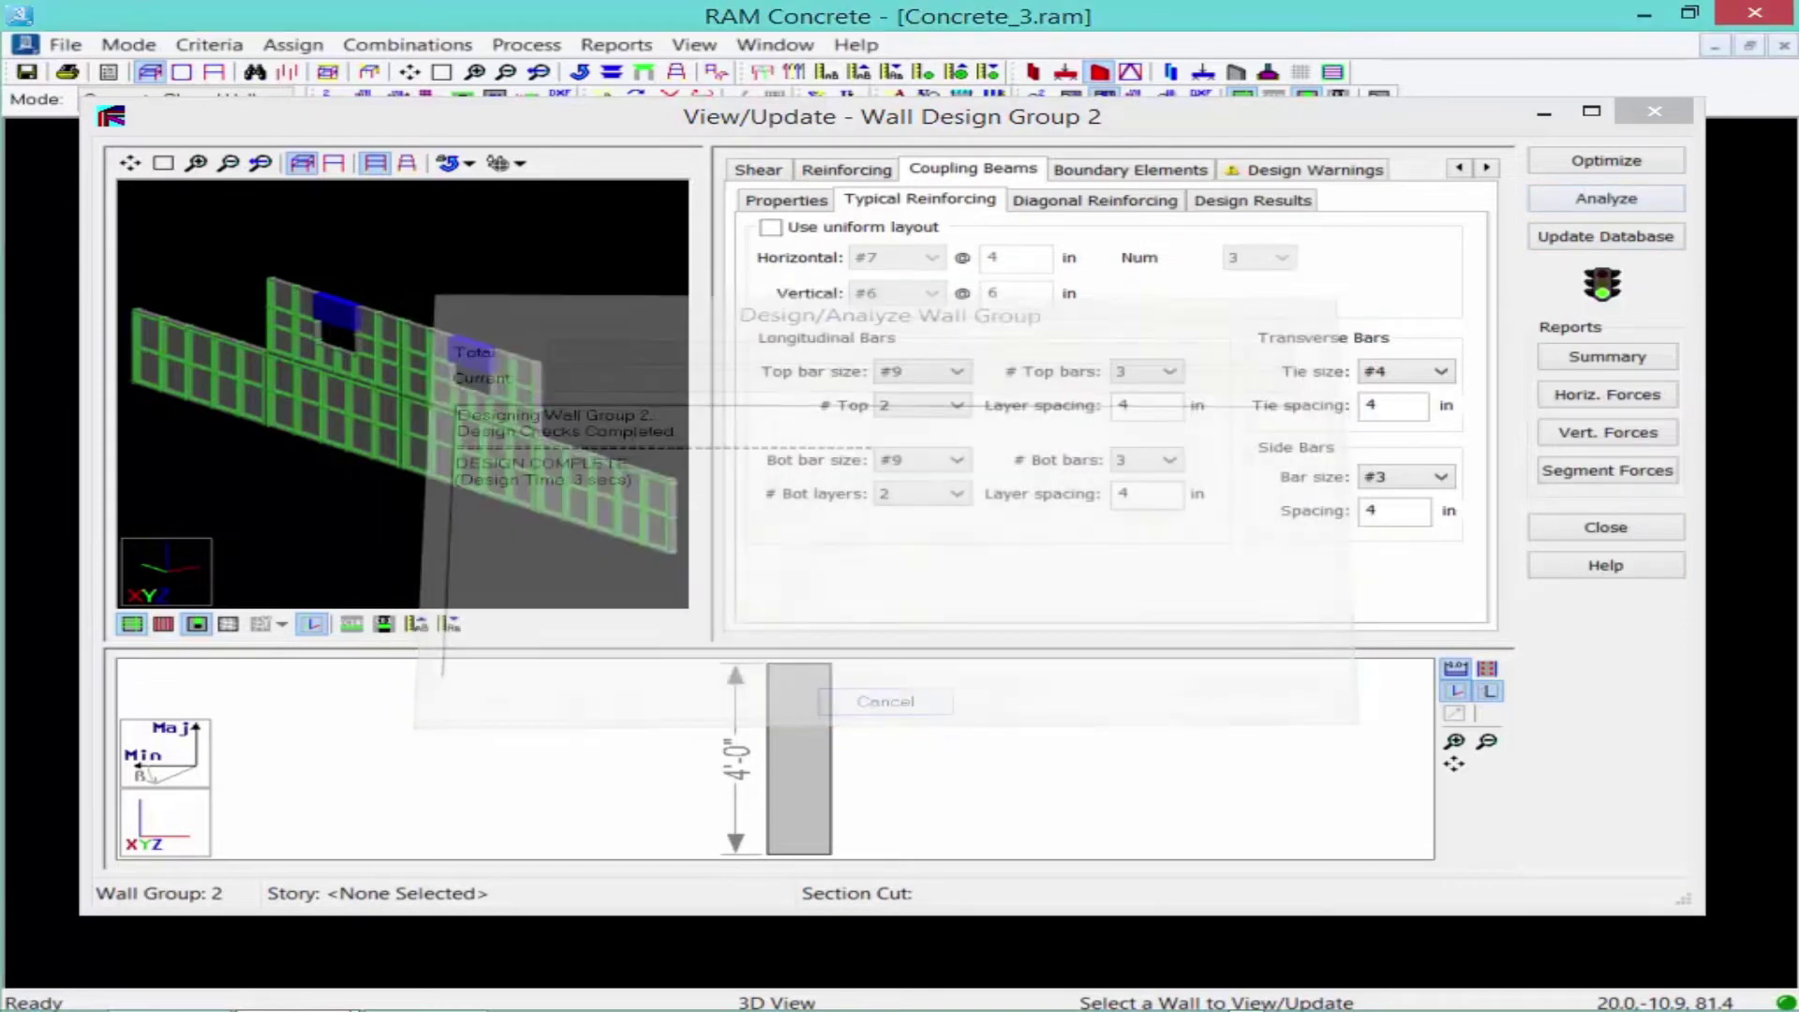
- Show the coupling beam design results, now passing at 0.765 flexure and 0.633 shear
click(1236, 201)
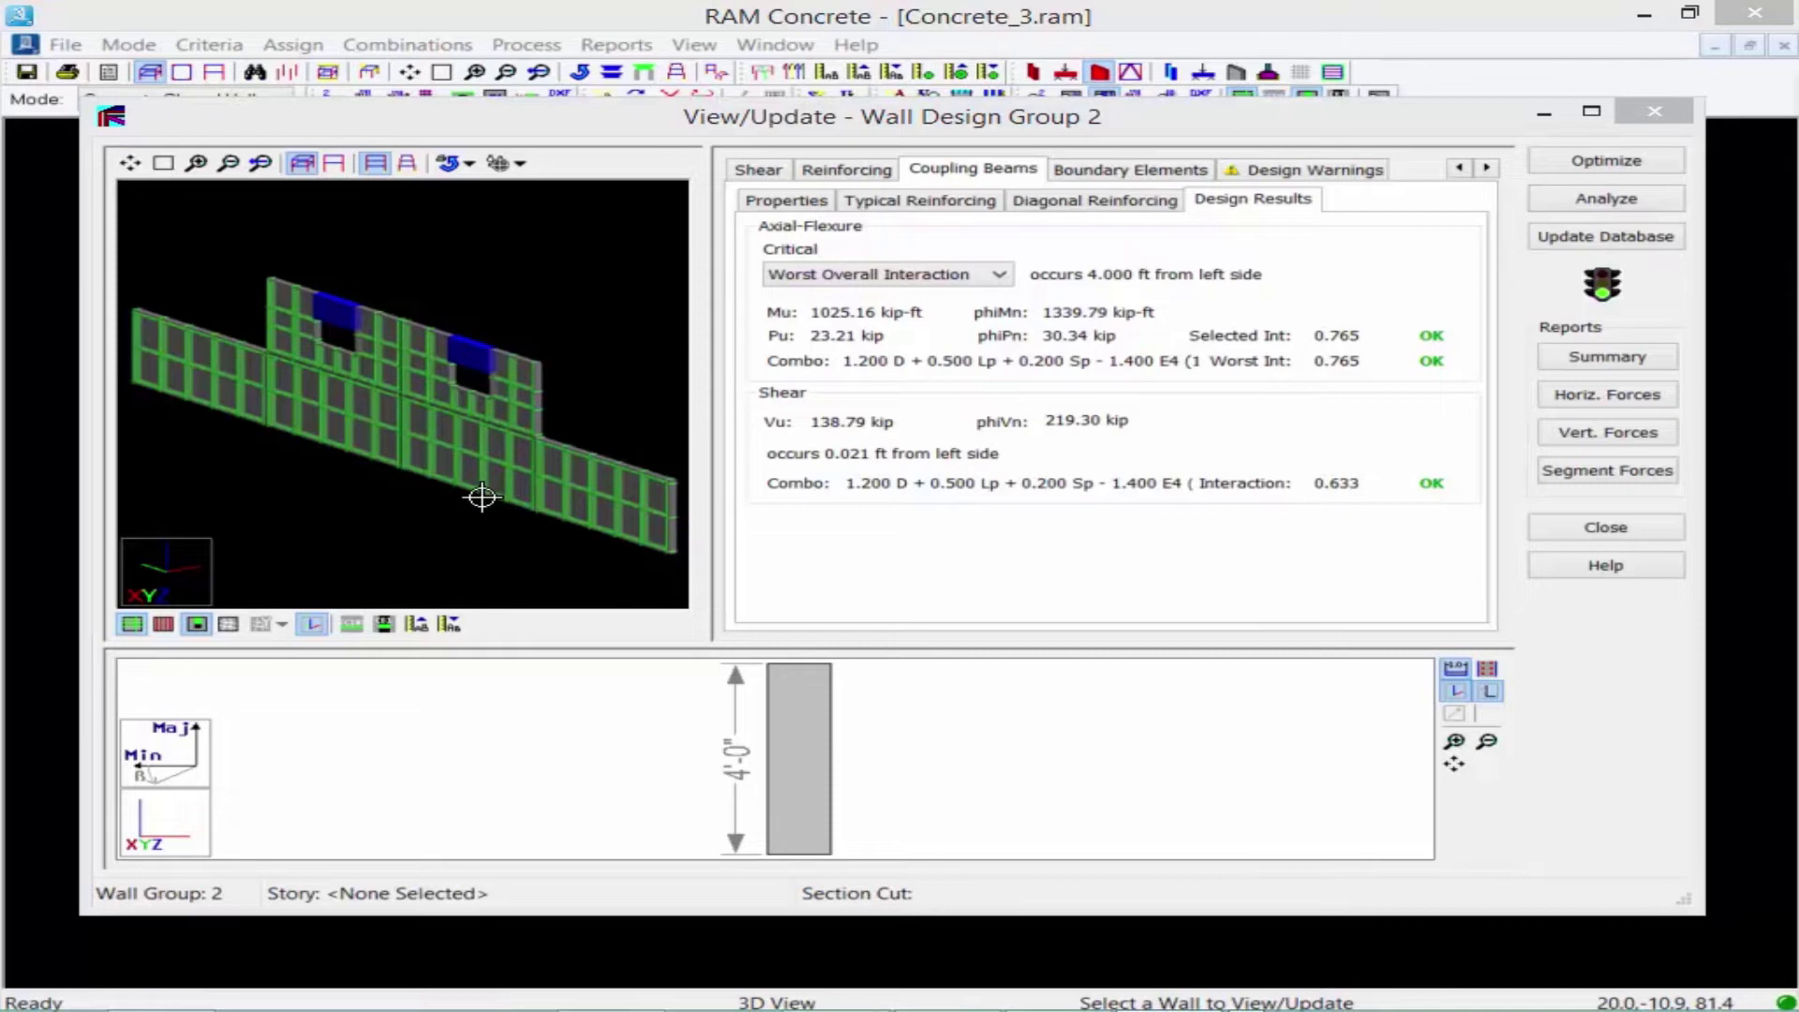
- Review section cuts SC2V:11, SC2V:45 and SC2H:32, confirming 0 failures and 0 warnings
click(473, 453)
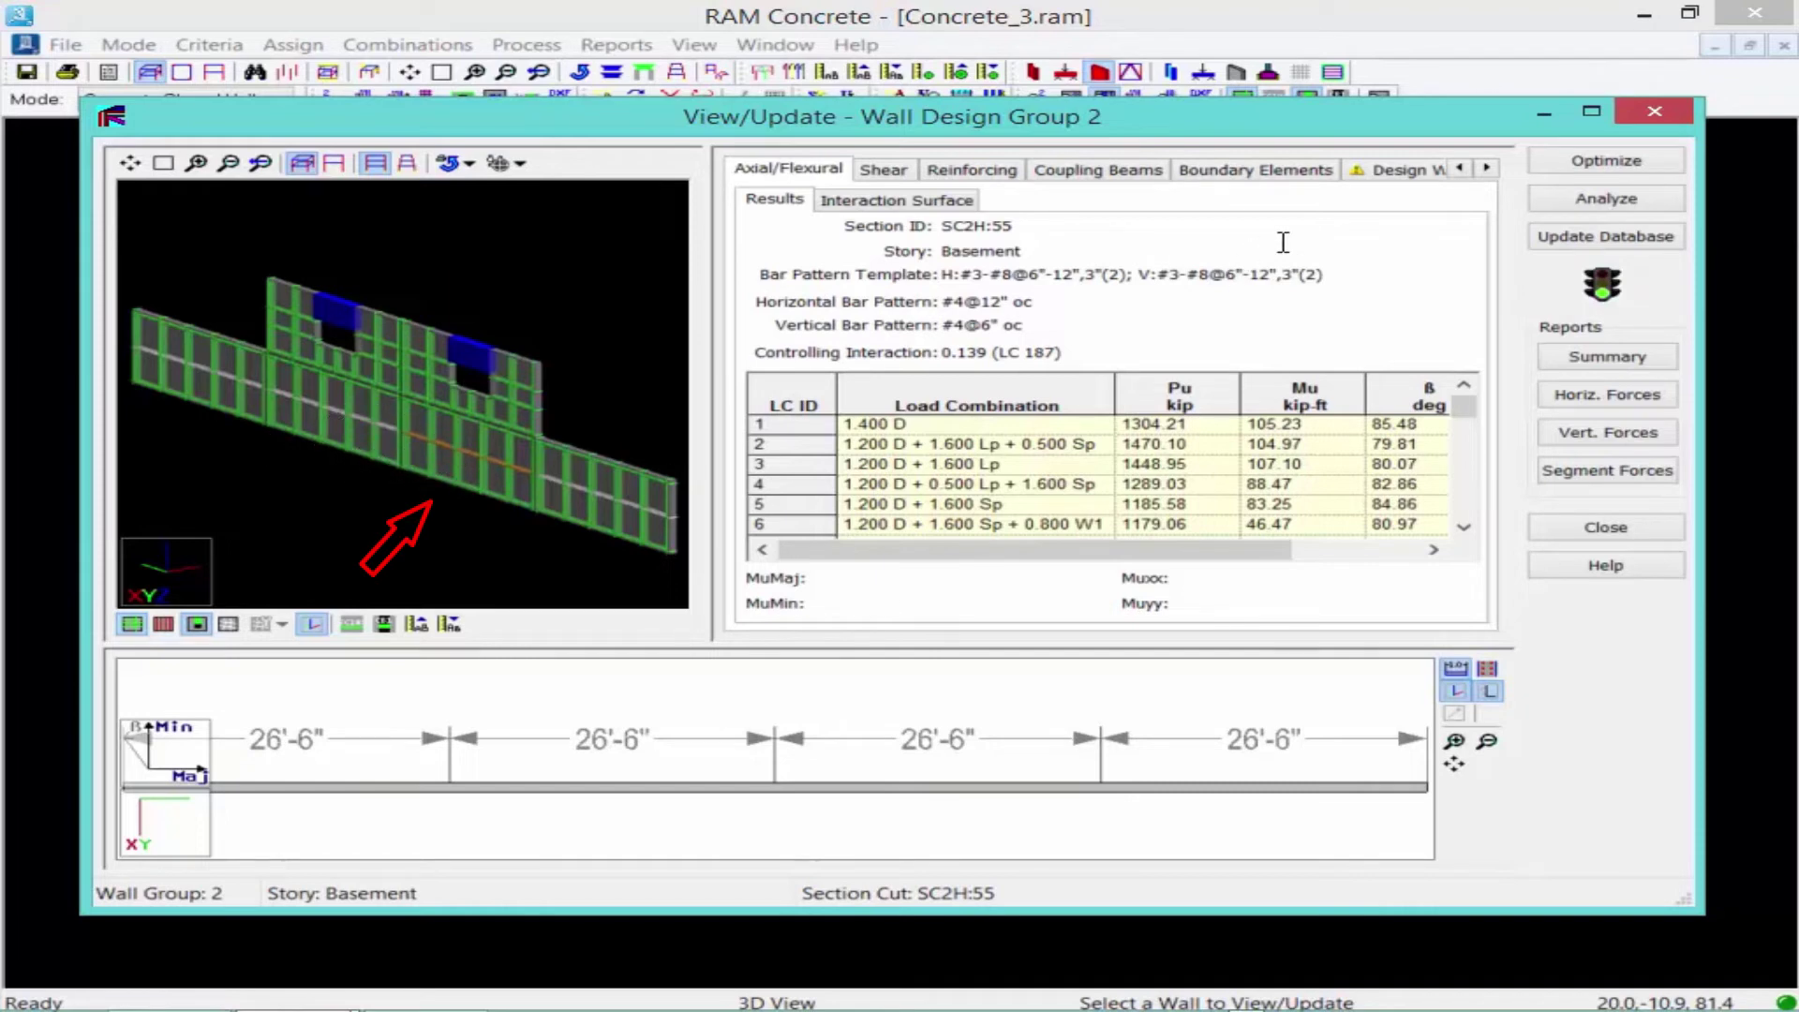
click(1396, 170)
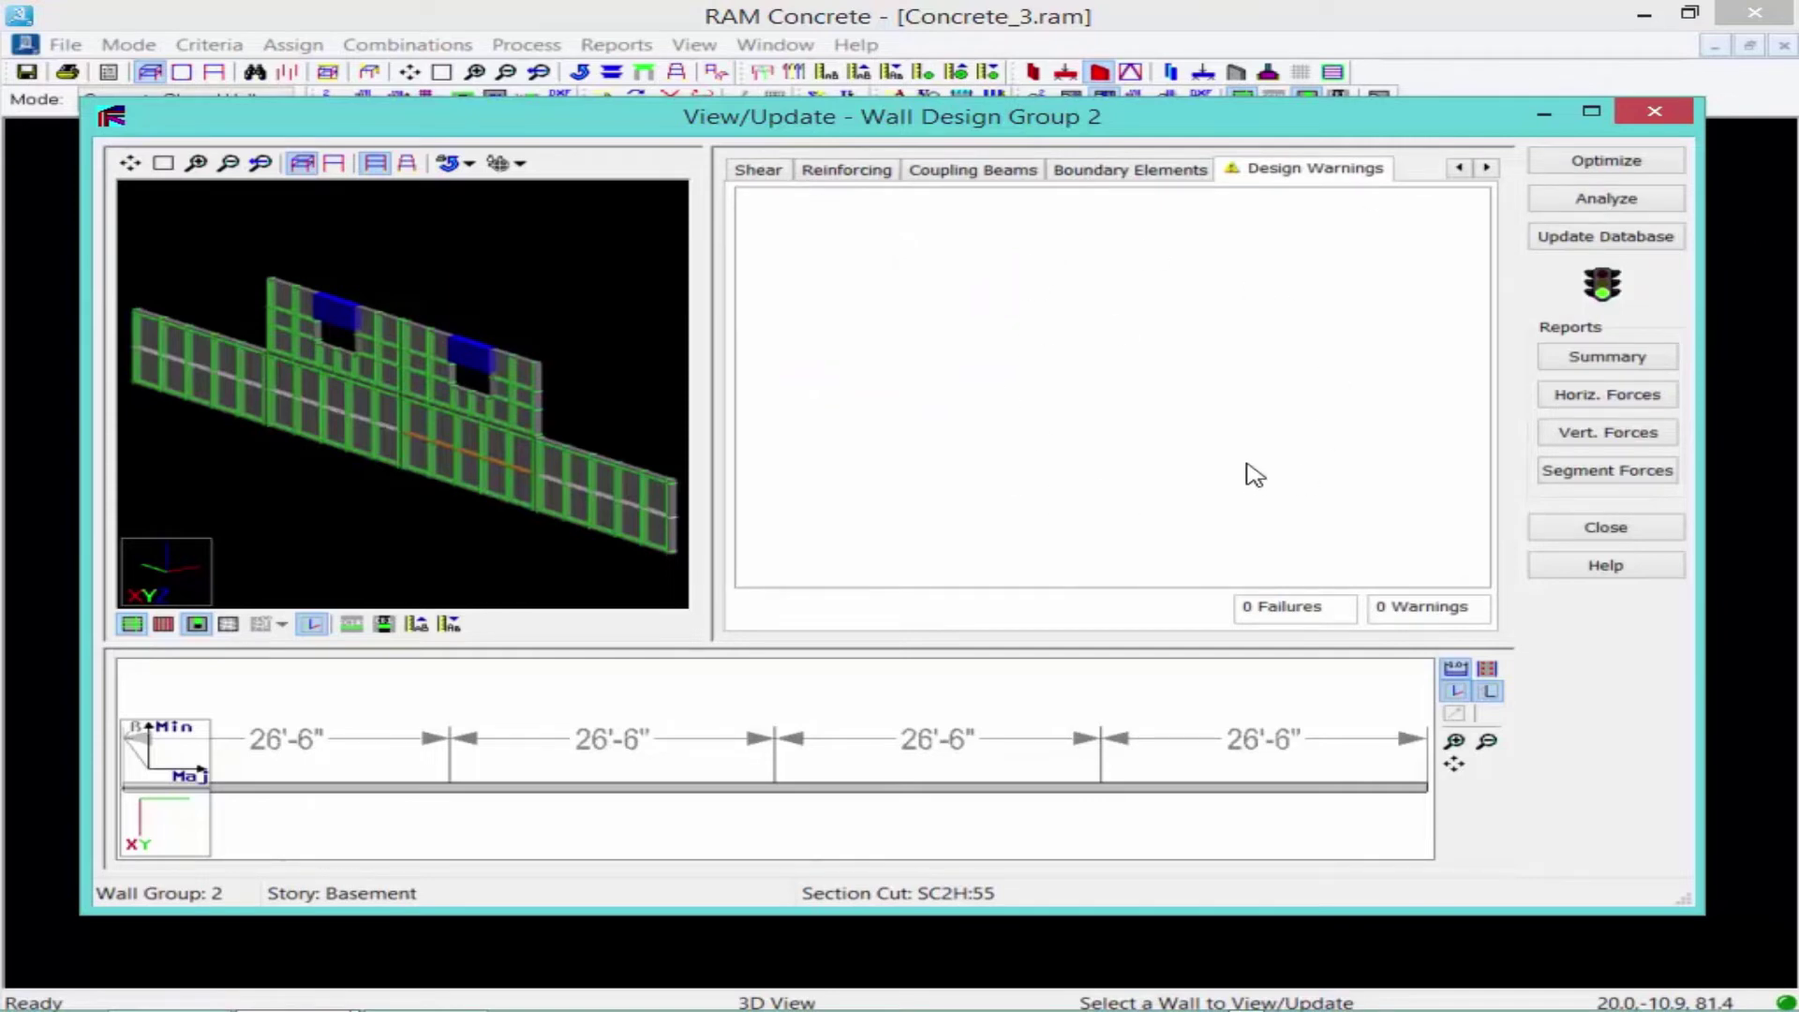
click(468, 553)
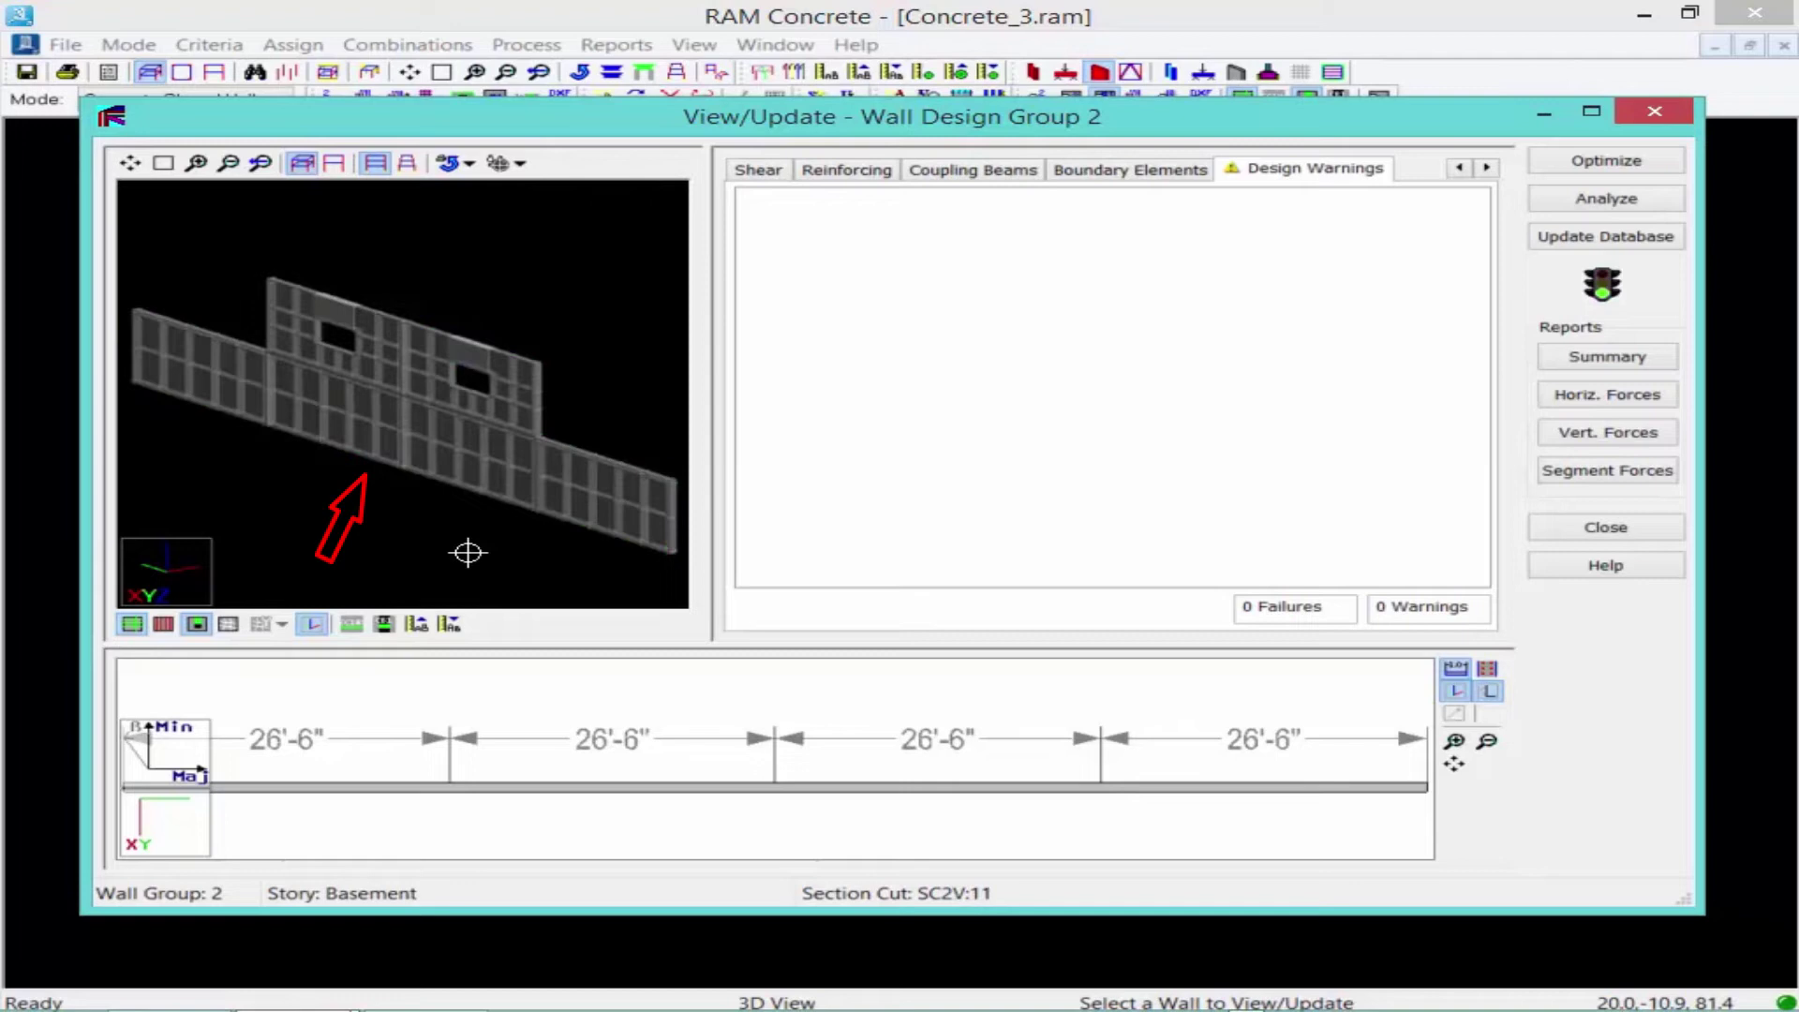
click(1451, 171)
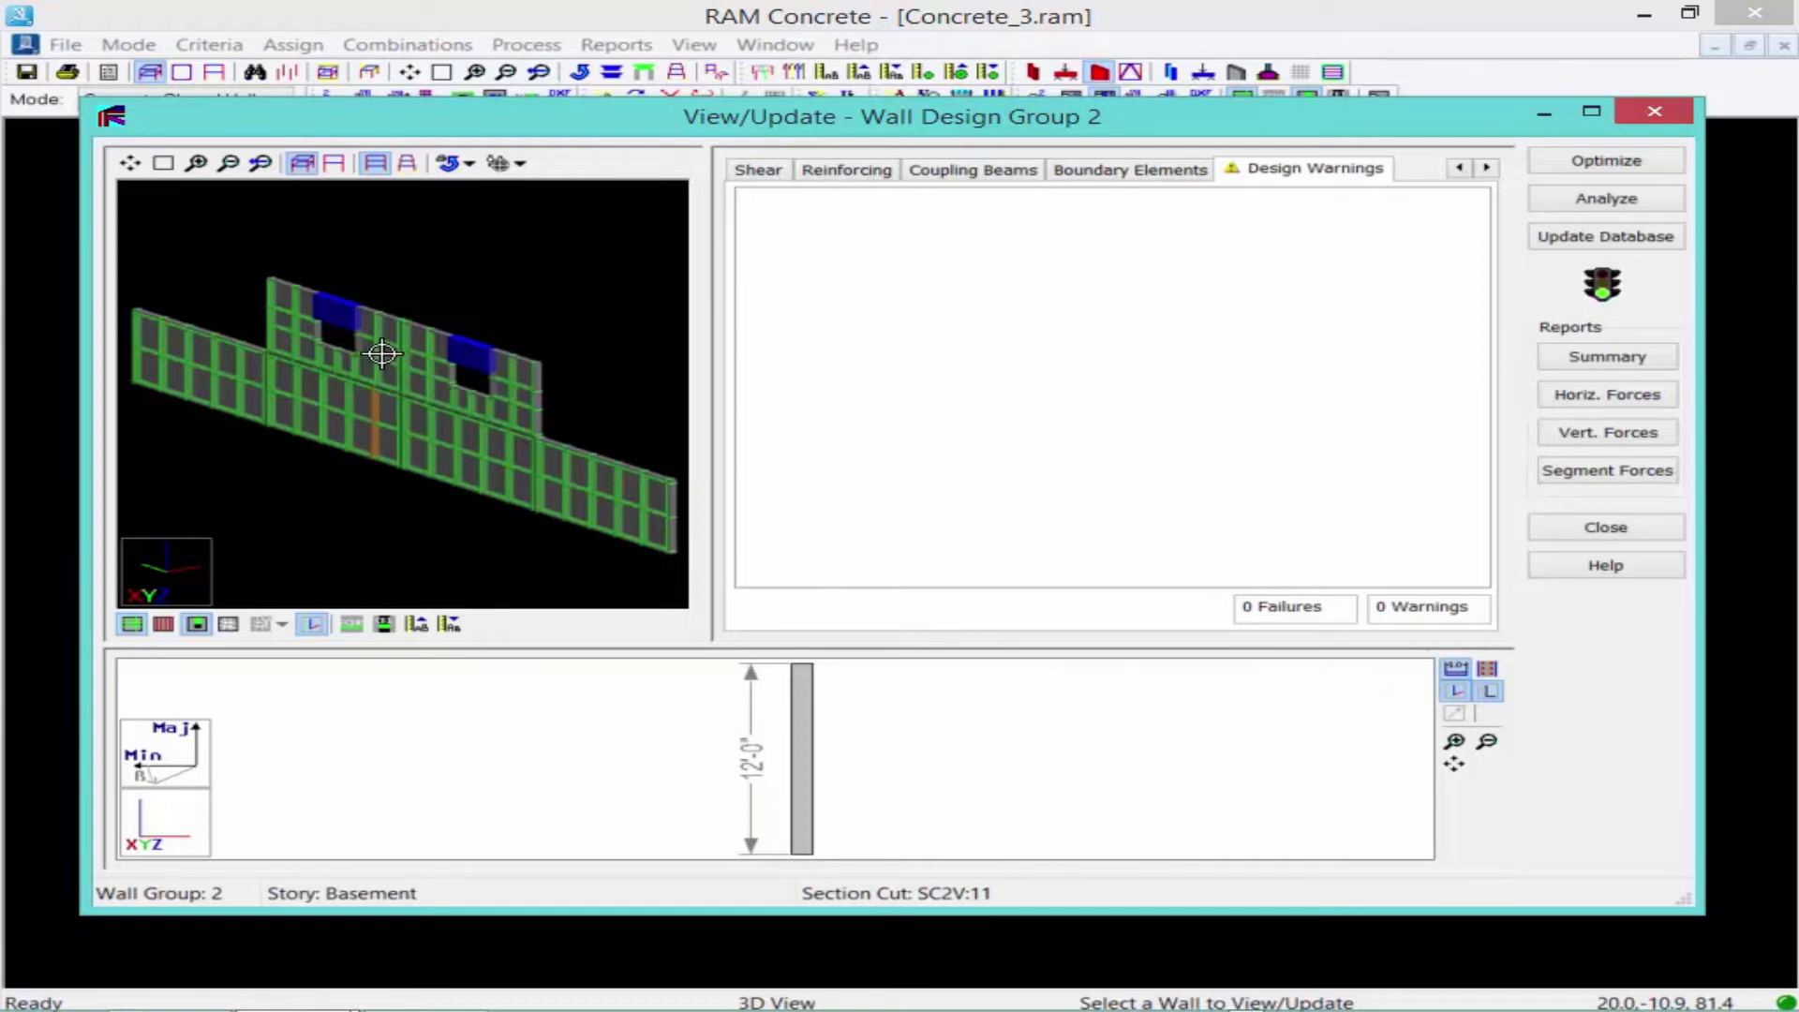
click(476, 434)
click(482, 433)
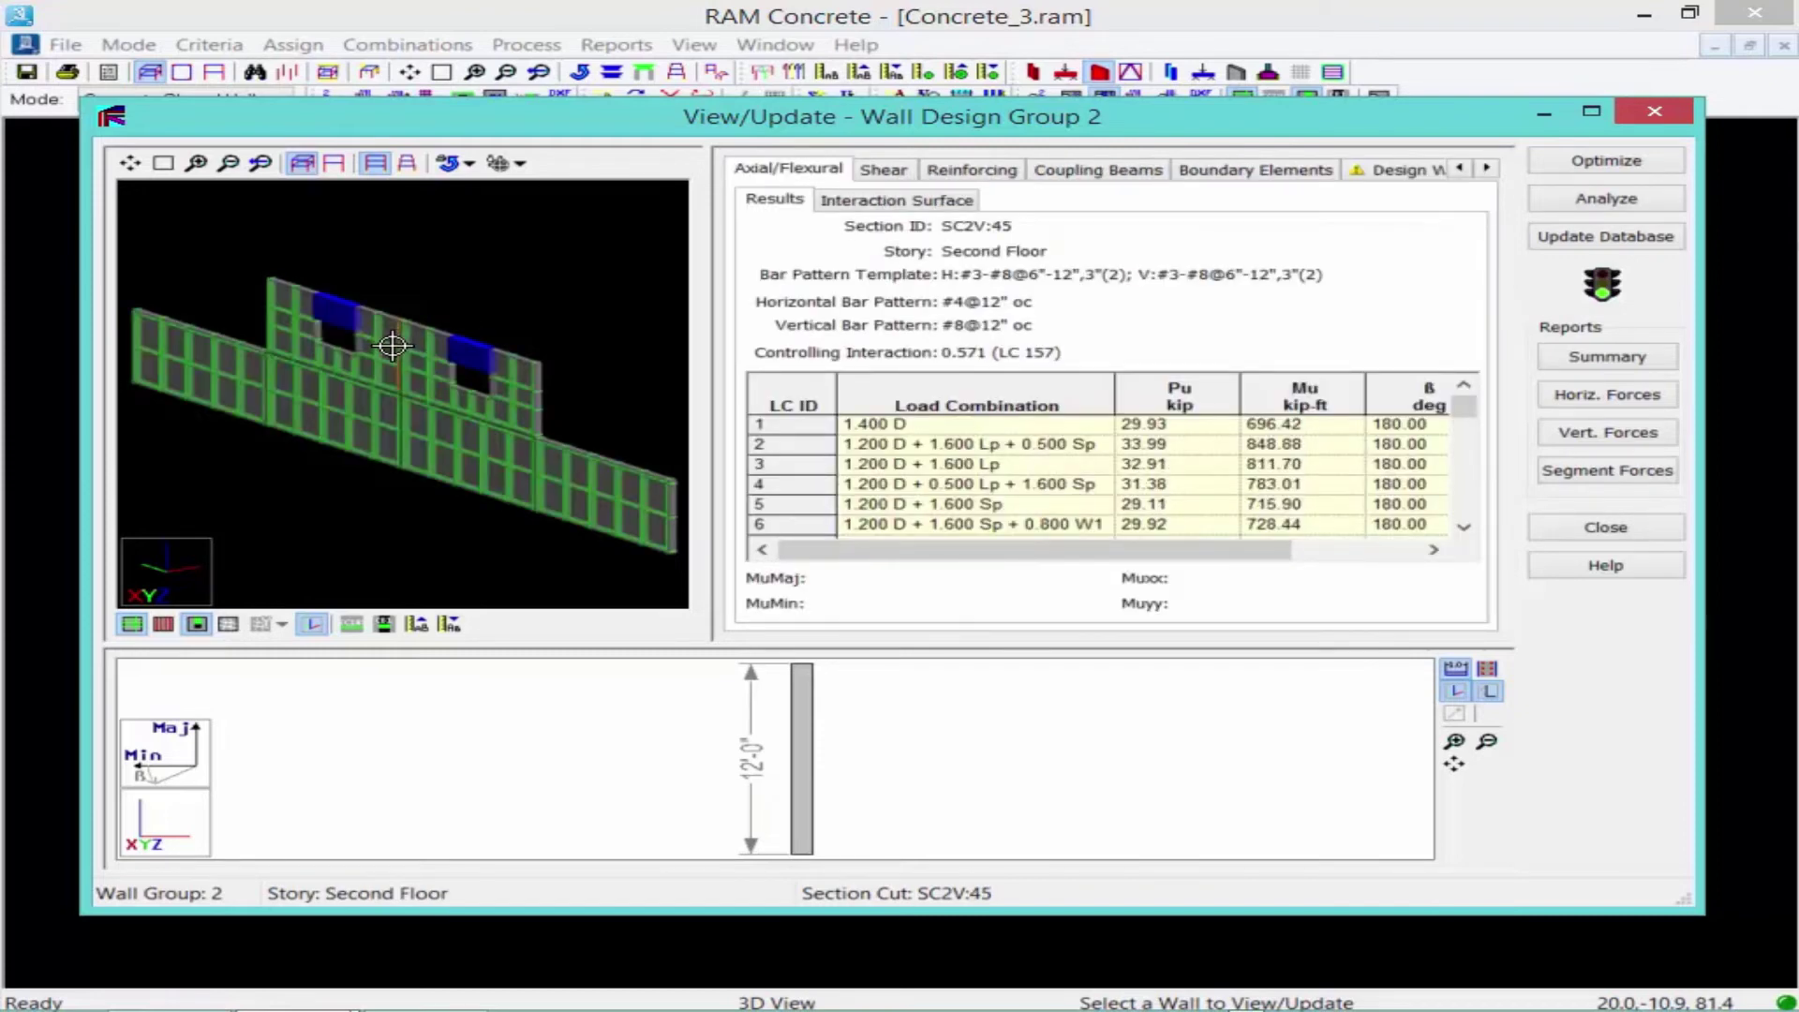
click(483, 433)
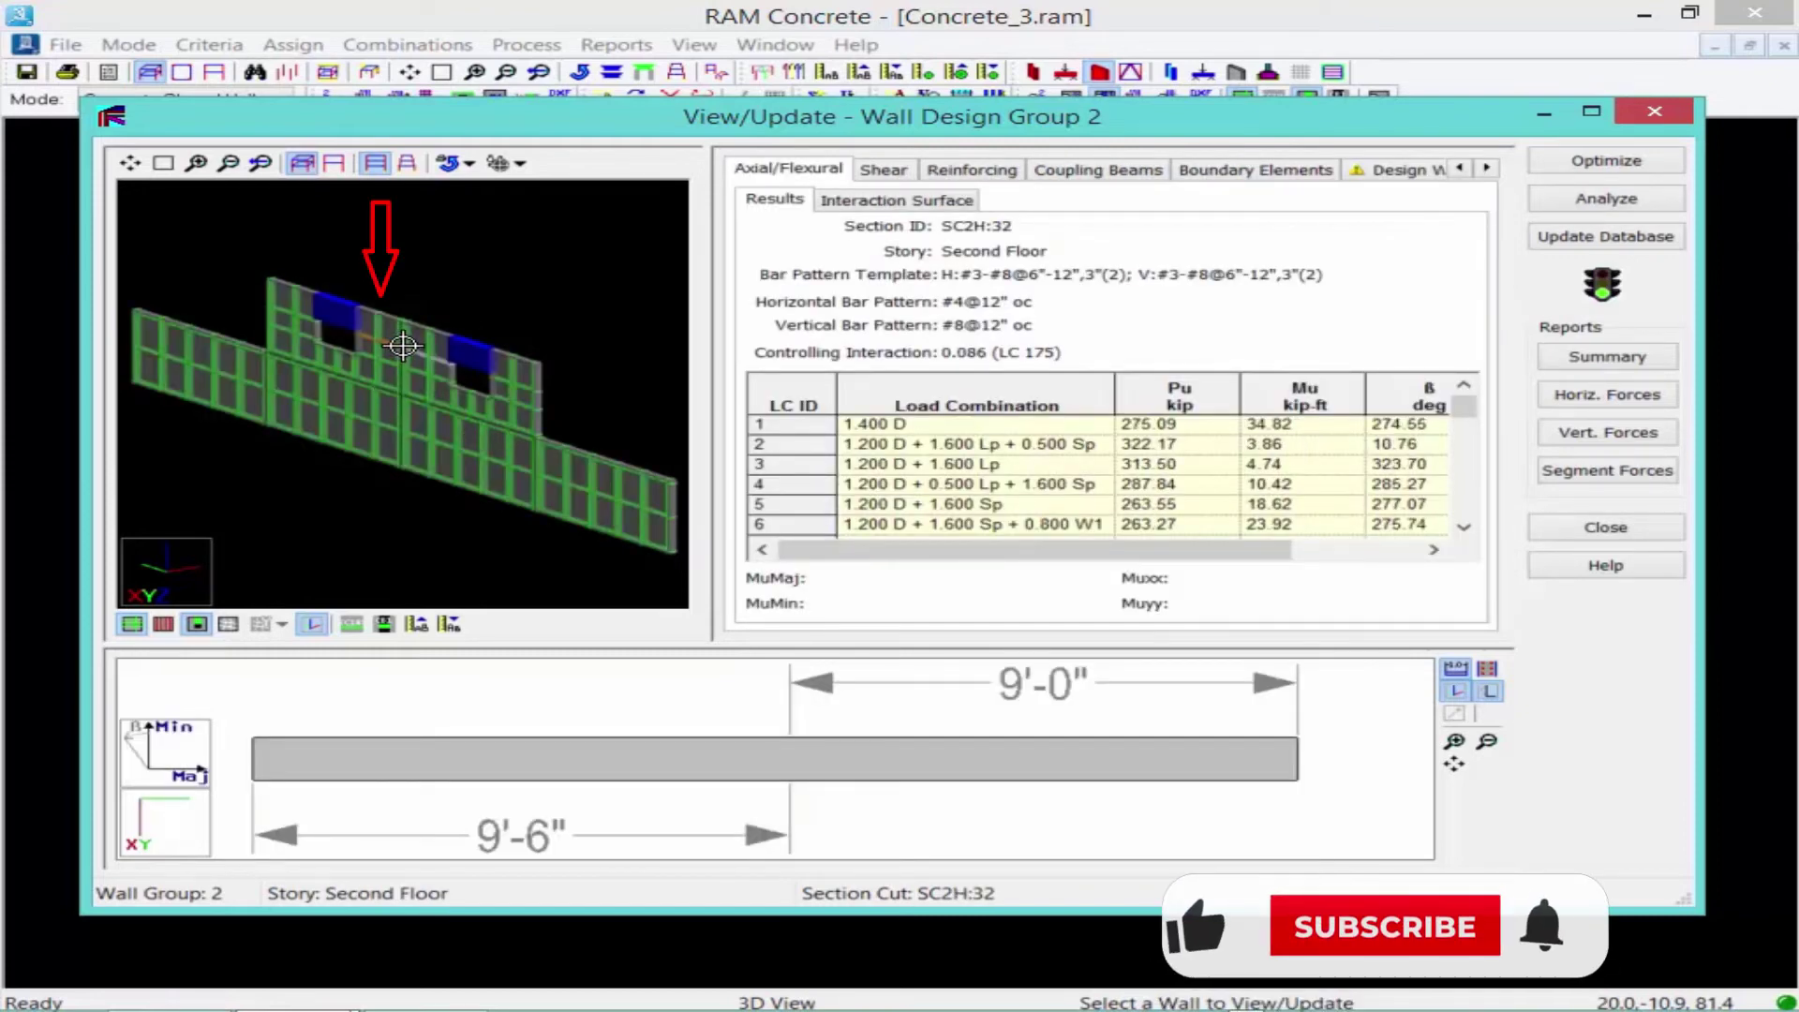
- Read the four tie warnings for cut SC2H:32, then close Wall Group 2's design window
click(1401, 170)
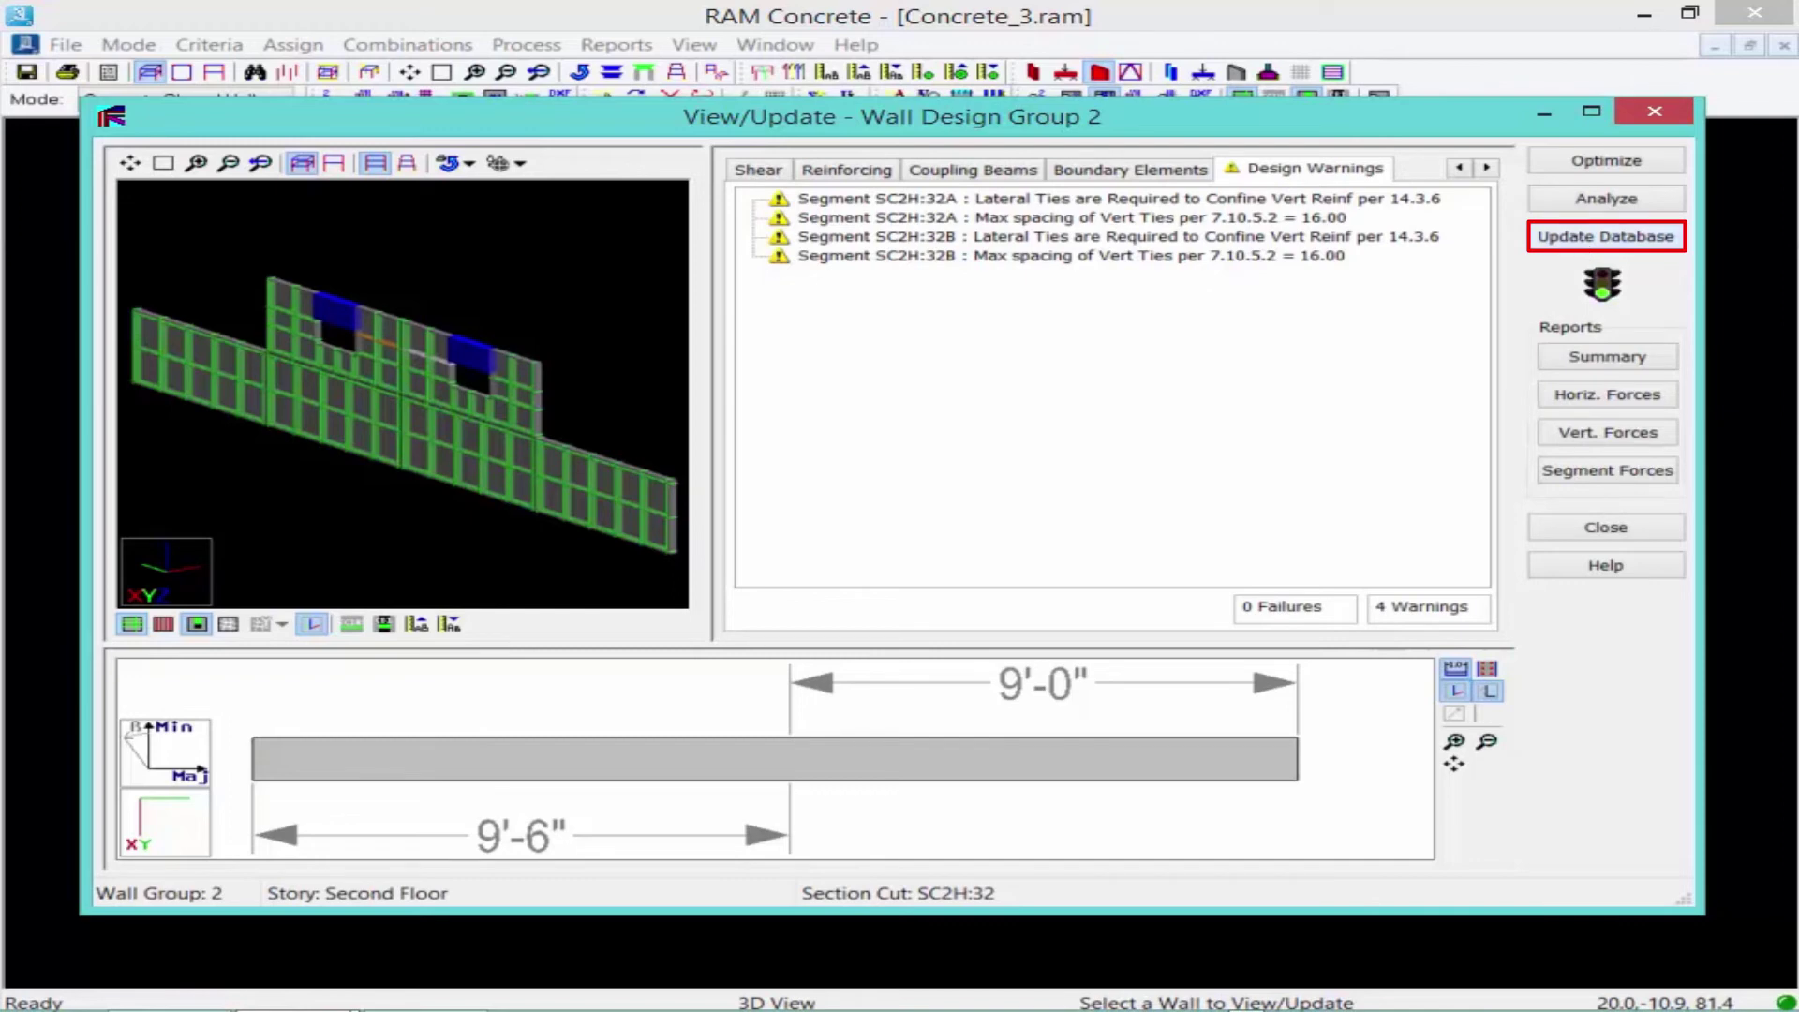
click(1606, 528)
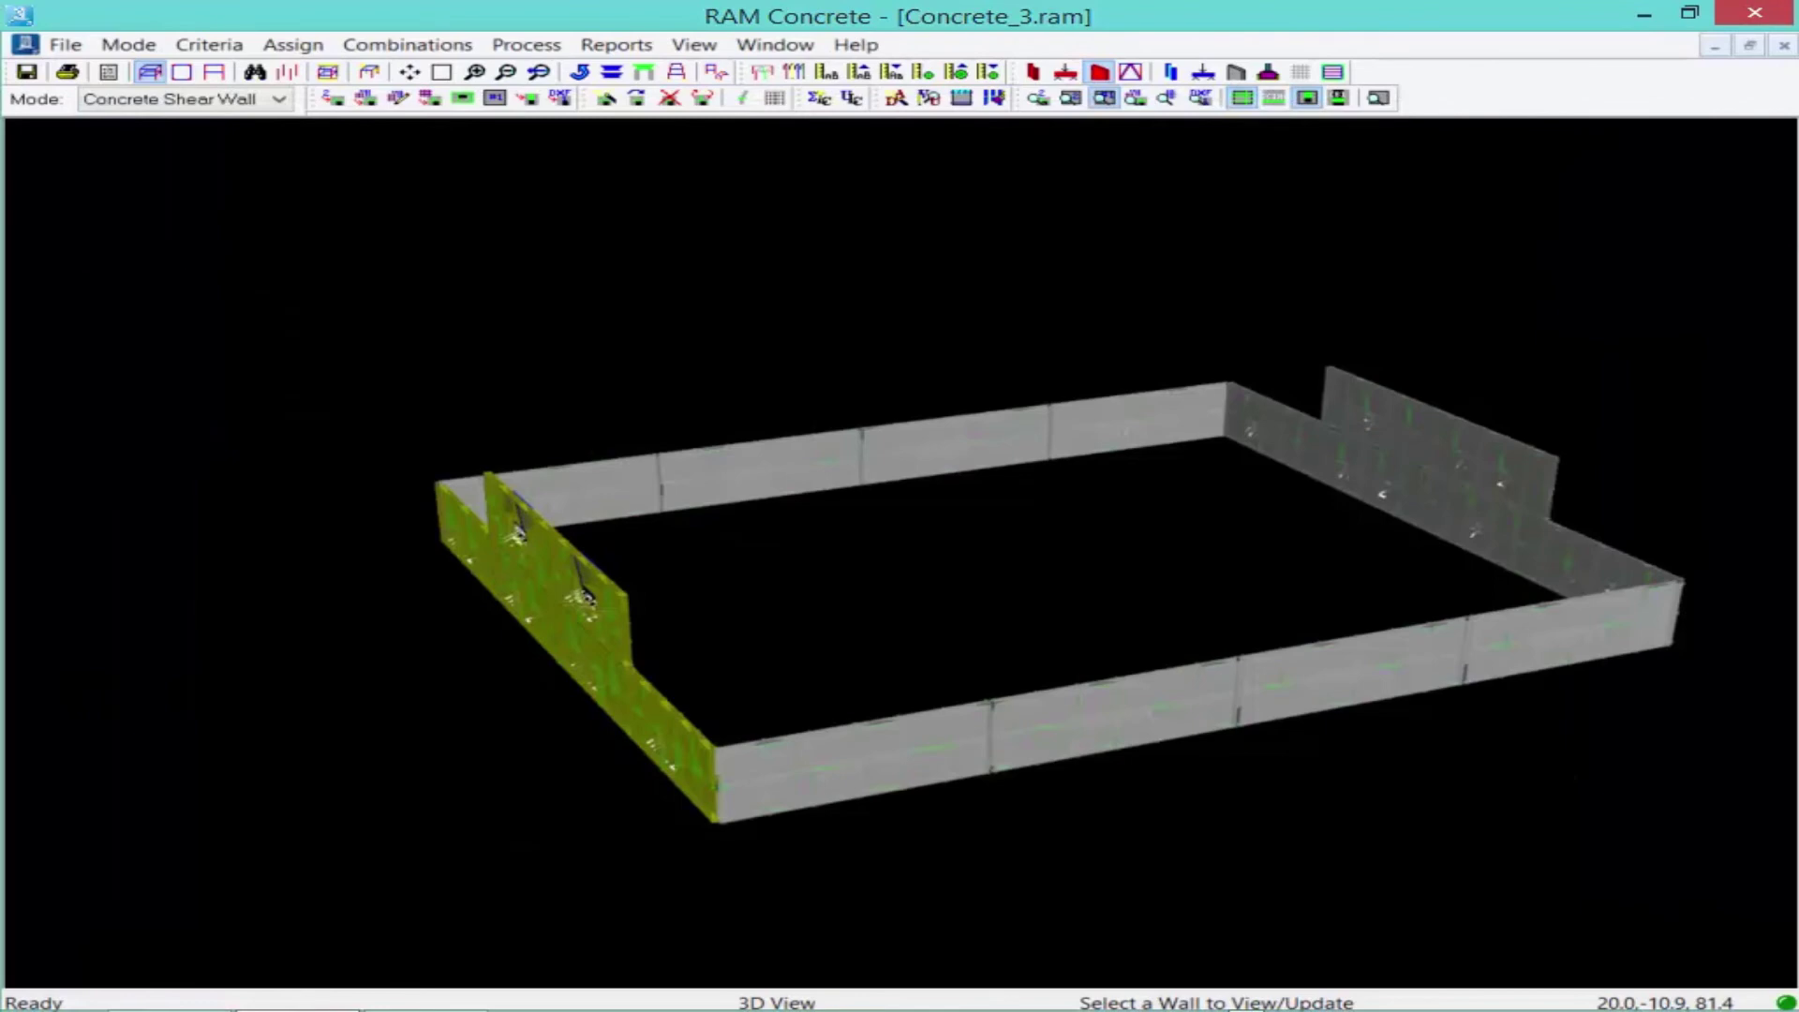
- Check Wall Group 3's basement cut SC3H:31: 0.025 interaction, #4@12" oc each way, then close
click(1003, 442)
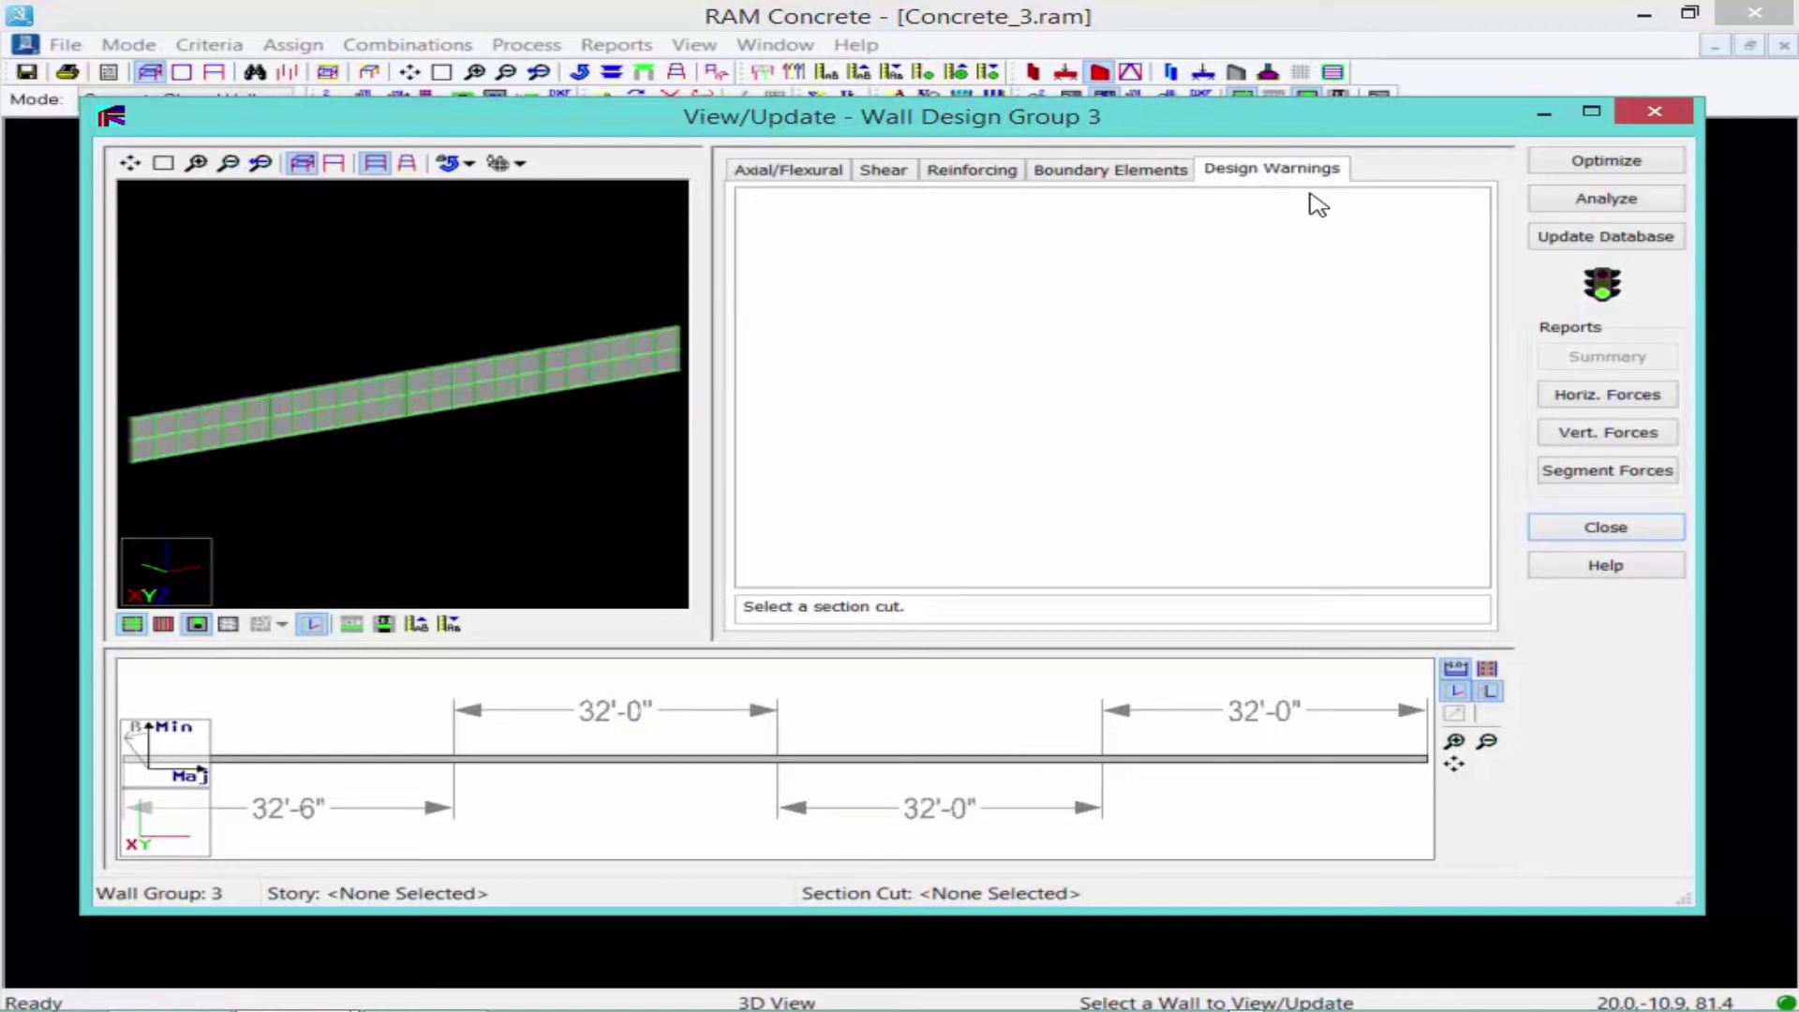
click(991, 172)
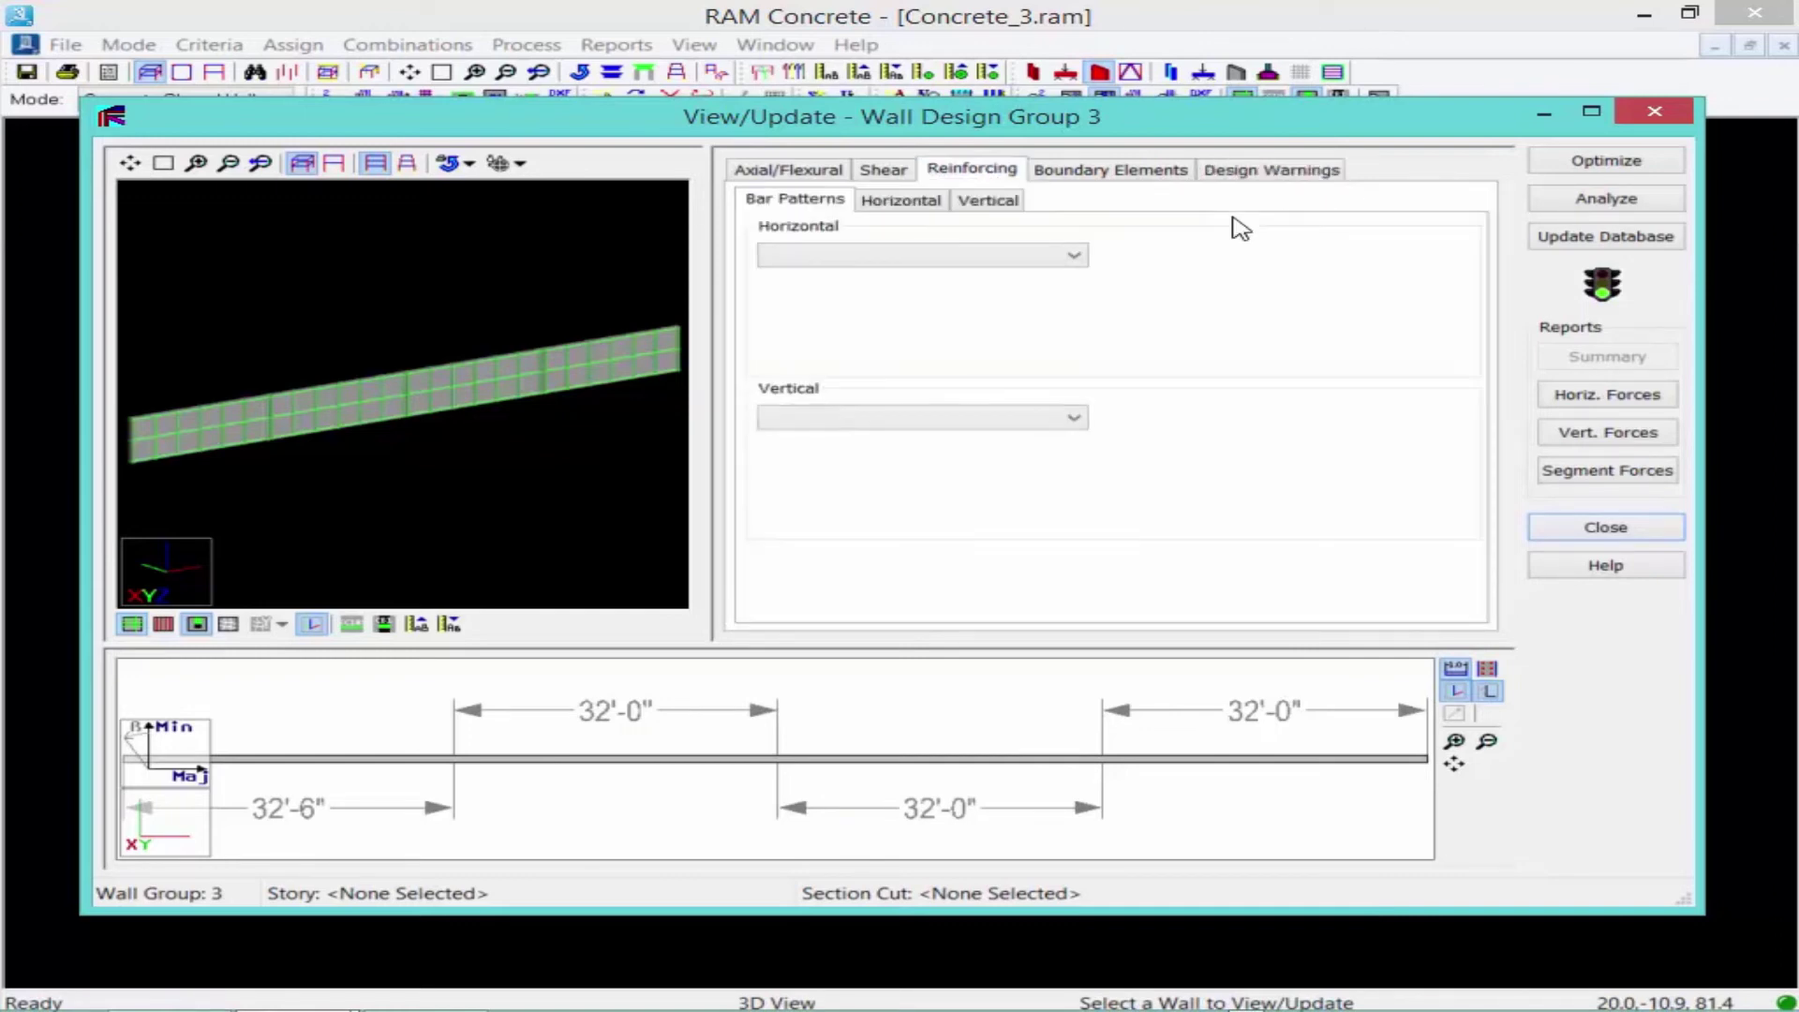
click(475, 386)
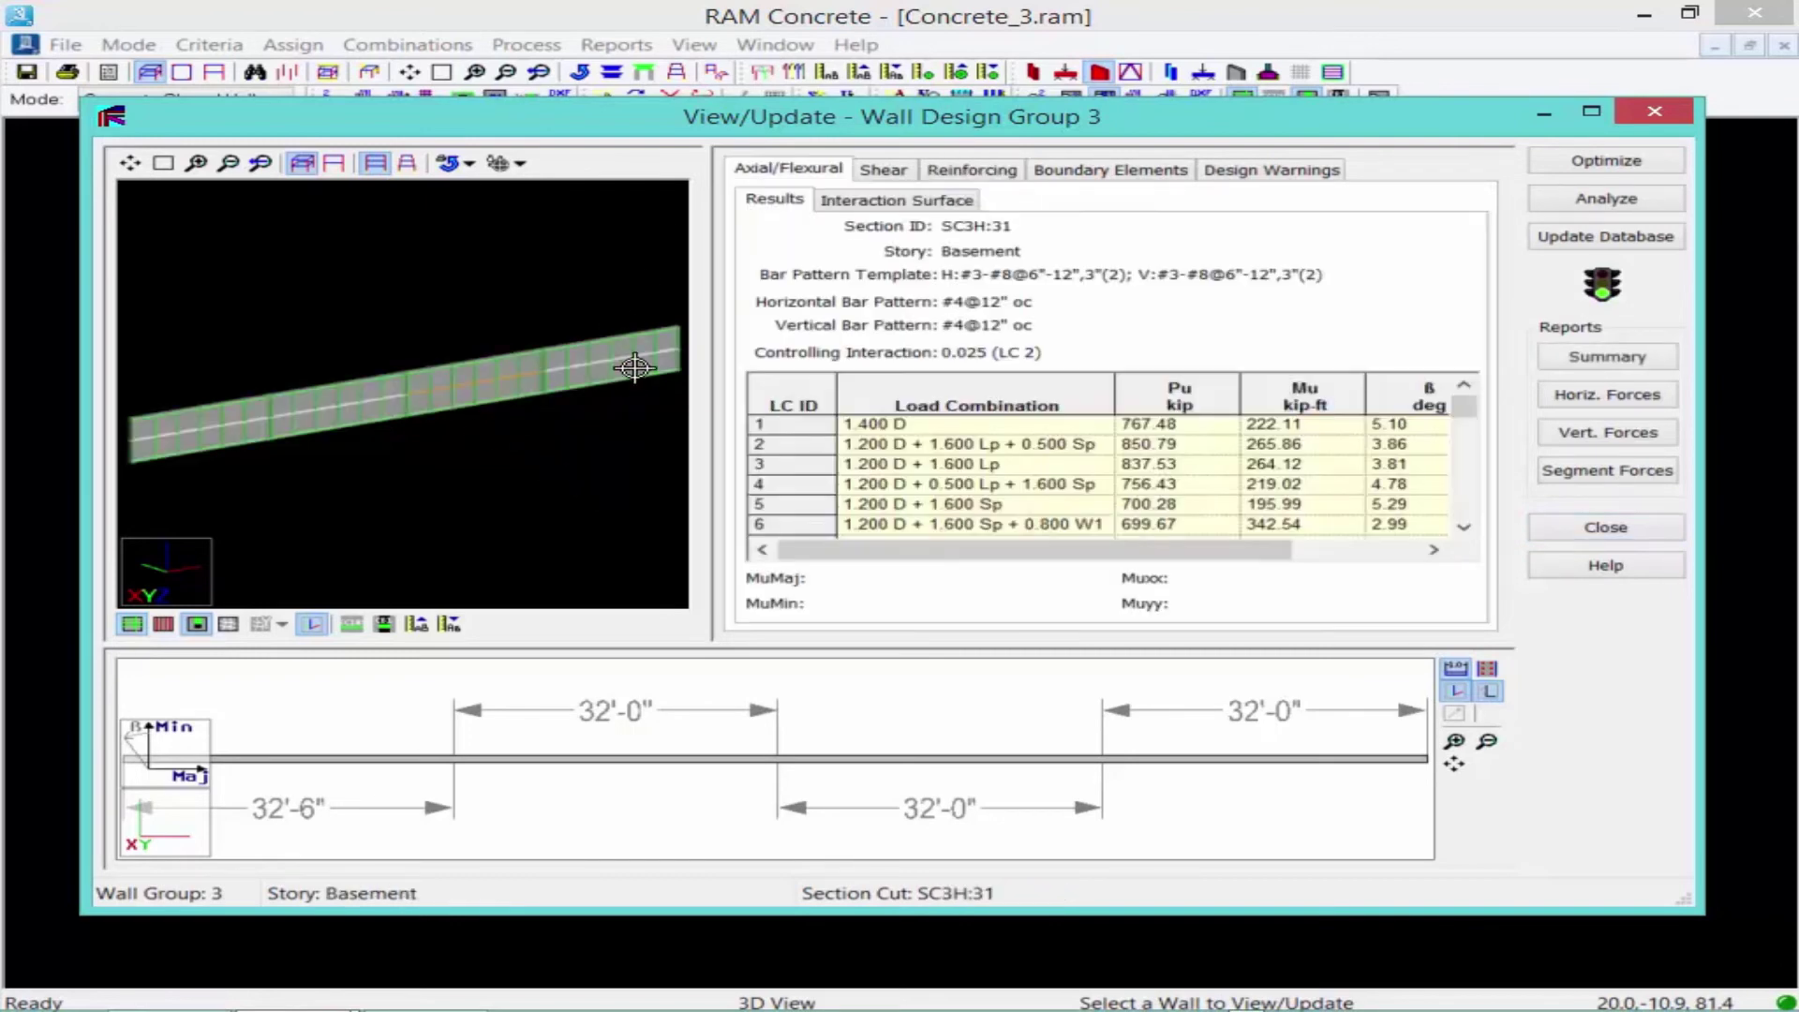
click(984, 177)
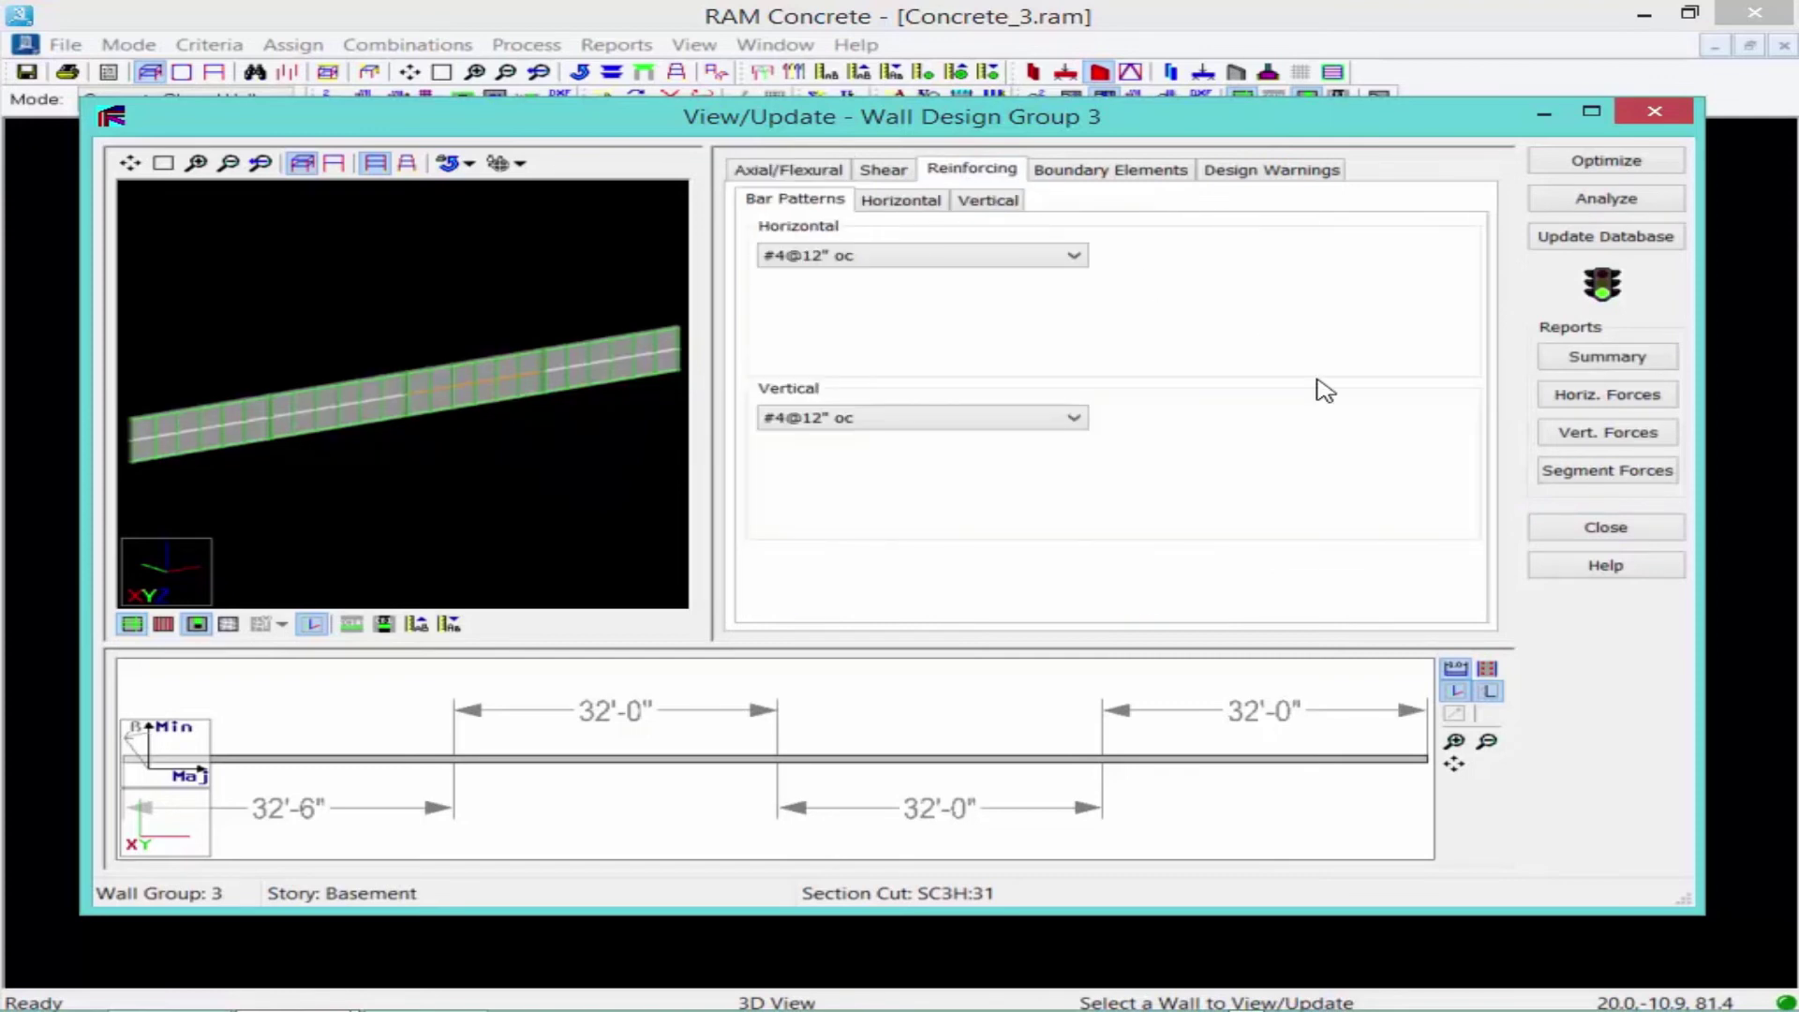
click(1605, 528)
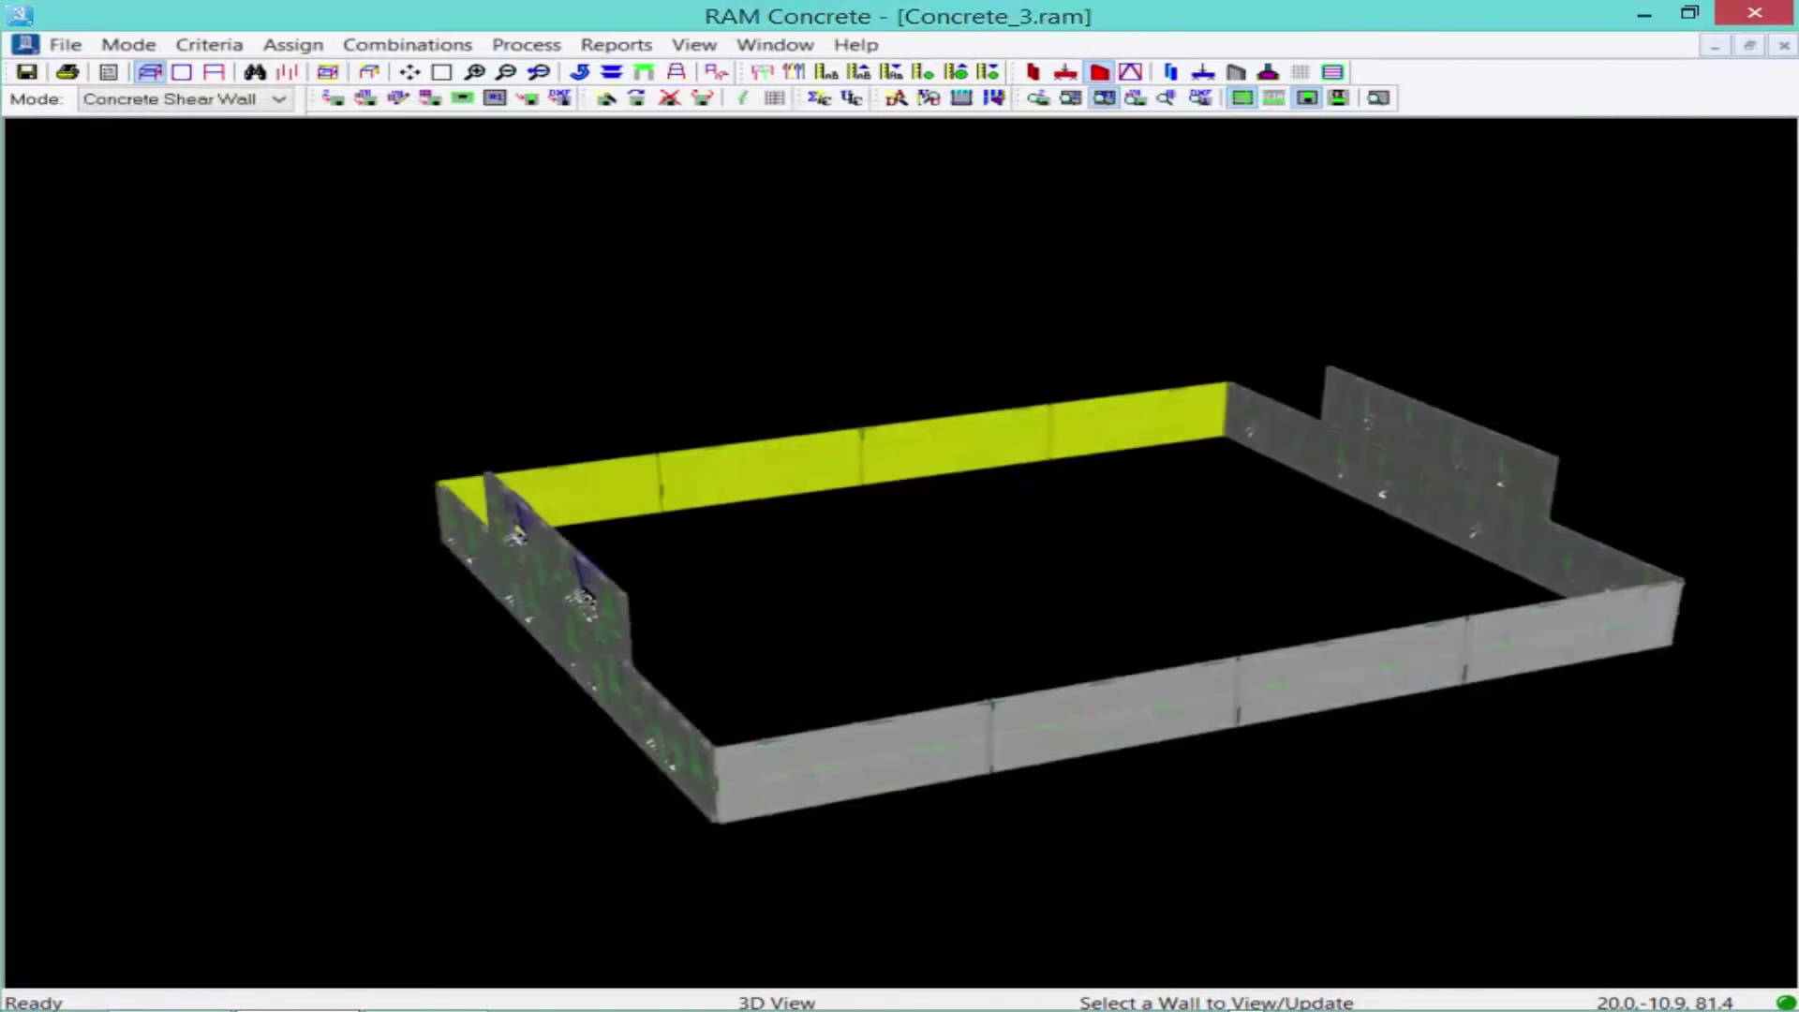
- Check Wall Group 4's design warnings for cuts SC4H:41 and SC4H:42, then close the window
click(1476, 510)
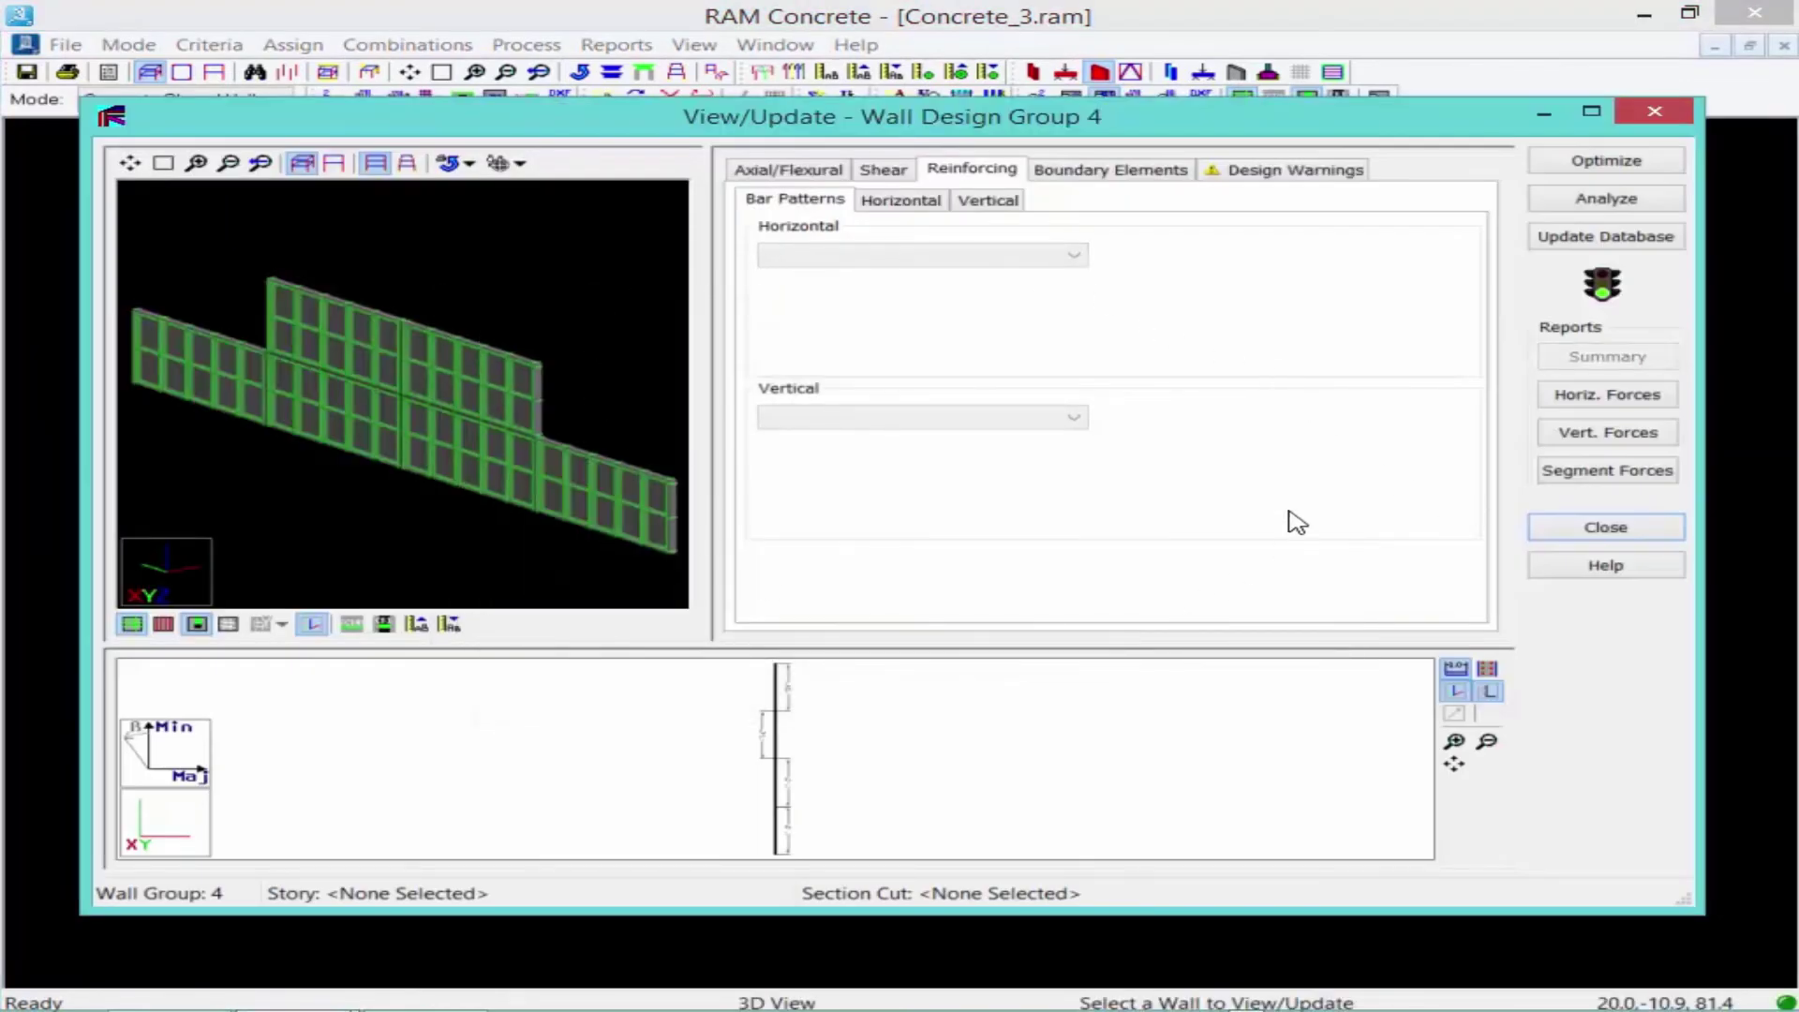
click(1226, 191)
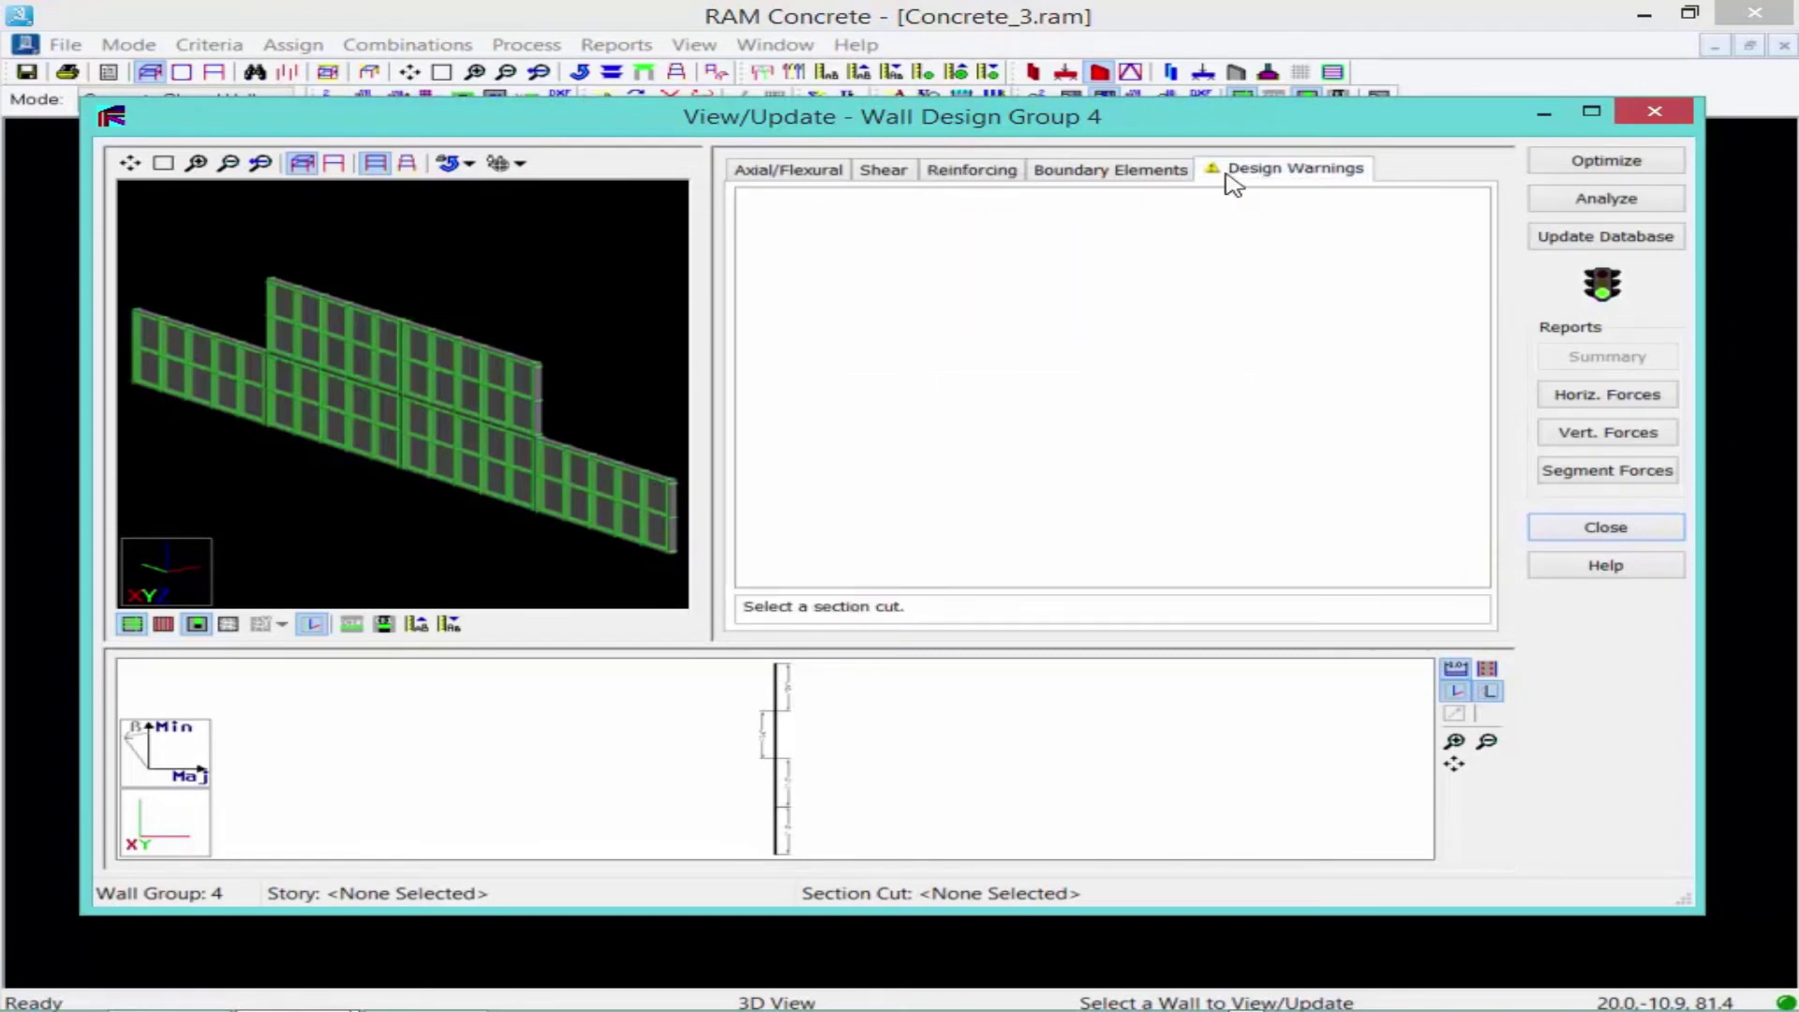
click(461, 452)
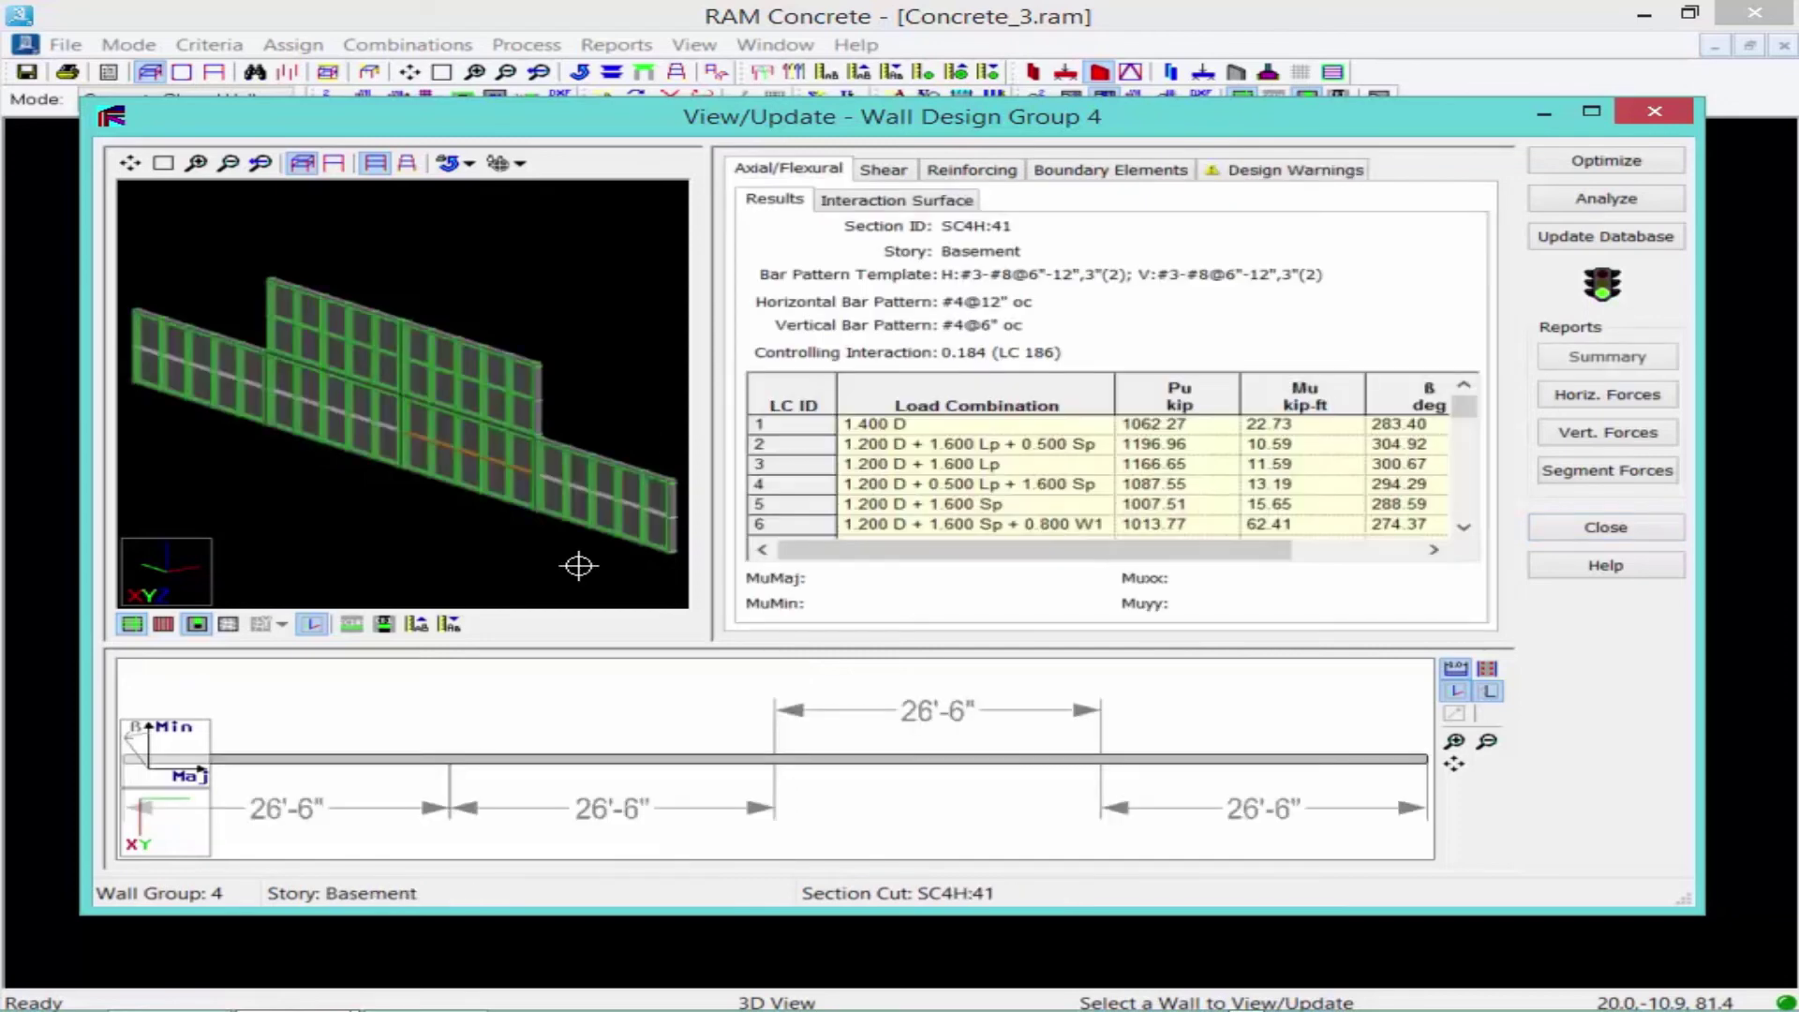
click(1254, 174)
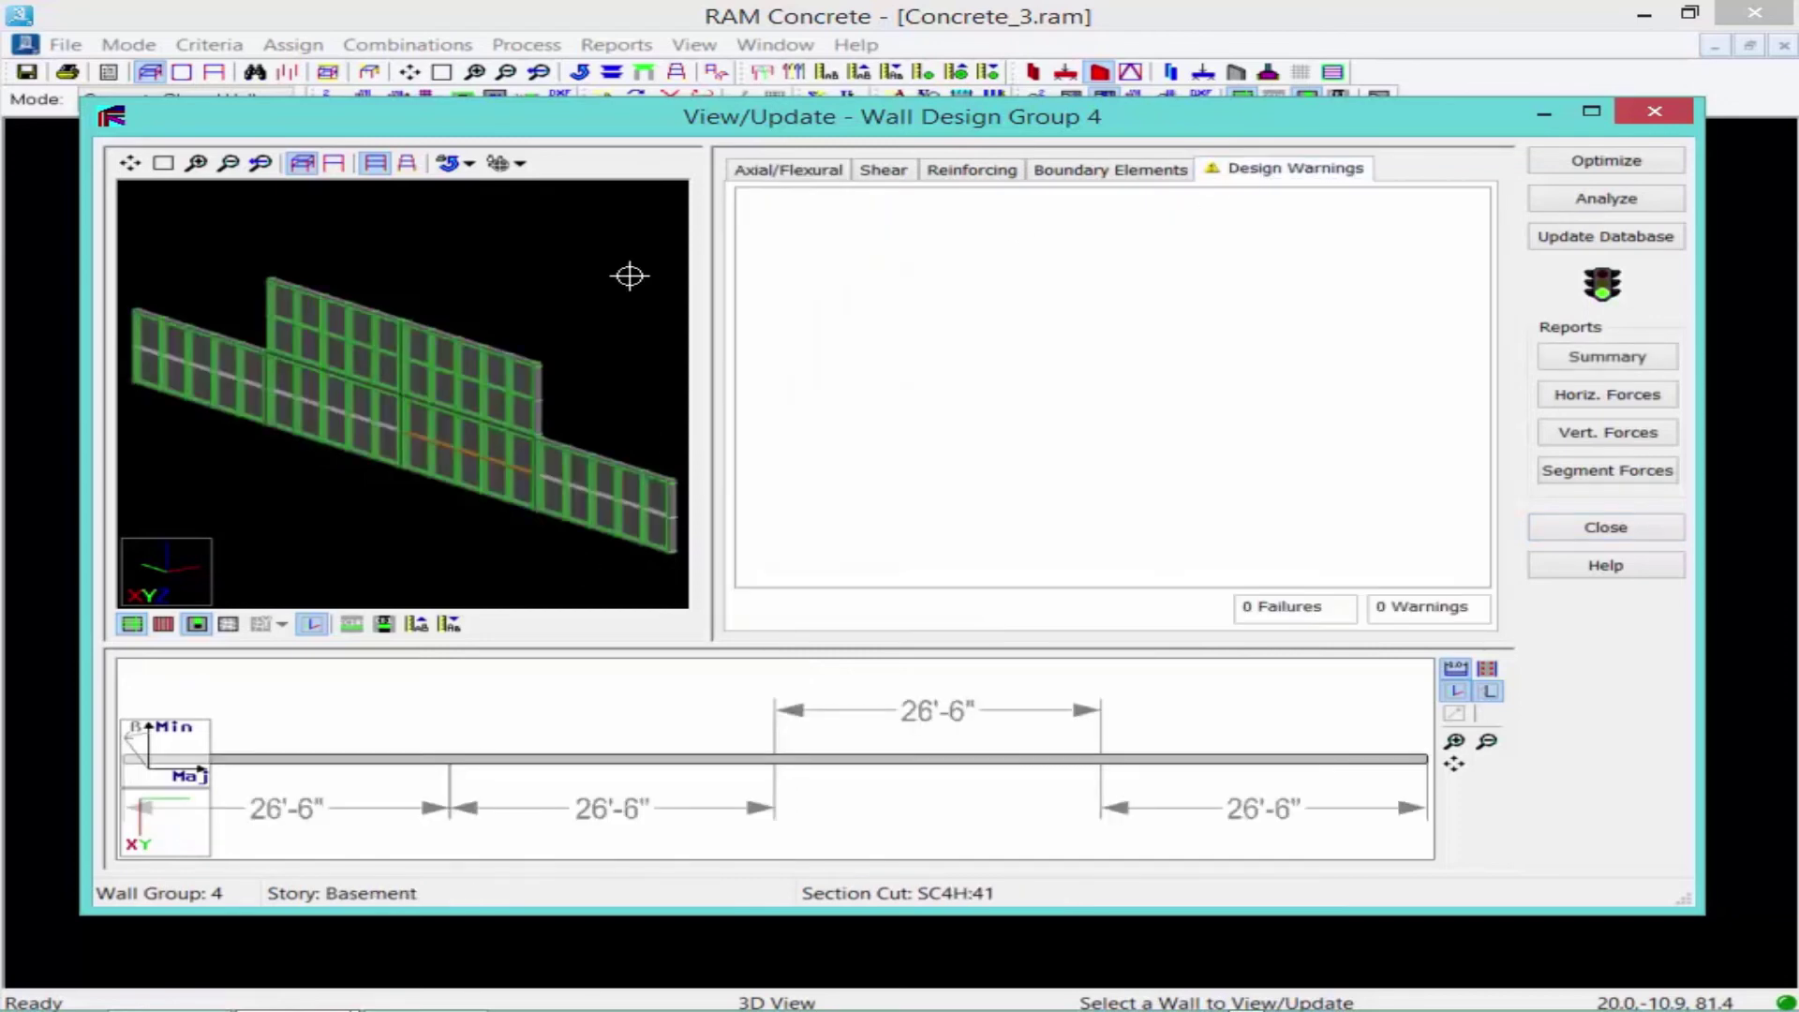
click(376, 348)
click(1340, 178)
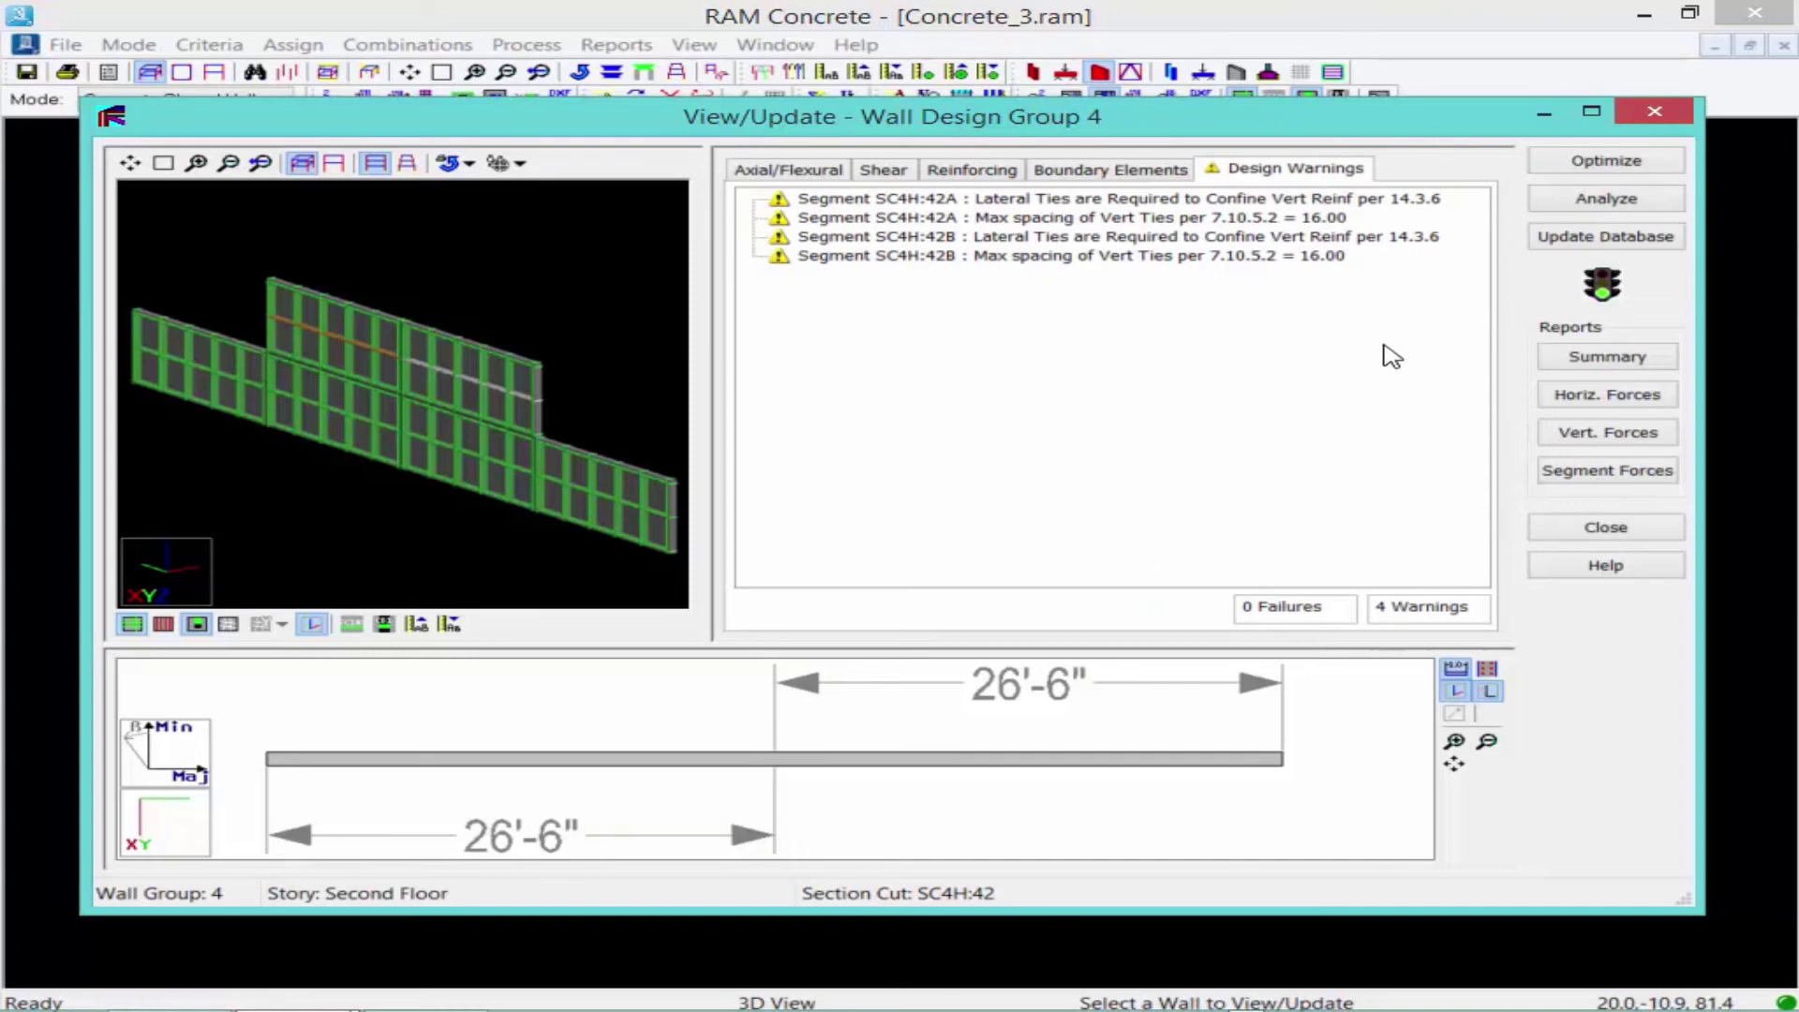
click(1605, 528)
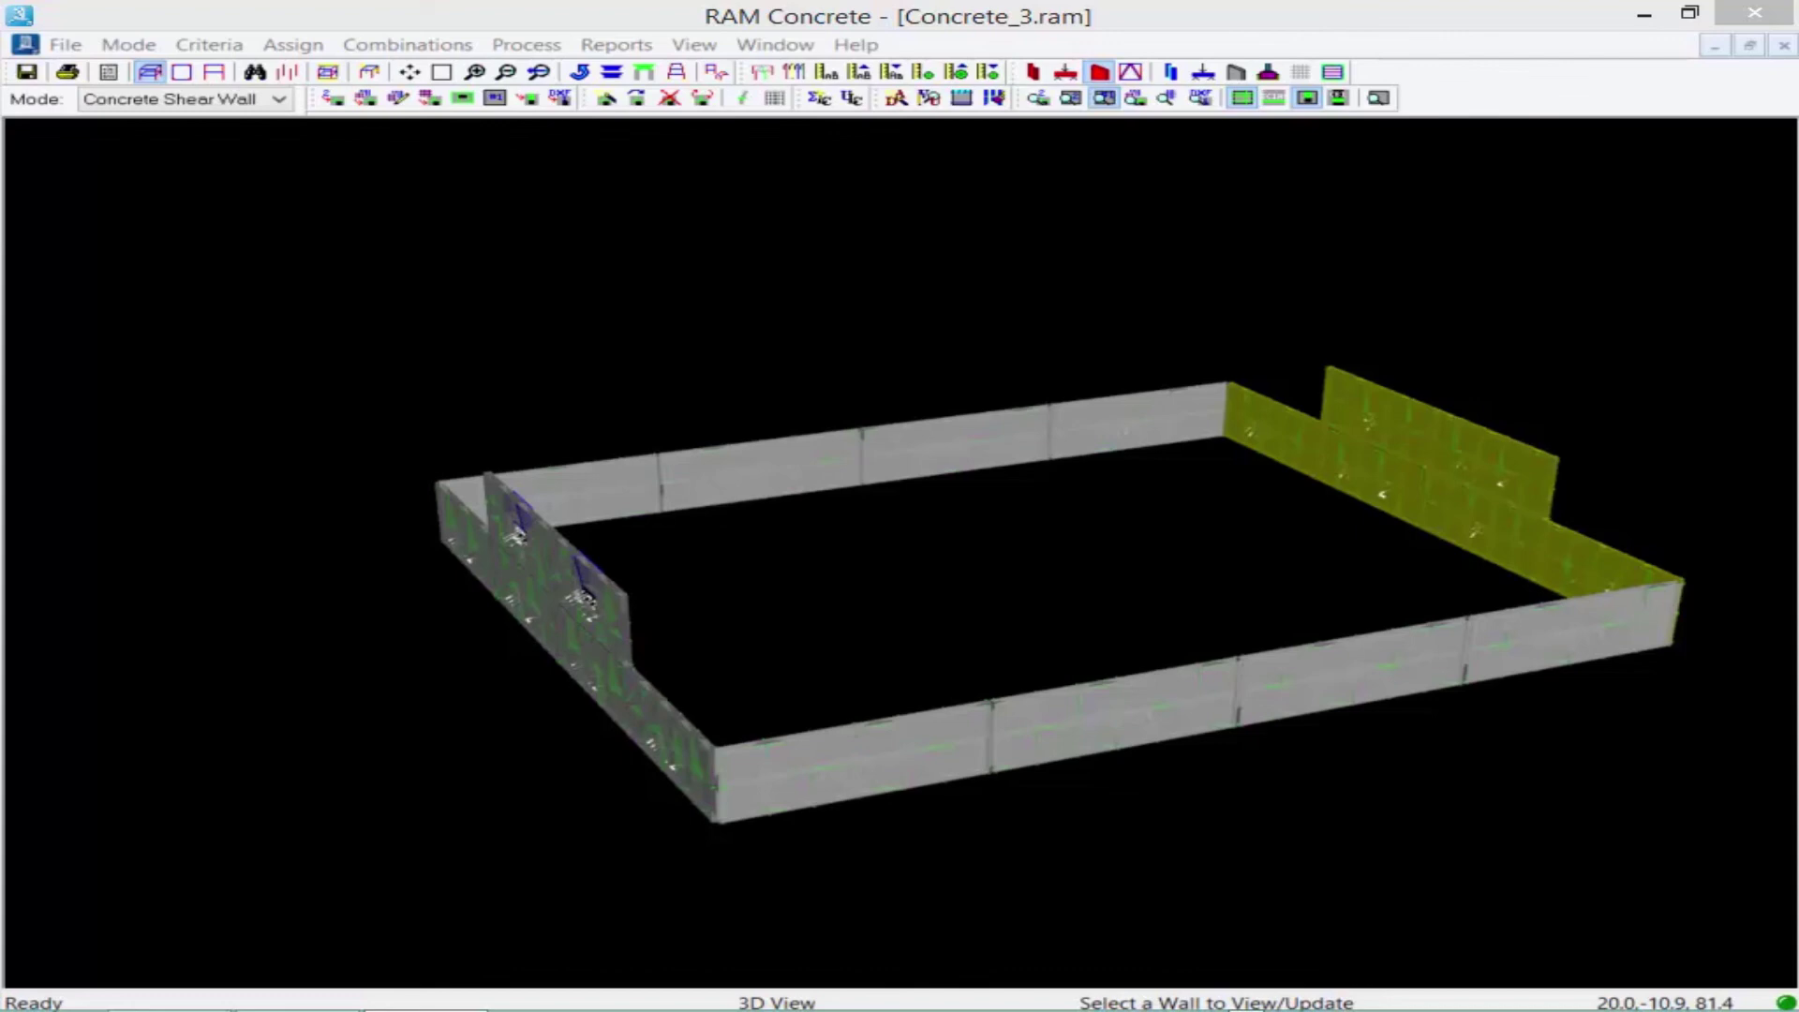
- Open the Wall Panel Reinforcing report from the Reports menu
click(712, 21)
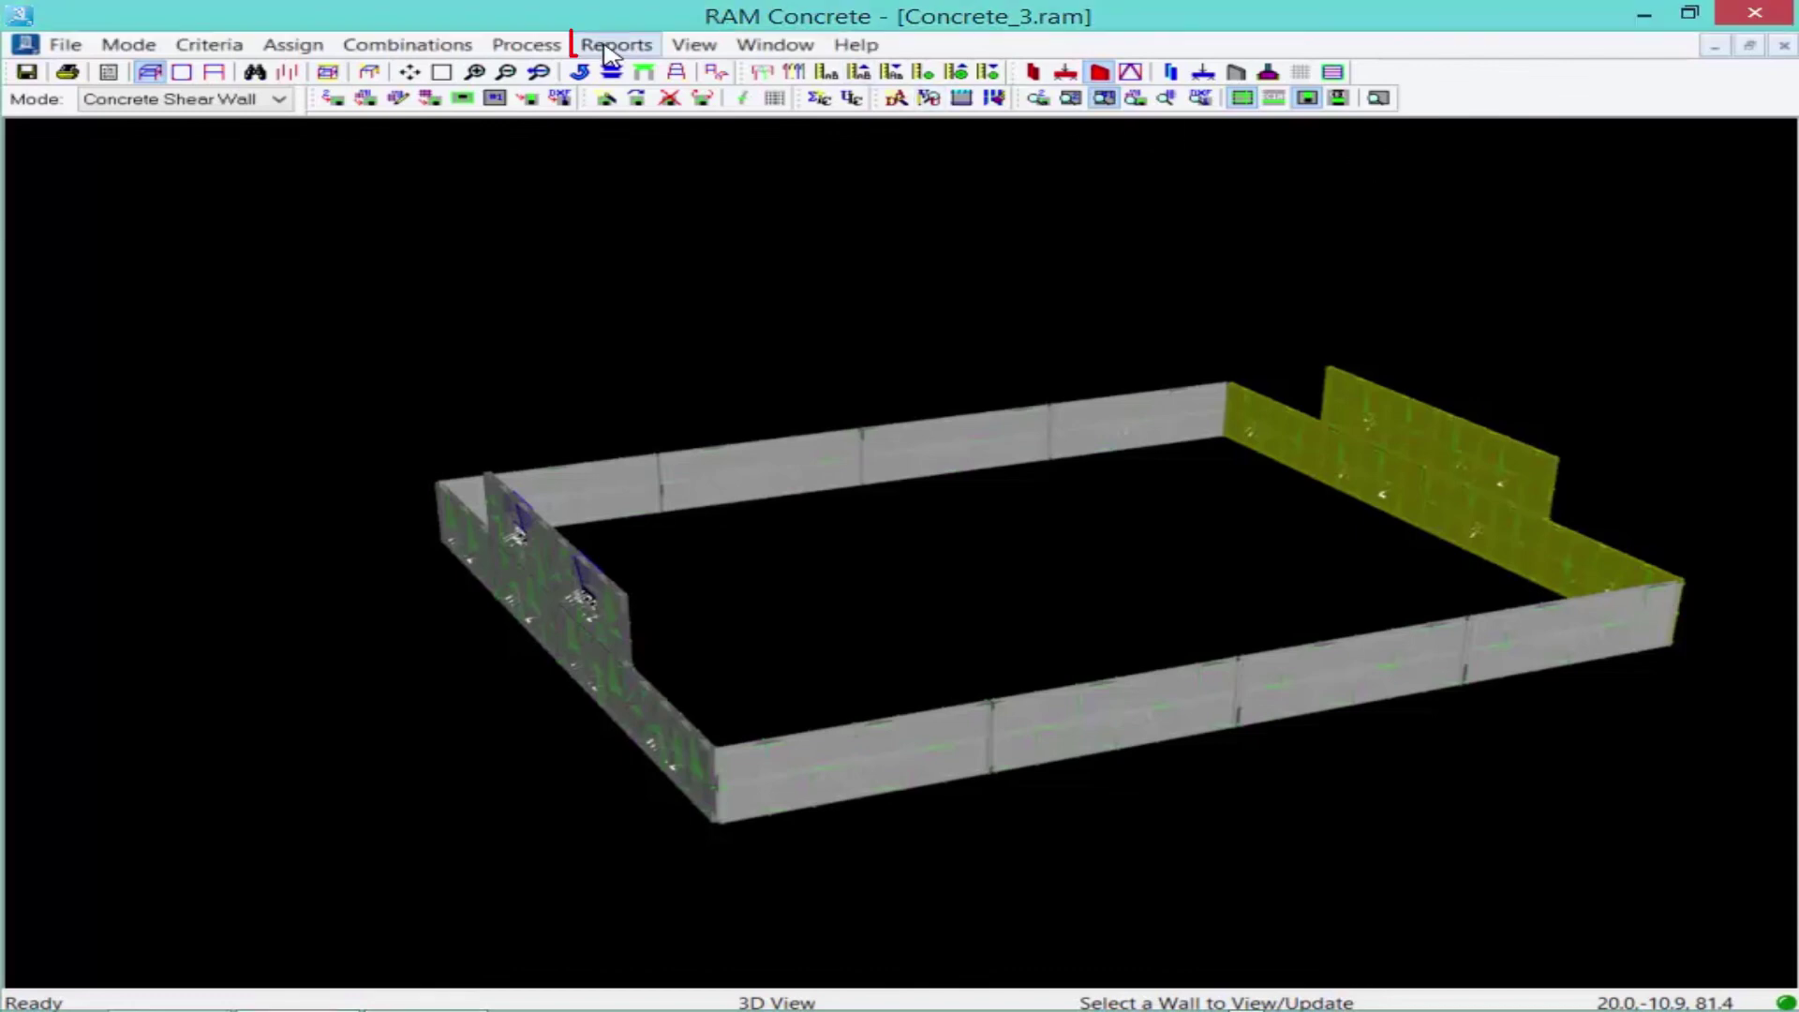
click(608, 49)
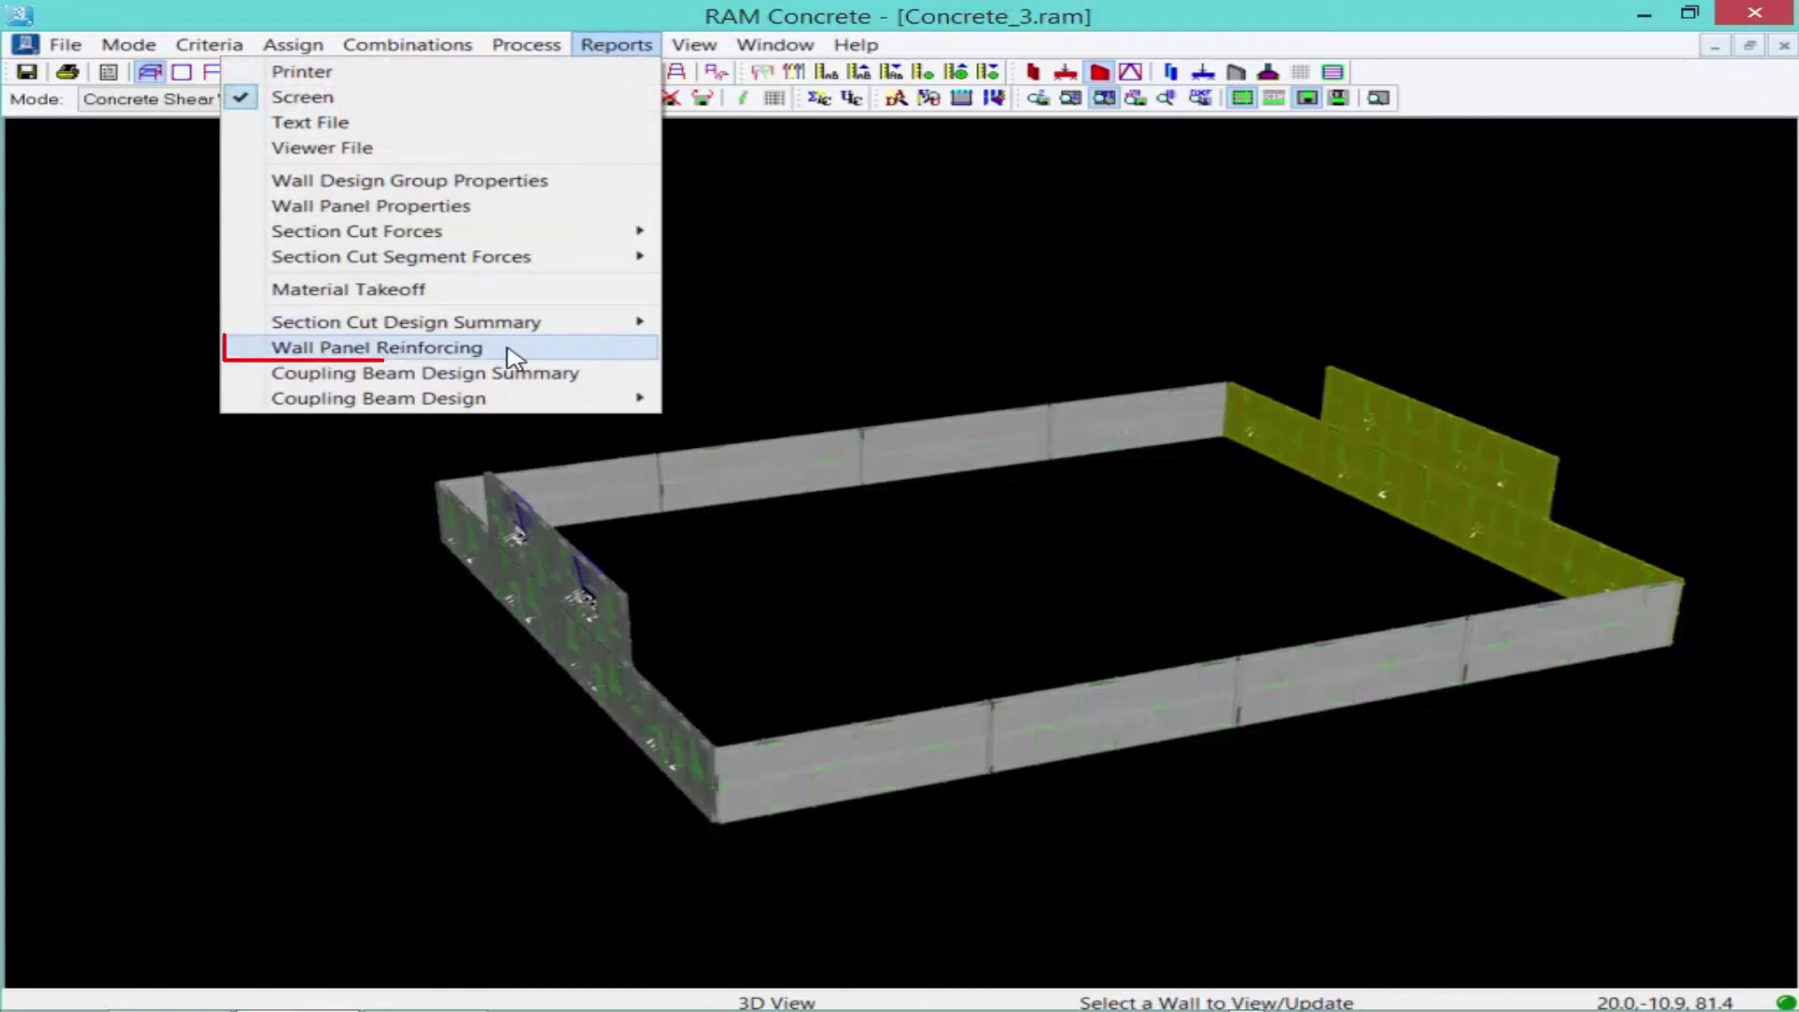
key(Return)
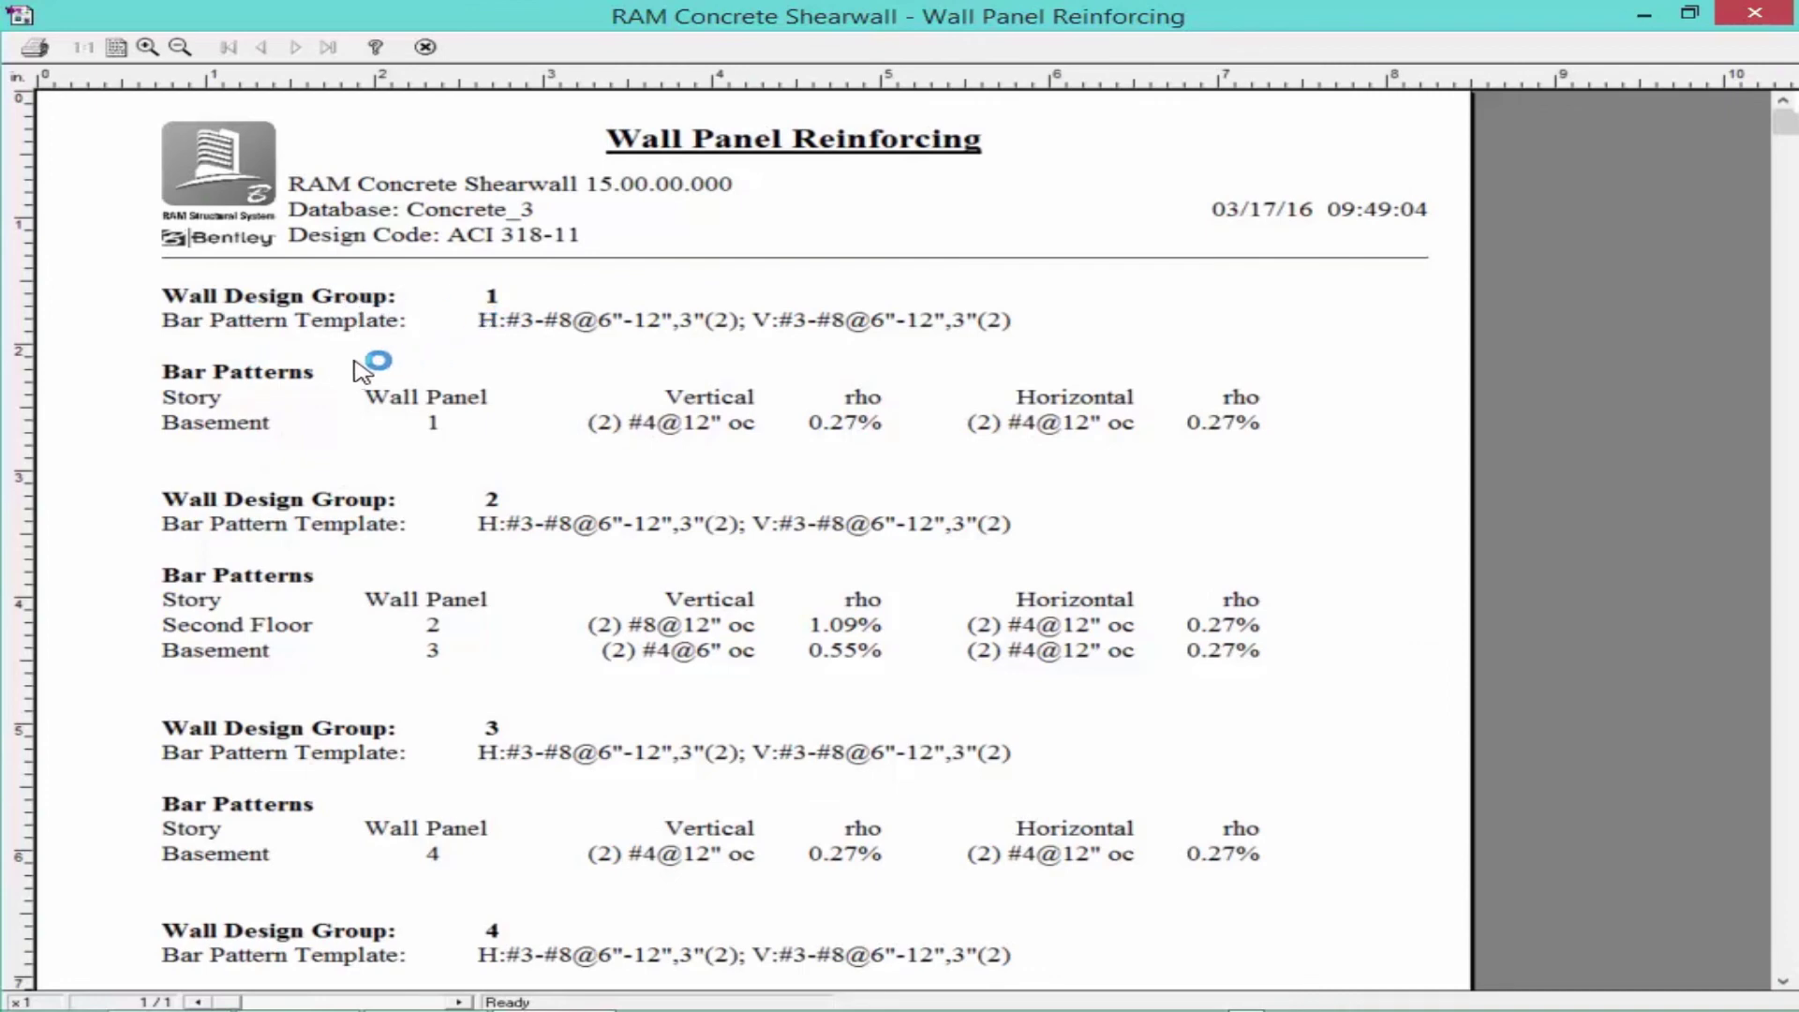
- Scroll through the bar patterns for Groups 1–4, down to Group 4 Basement's (2) #4@6" oc vertical
click(1715, 482)
click(1617, 455)
scroll(954, 491, down, 3)
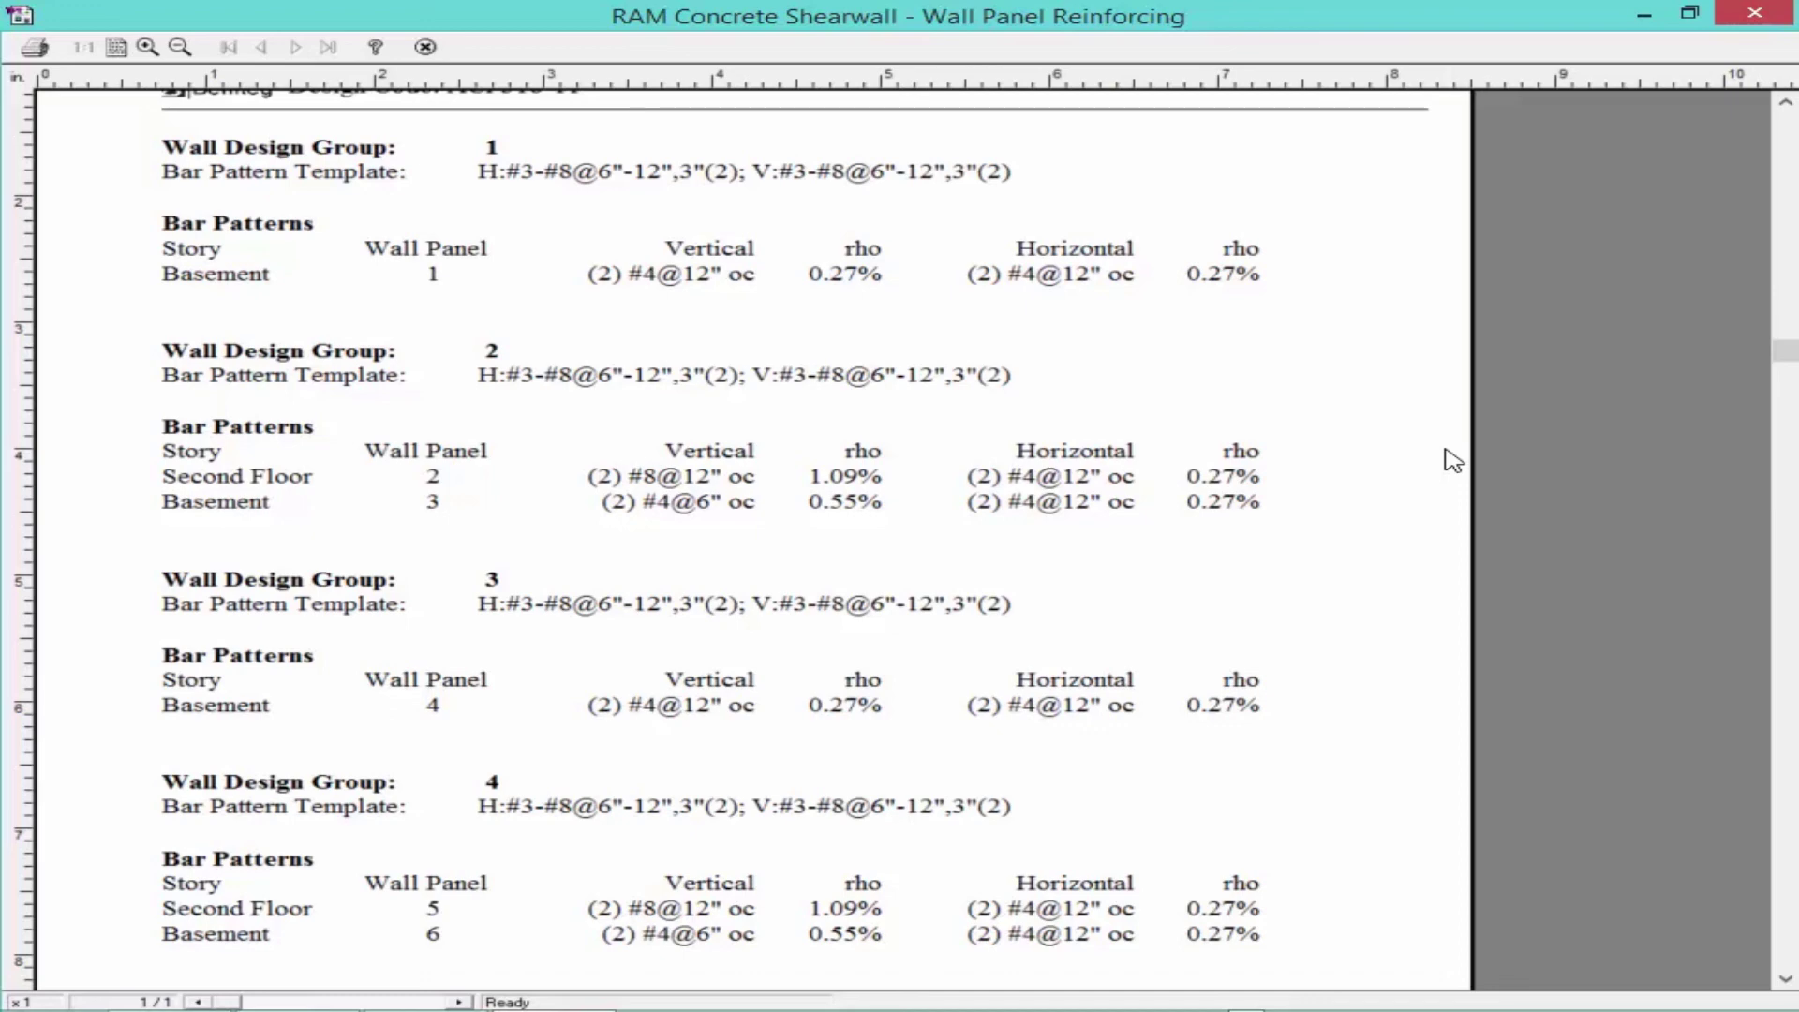
scroll(1414, 453, down, 3)
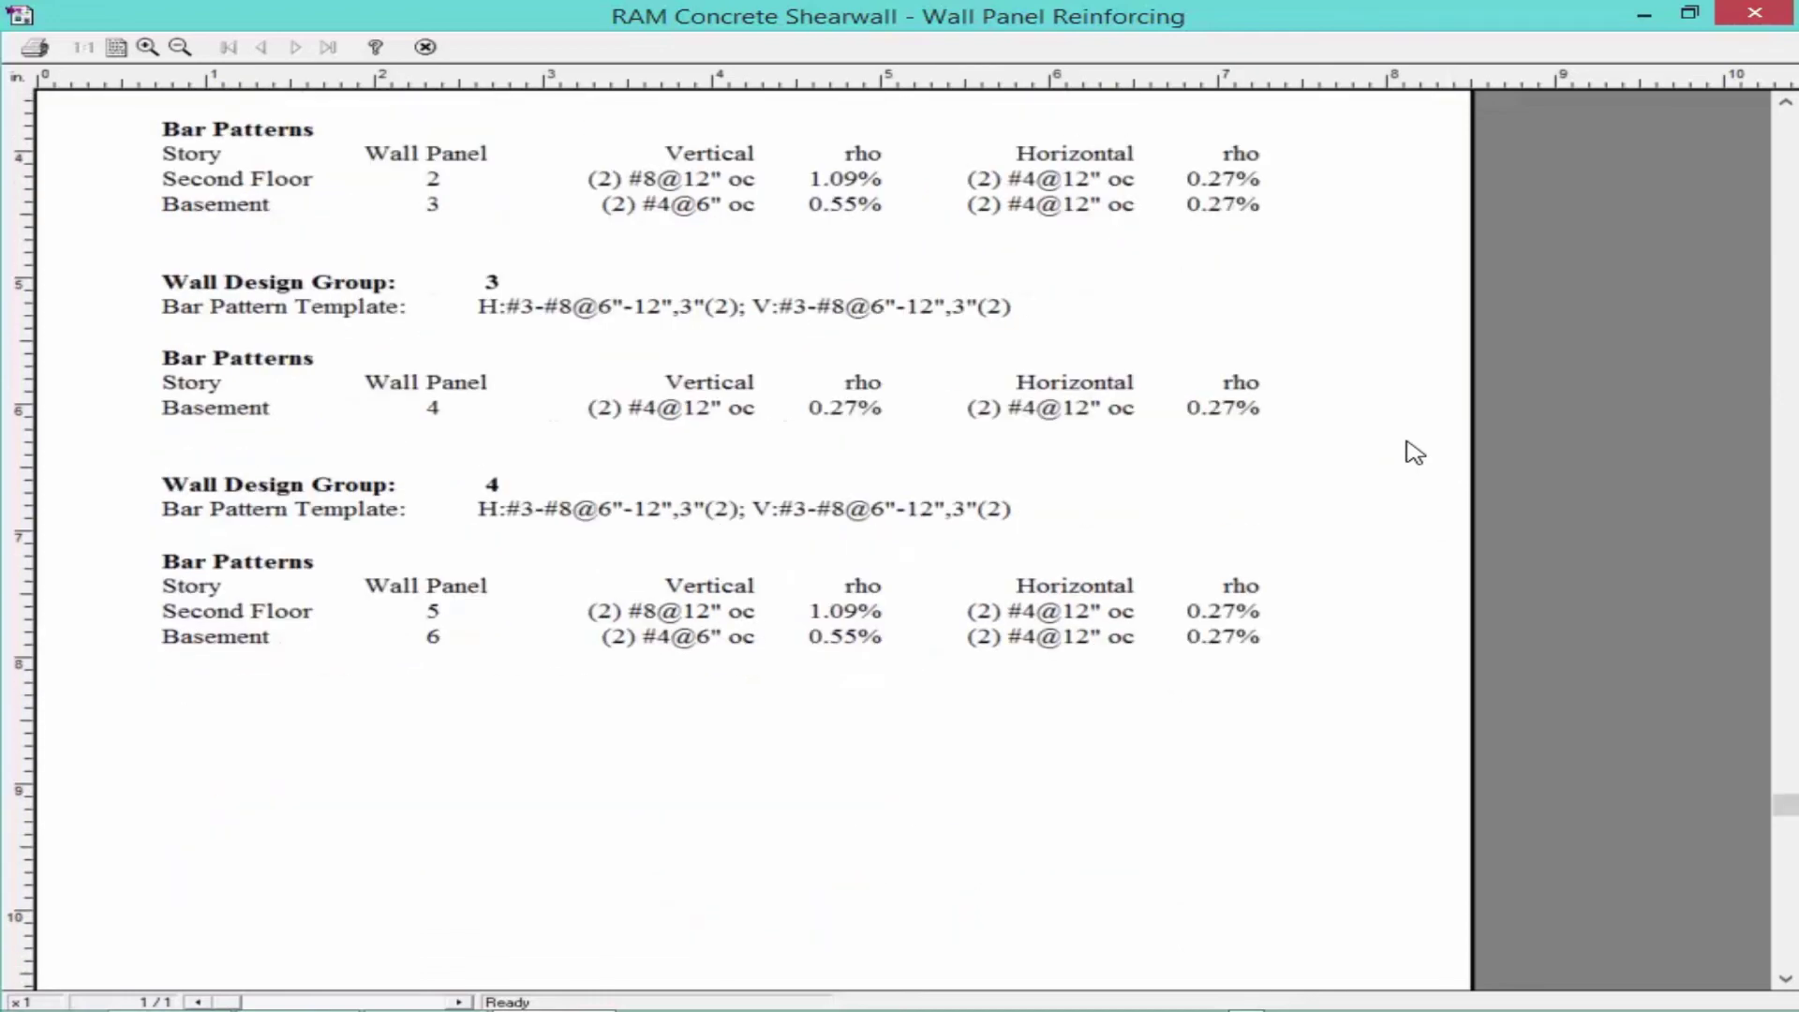
scroll(1415, 452, up, 5)
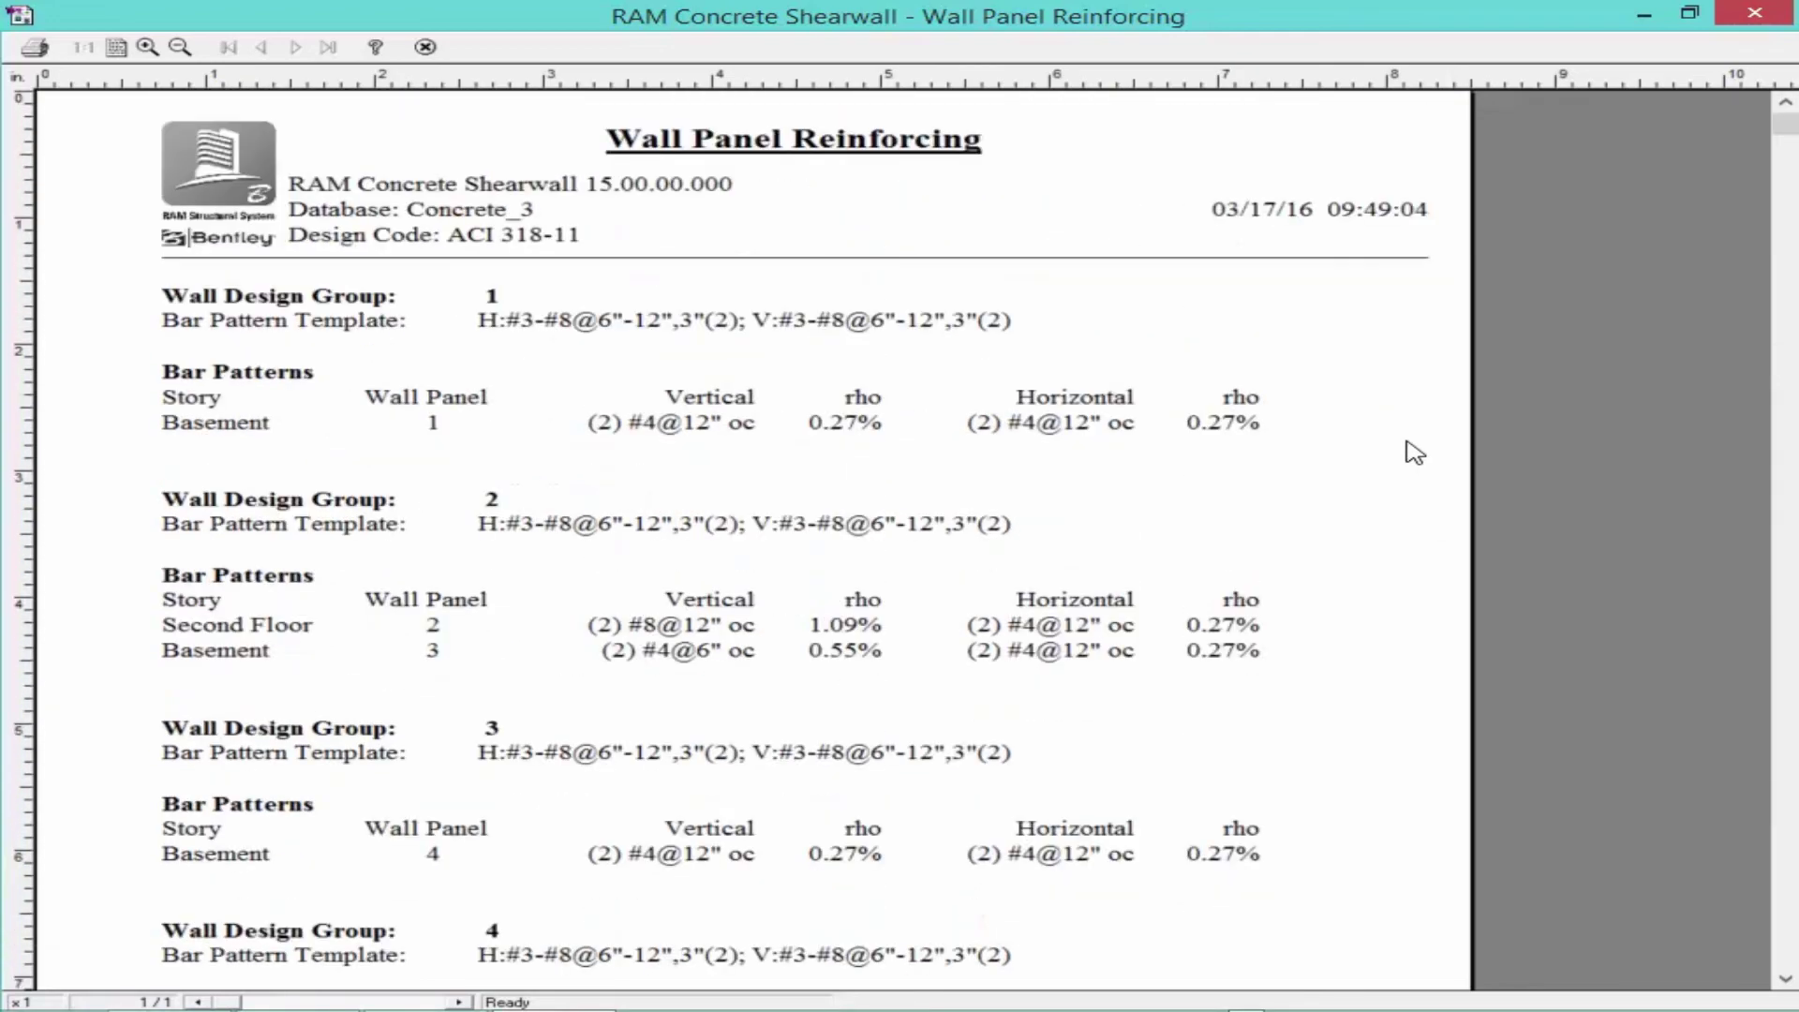
click(426, 48)
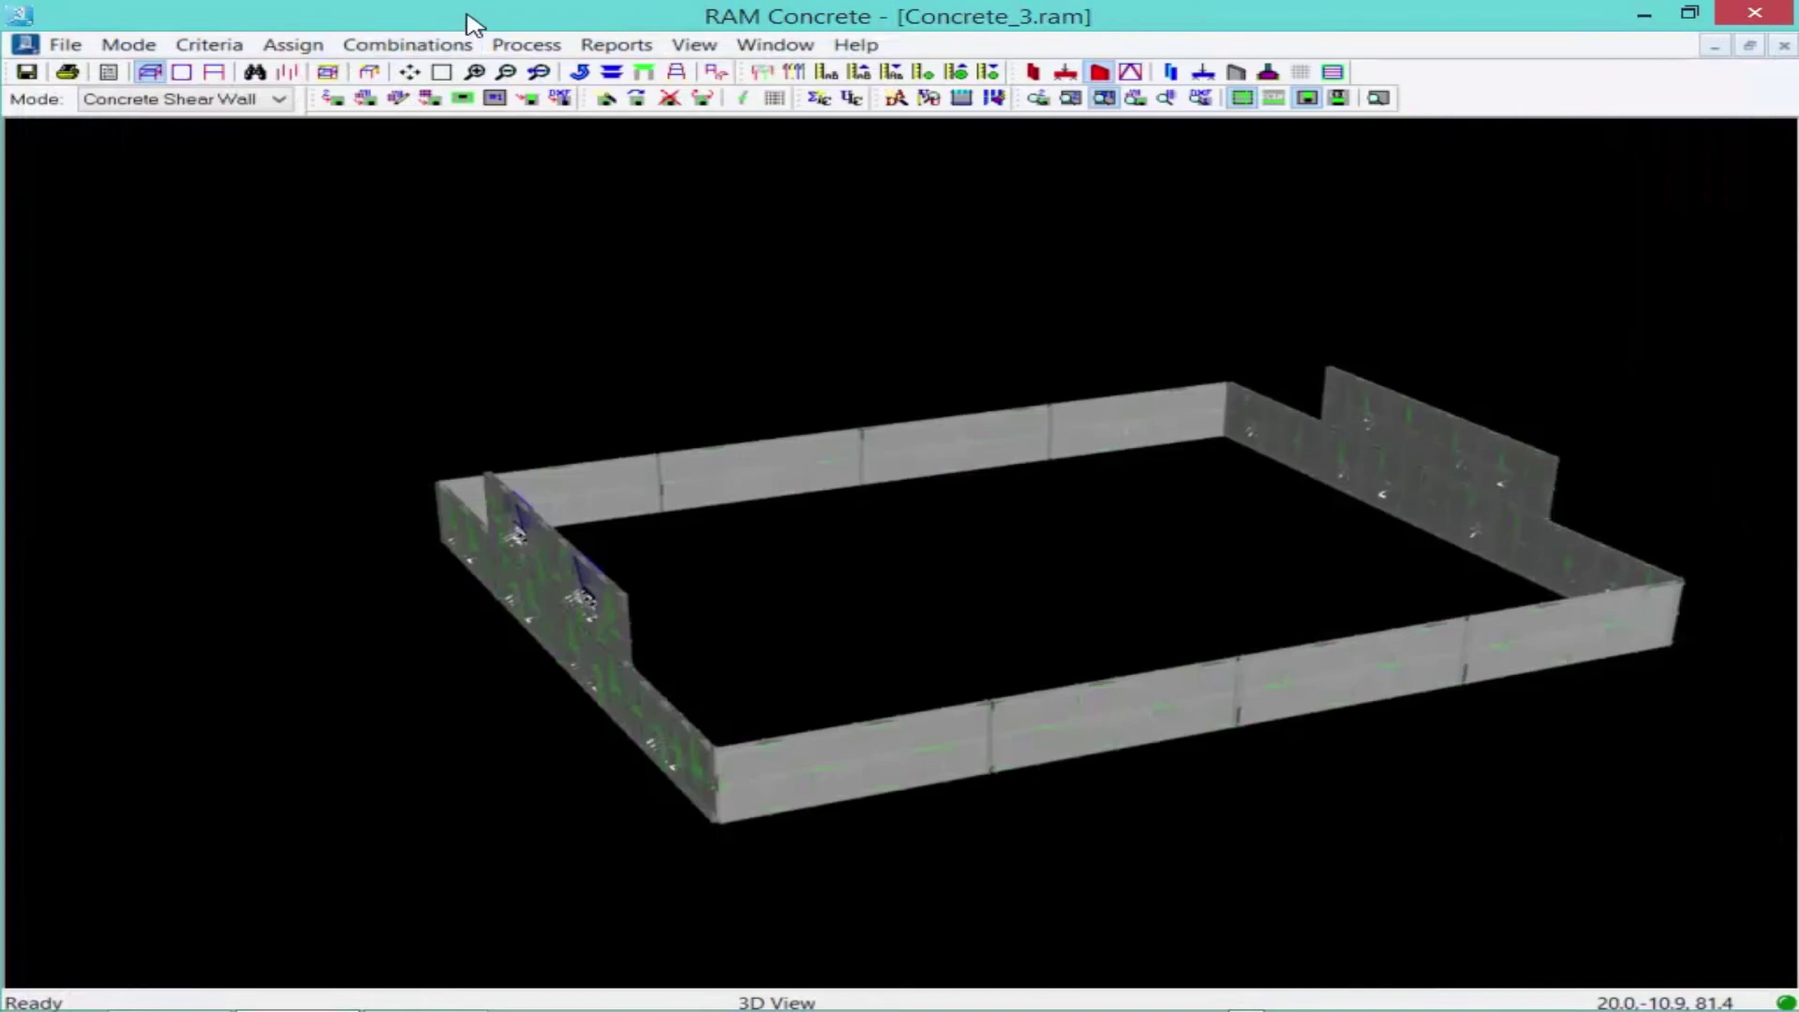